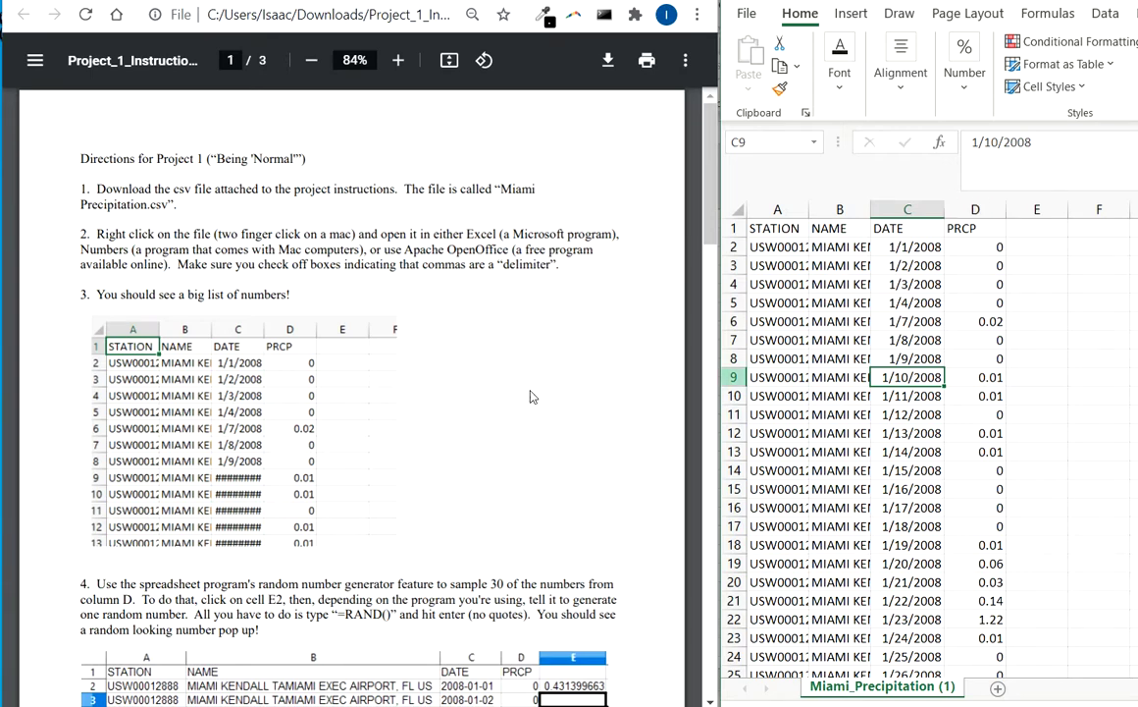
# - Enter the formula =RAND() in cell E2, following instruction 4 of the project directions
pyautogui.scroll(-3, 462, 361)
pyautogui.scroll(1, 266, 274)
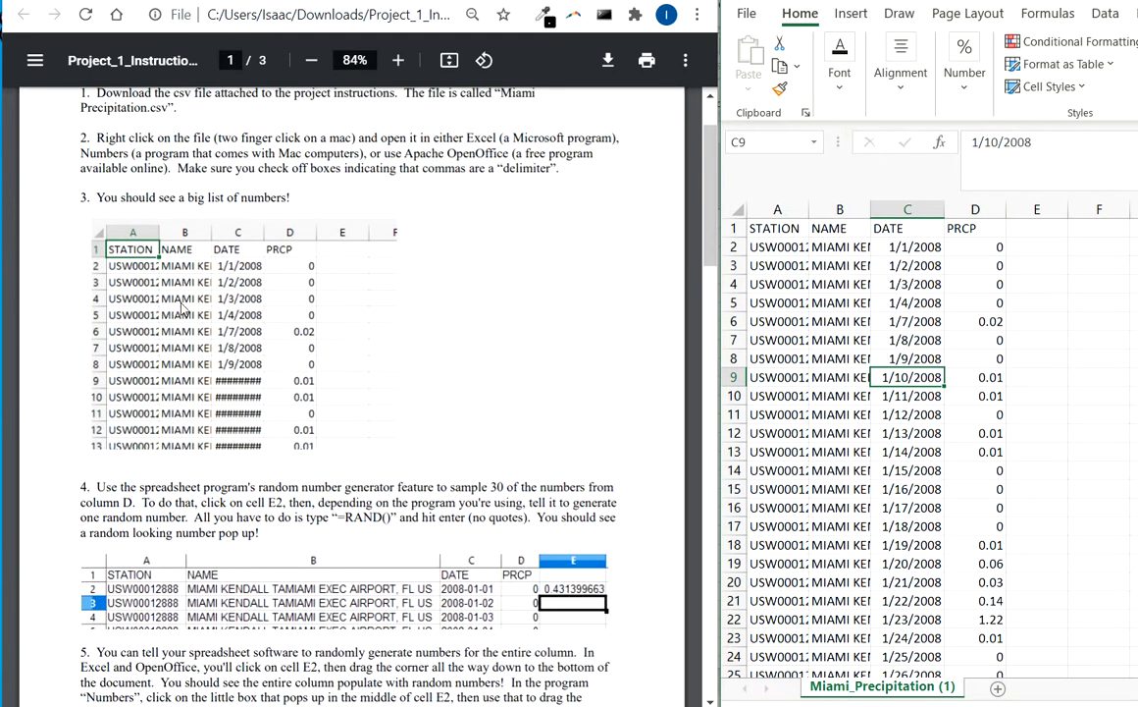
pyautogui.click(1033, 247)
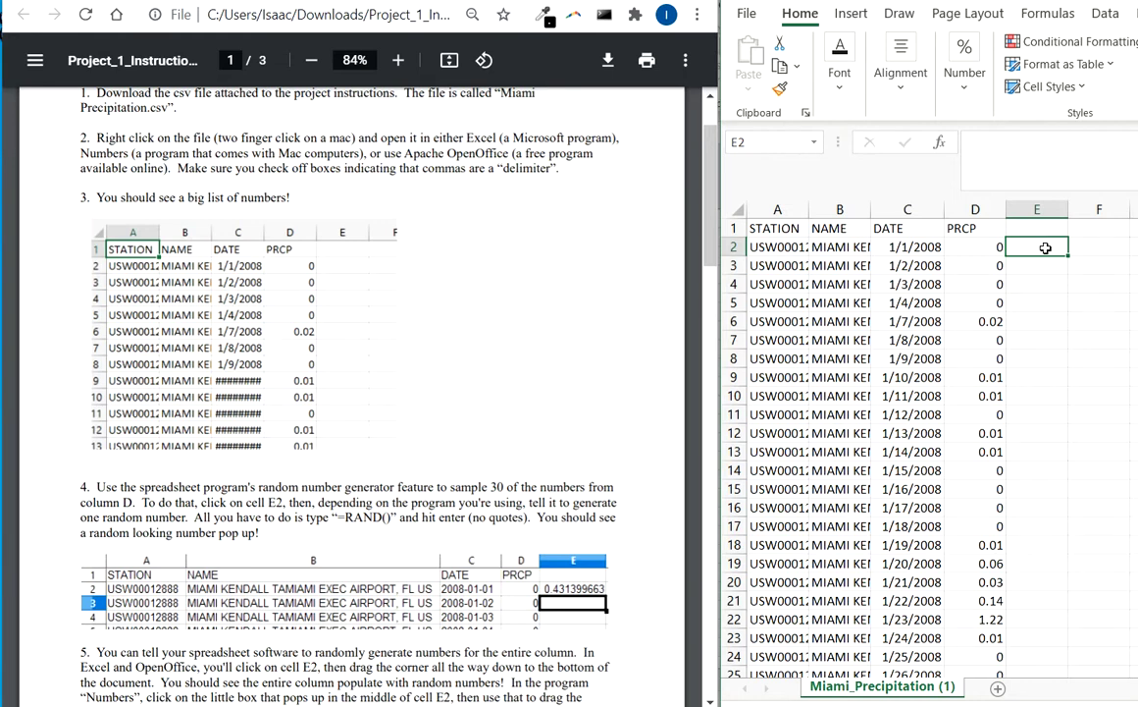
pyautogui.write('=rand')
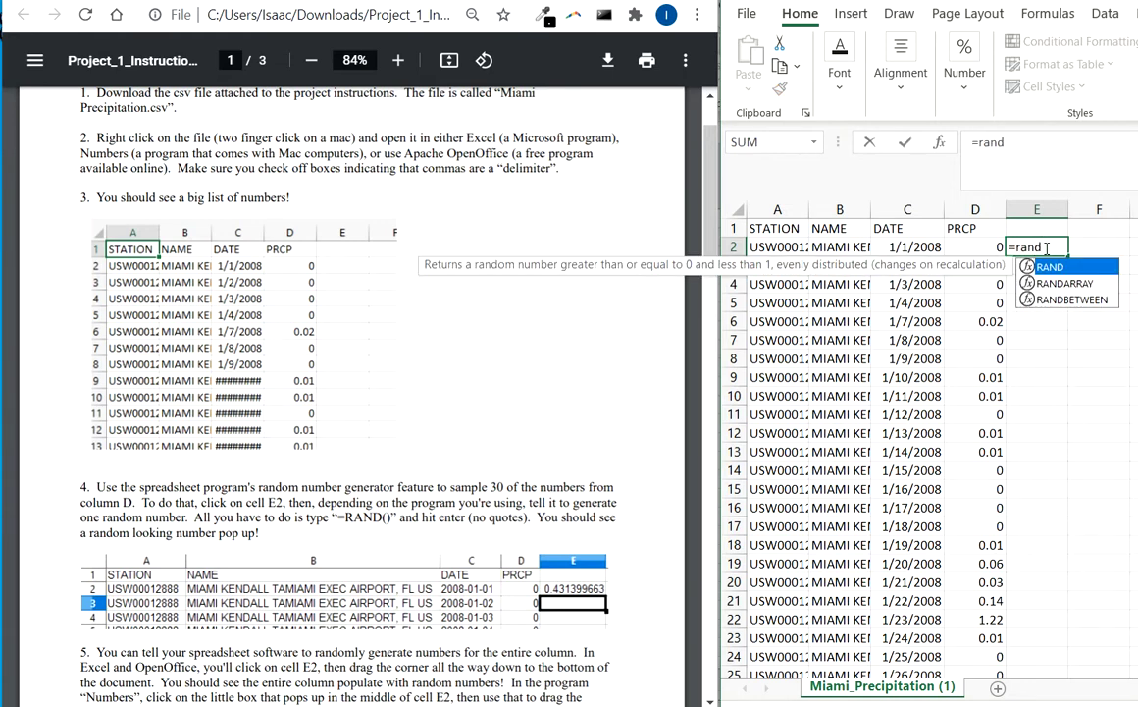
pyautogui.write('()')
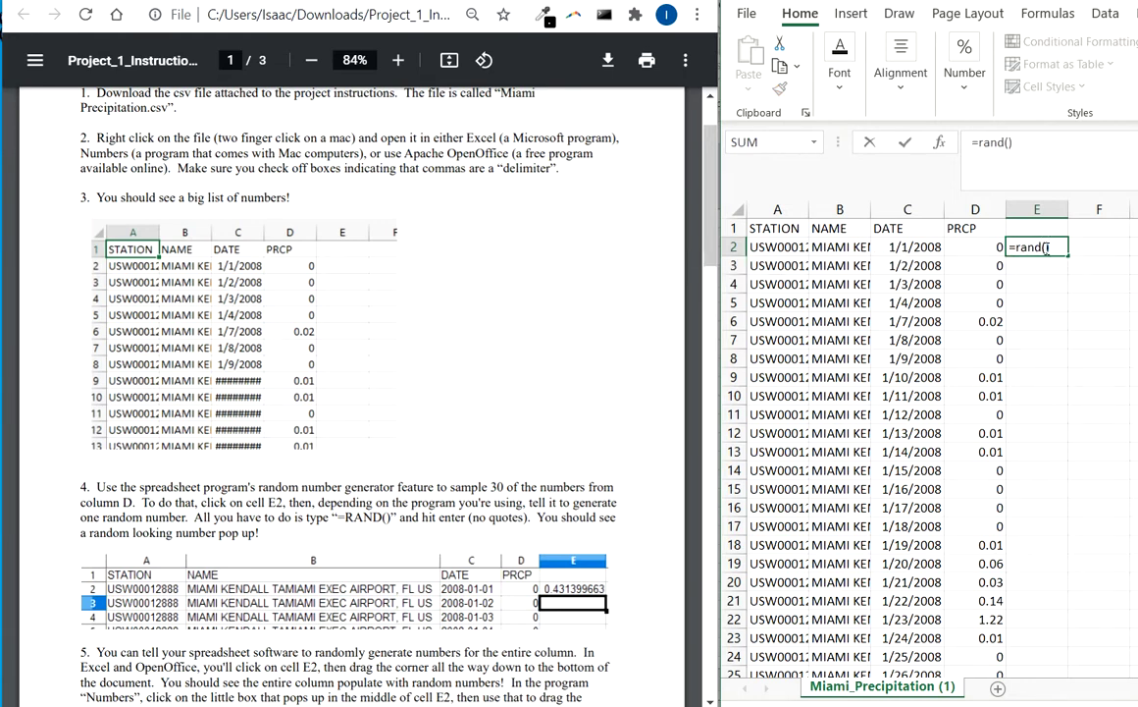
pyautogui.hotkey('ctrl', 'Return')
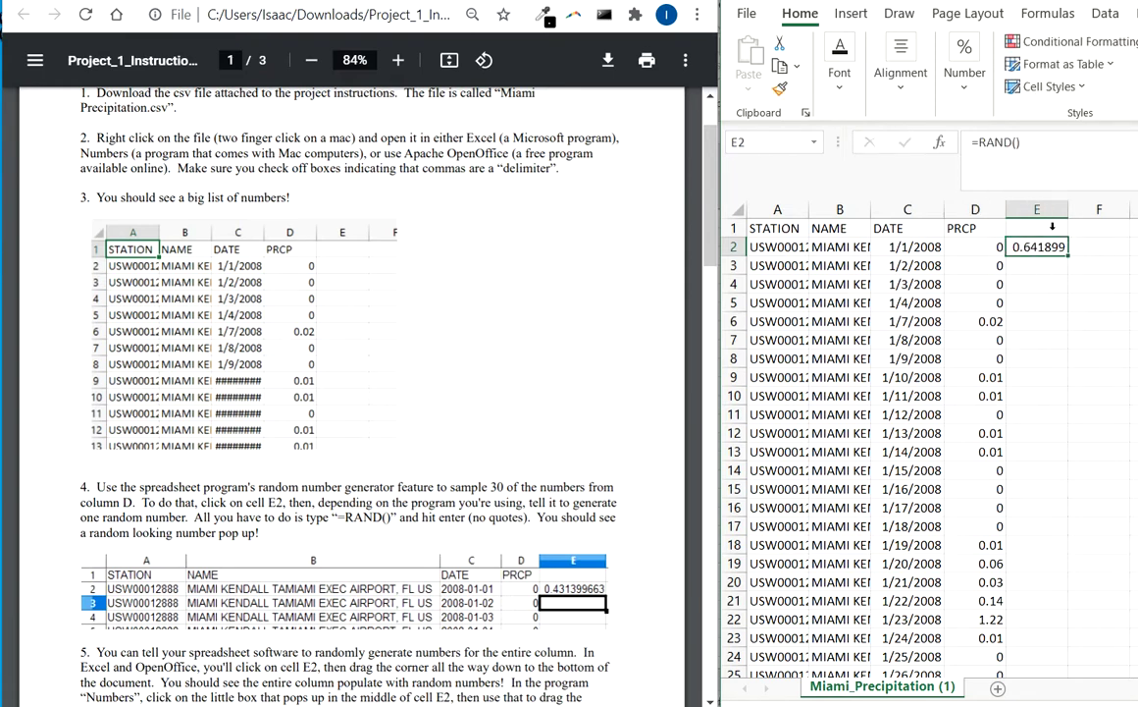
# - Enter a test value of 2 in cell F3 to trigger a recalculation, and clear that cell again
pyautogui.click(1083, 269)
pyautogui.write('2')
pyautogui.press('Return')
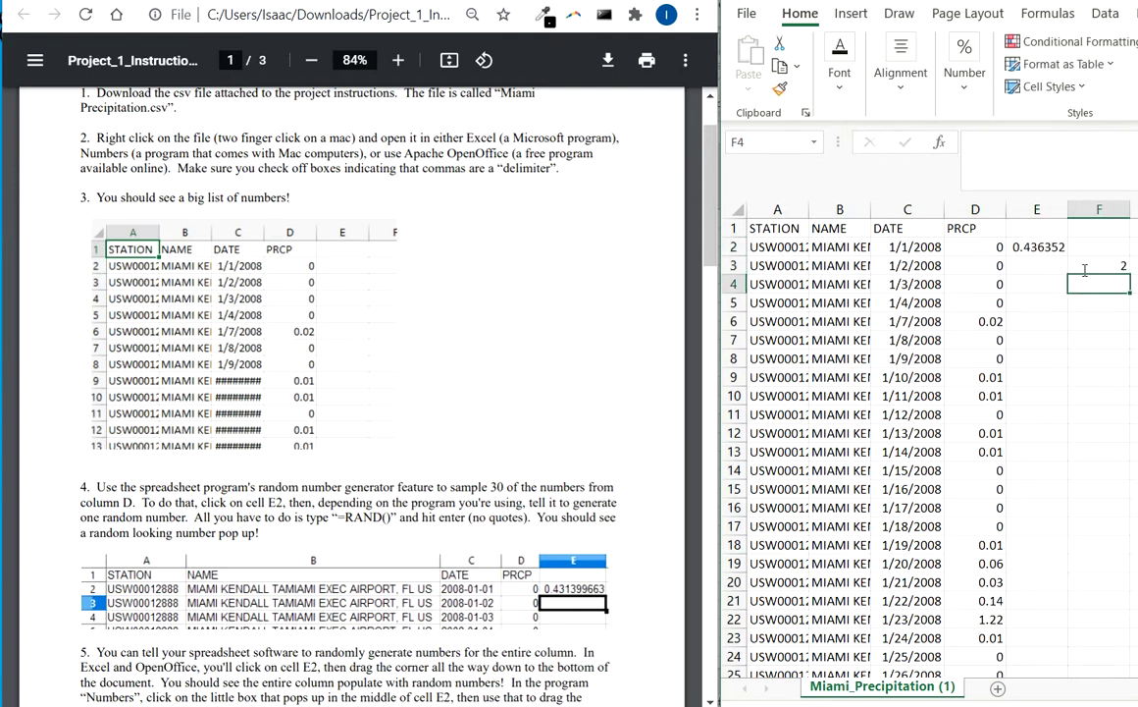
pyautogui.press('Up')
pyautogui.press('BackSpace')
pyautogui.press('Return')
# - Fill the RAND formula from cell E2 down column E to the end of the precipitation data
pyautogui.press('Up')
pyautogui.press('Up')
pyautogui.press('Left')
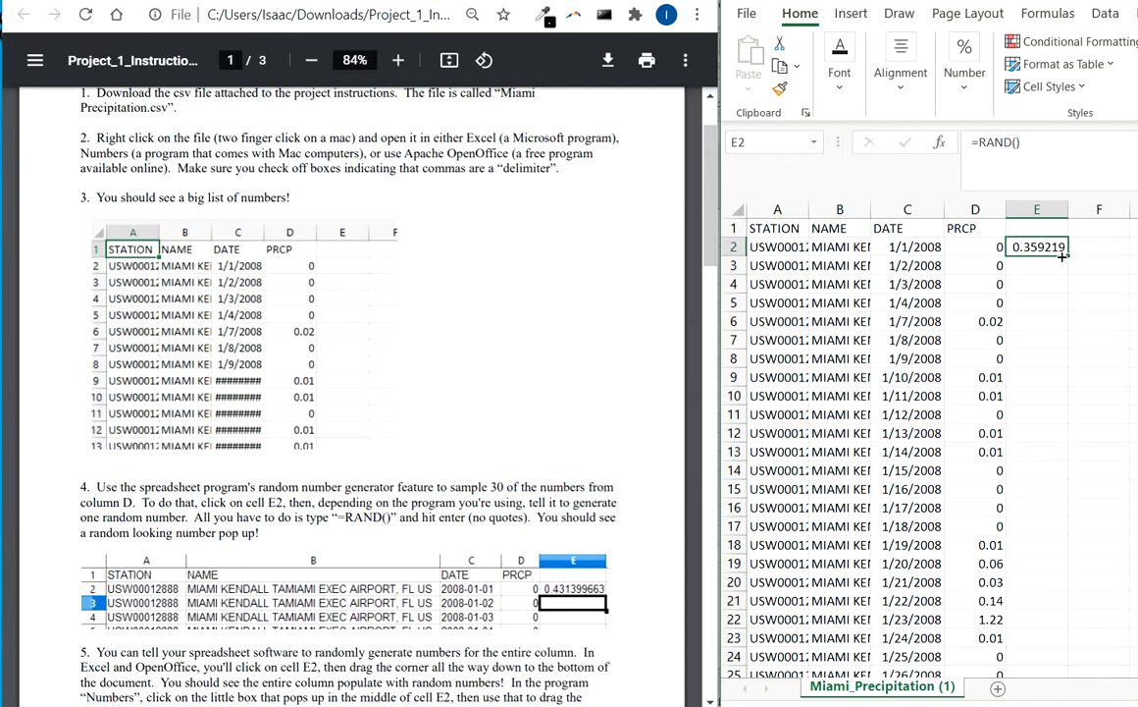
pyautogui.moveTo(1069, 254); pyautogui.dragTo(1064, 624)
pyautogui.click(1082, 582)
# - Review the random numbers filled in column E alongside the PRCP values, back up to the first data rows
pyautogui.scroll(20, 1084, 579)
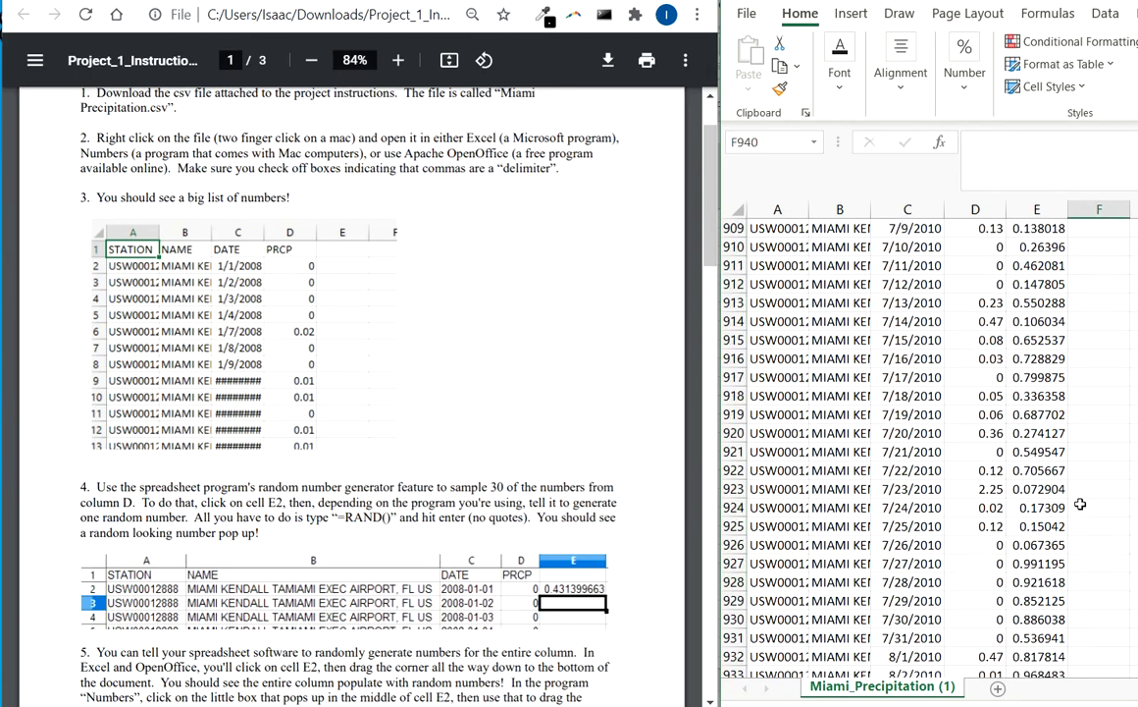
pyautogui.scroll(20, 1084, 472)
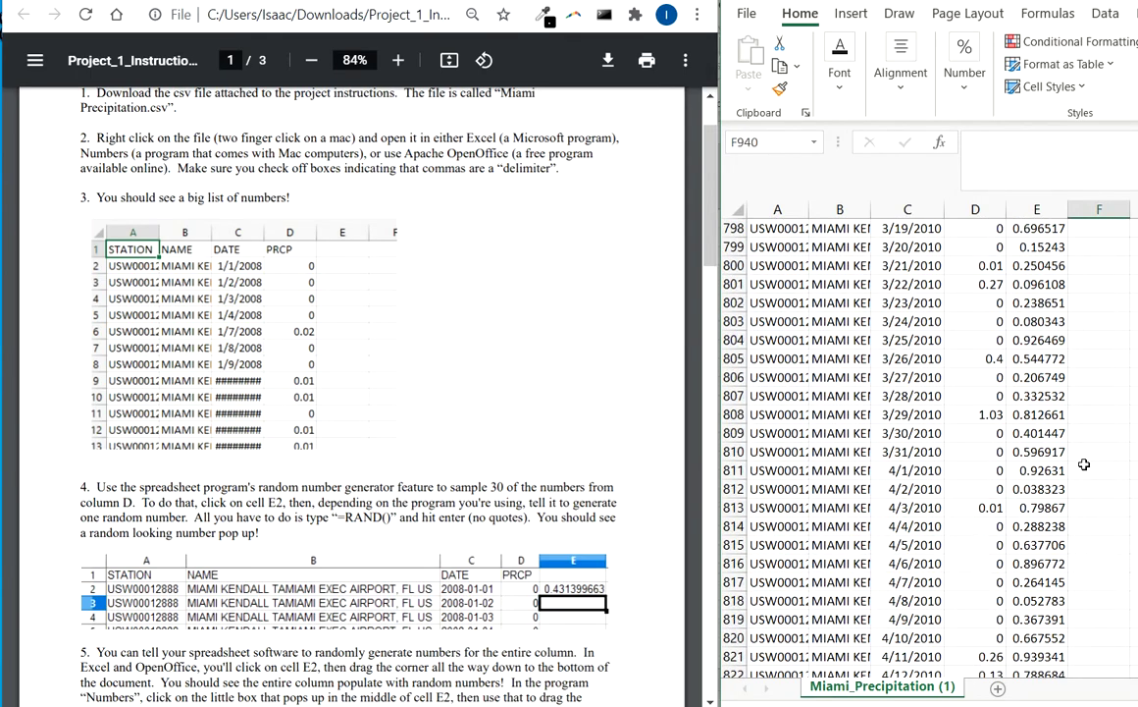
pyautogui.scroll(20, 1010, 387)
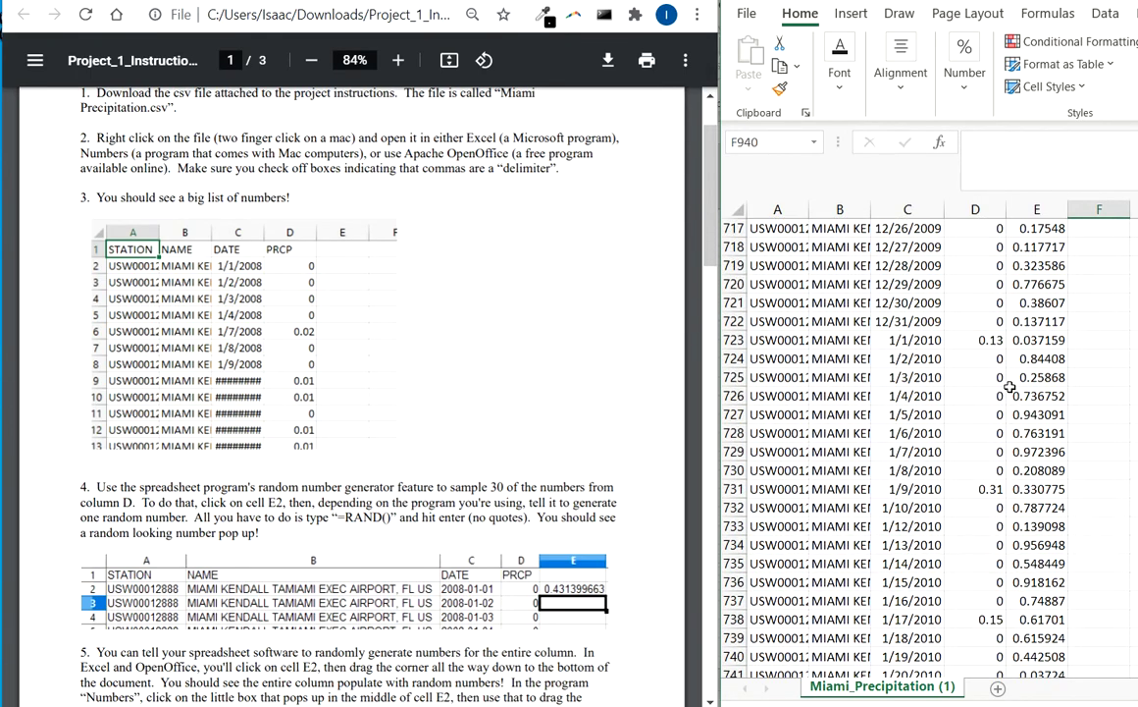
pyautogui.scroll(20, 1009, 388)
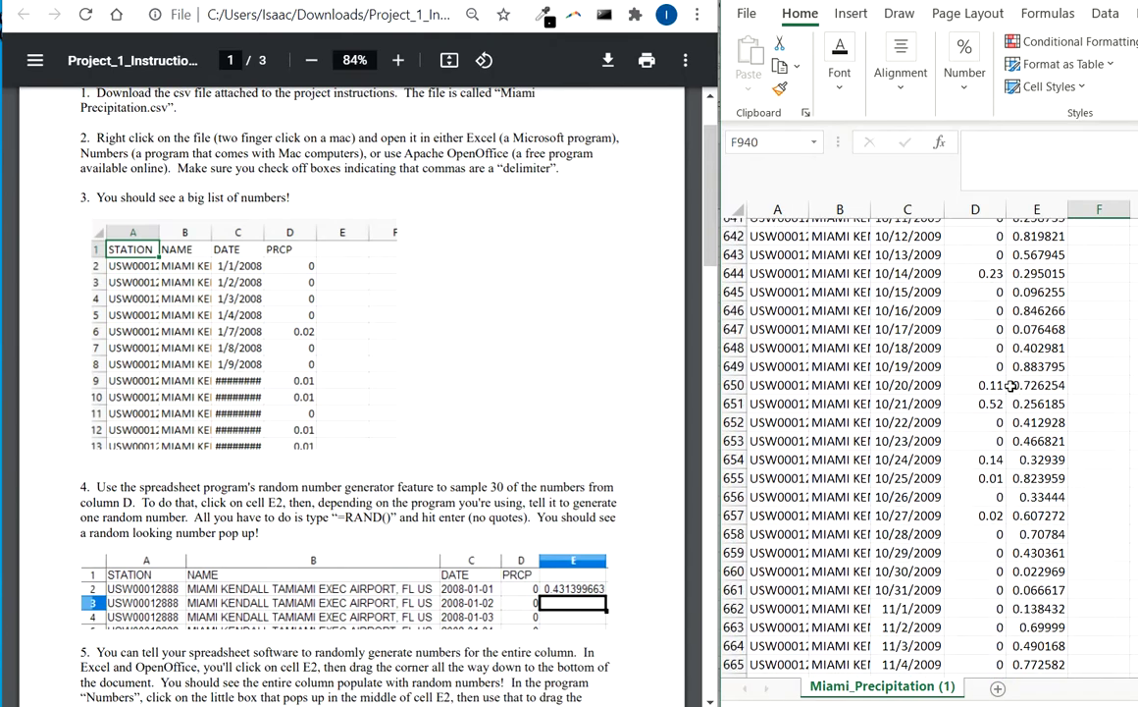
pyautogui.scroll(20, 1010, 387)
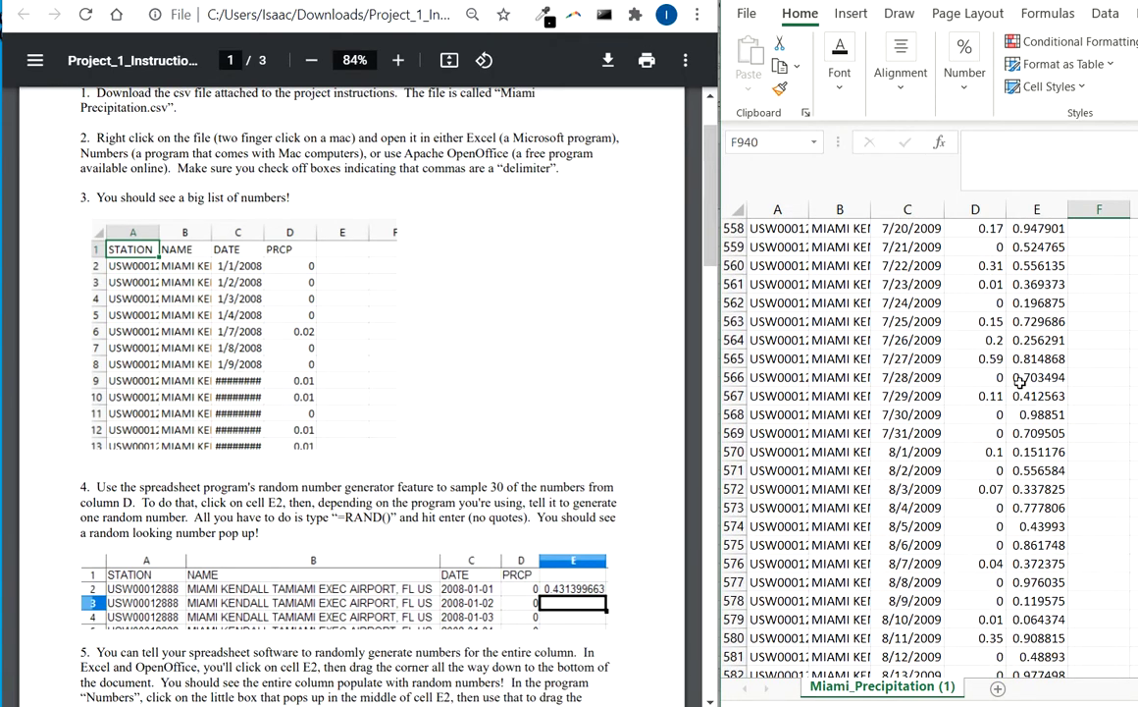
pyautogui.scroll(9, 1086, 385)
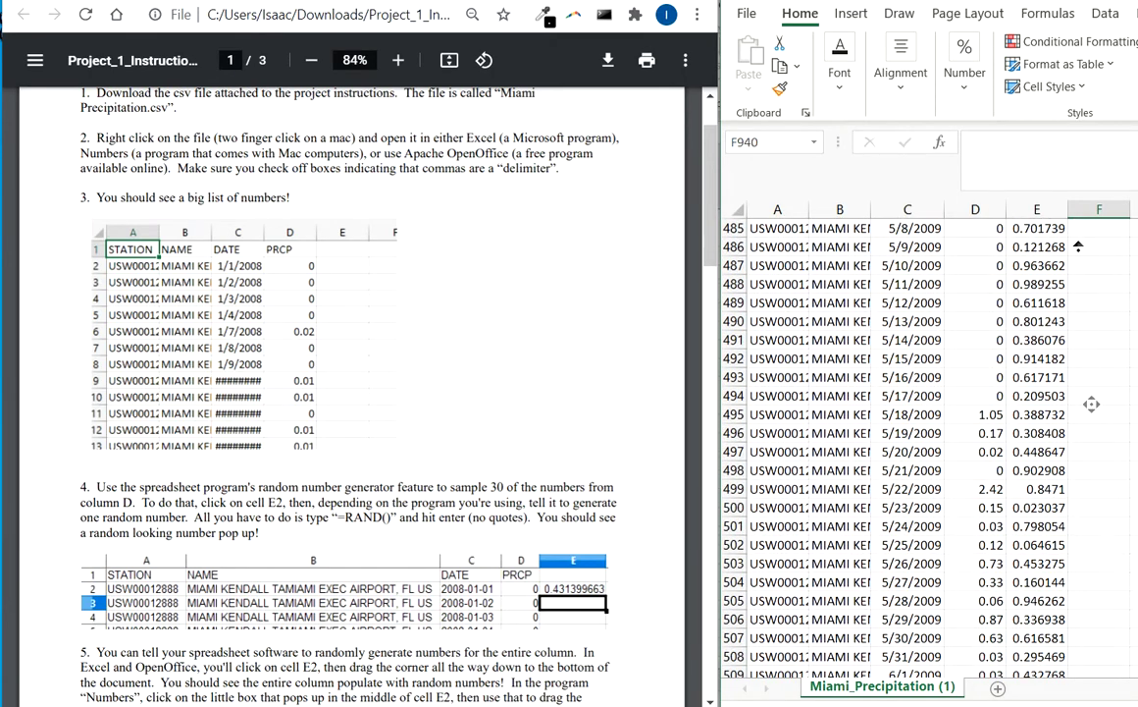
pyautogui.middleClick(1095, 348)
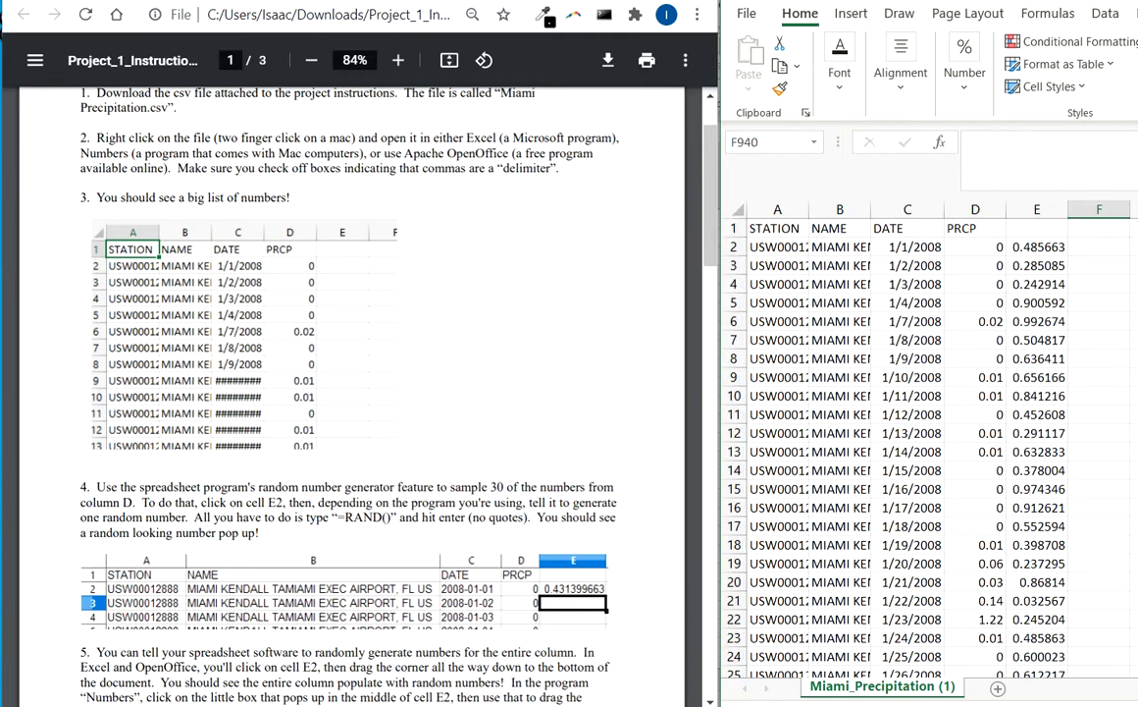
pyautogui.click(1087, 247)
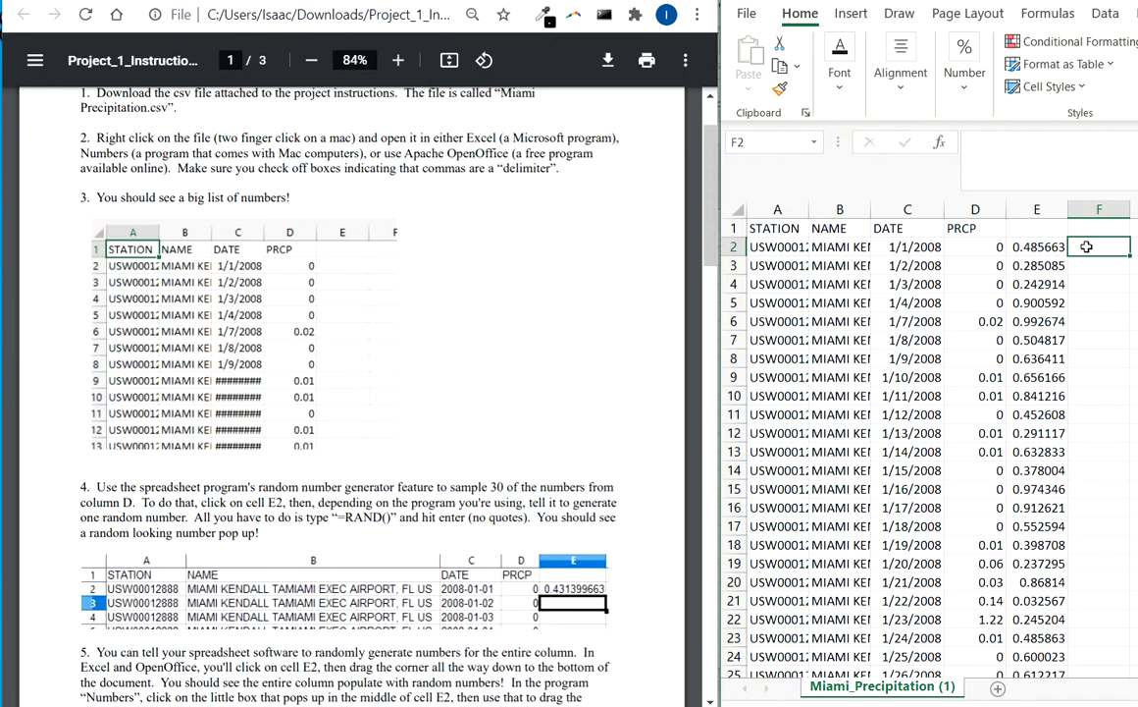
pyautogui.click(1038, 283)
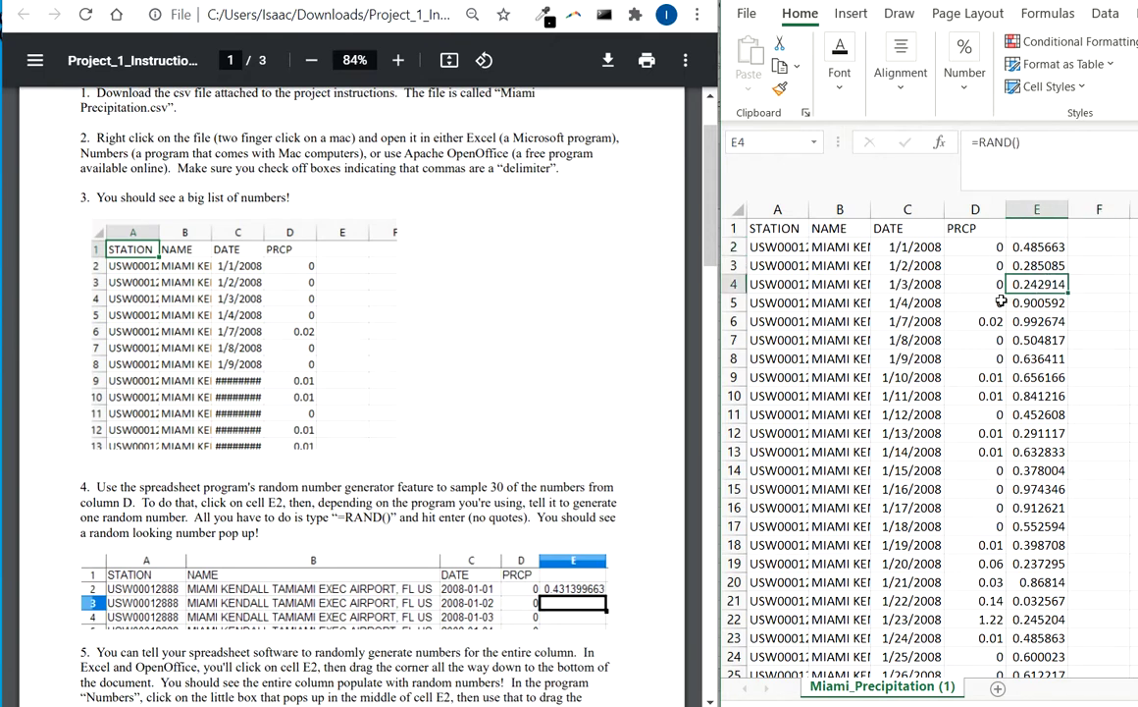
pyautogui.click(991, 303)
pyautogui.click(1026, 248)
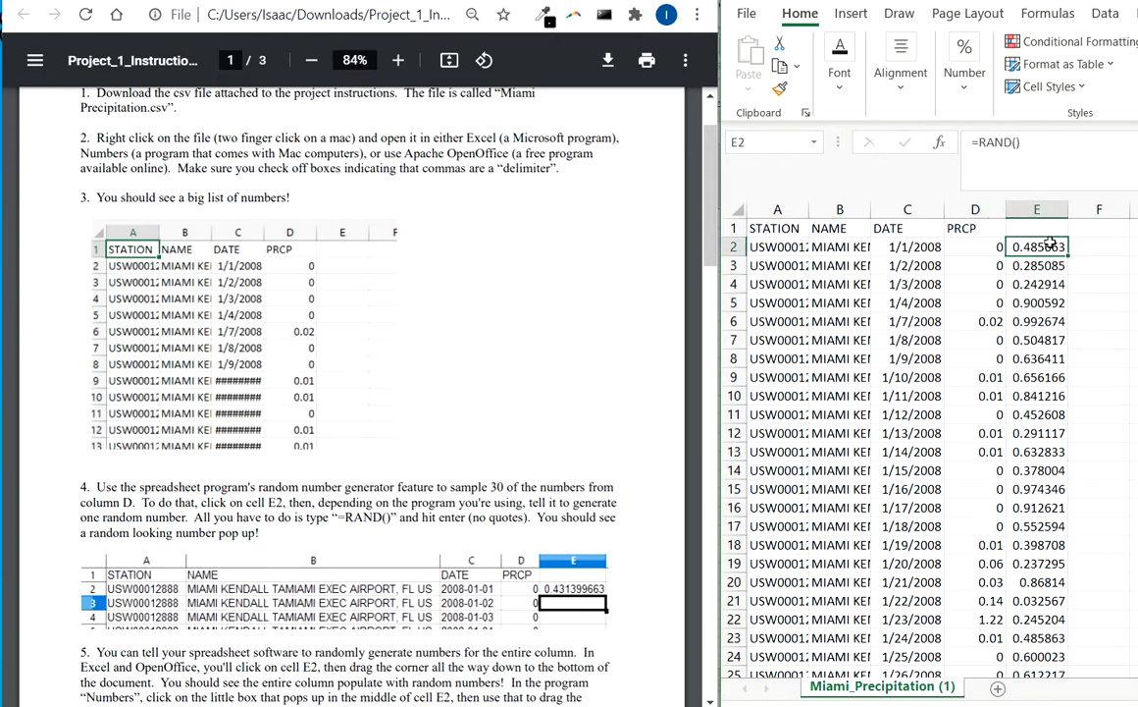
pyautogui.click(972, 245)
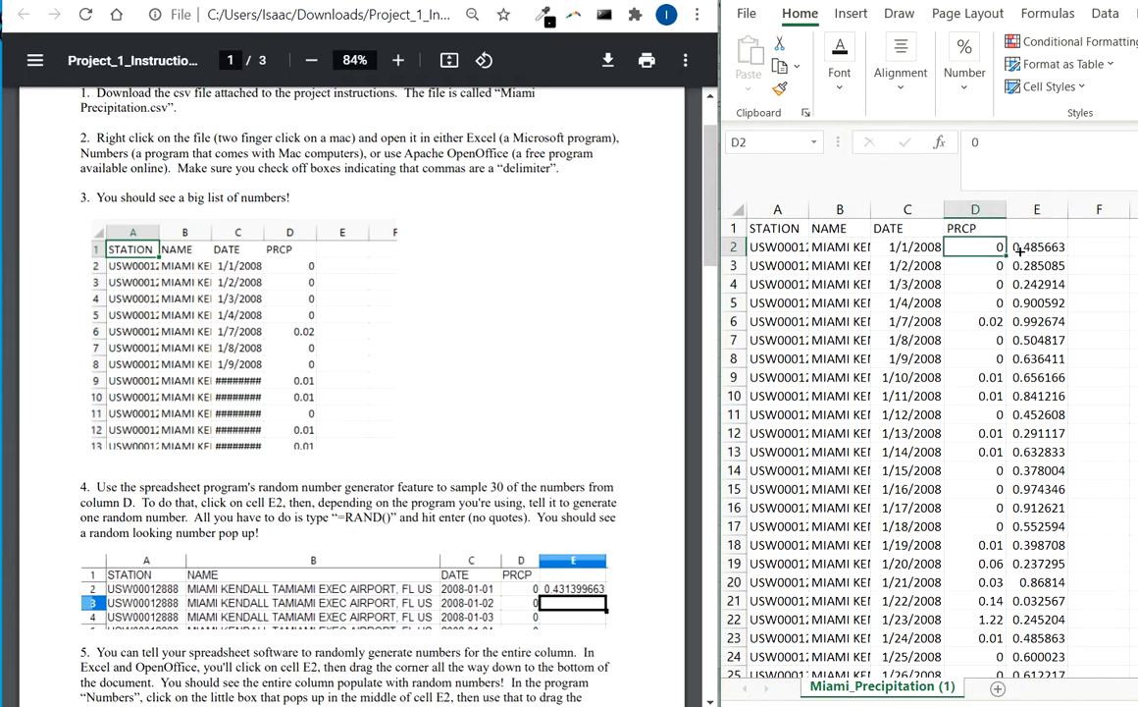
pyautogui.click(1023, 250)
# - Sort the data by column E from smallest to largest, expanding the selection to include the adjacent columns
pyautogui.click(1038, 211)
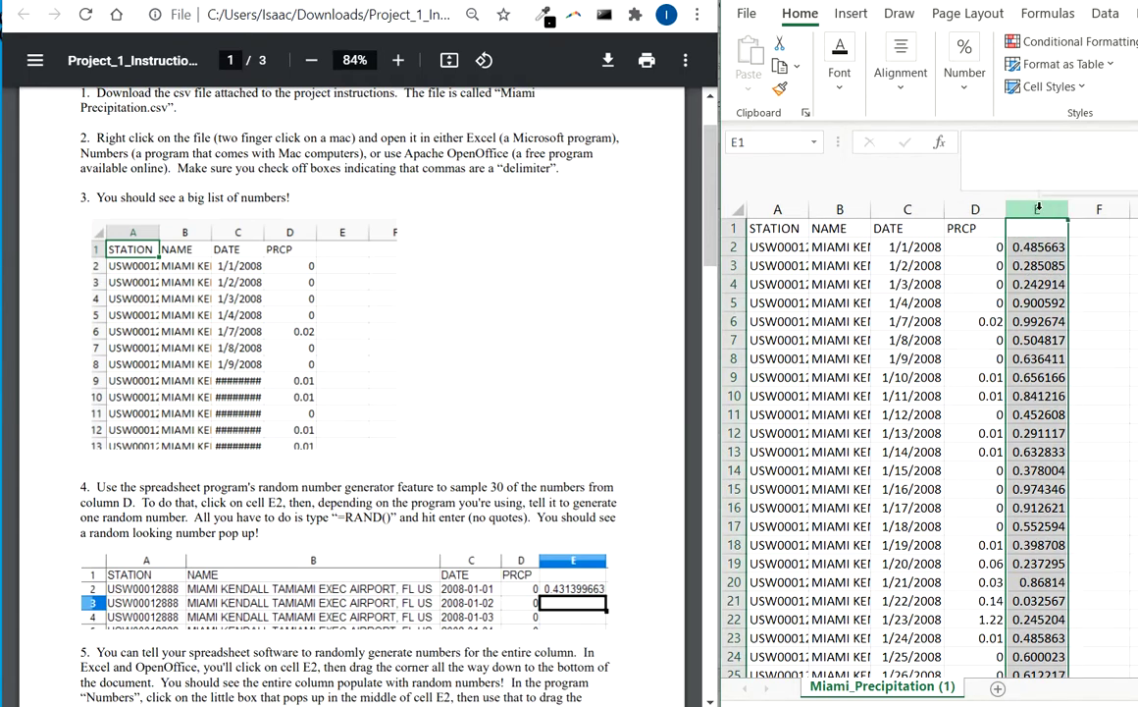
pyautogui.rightClick(1039, 210)
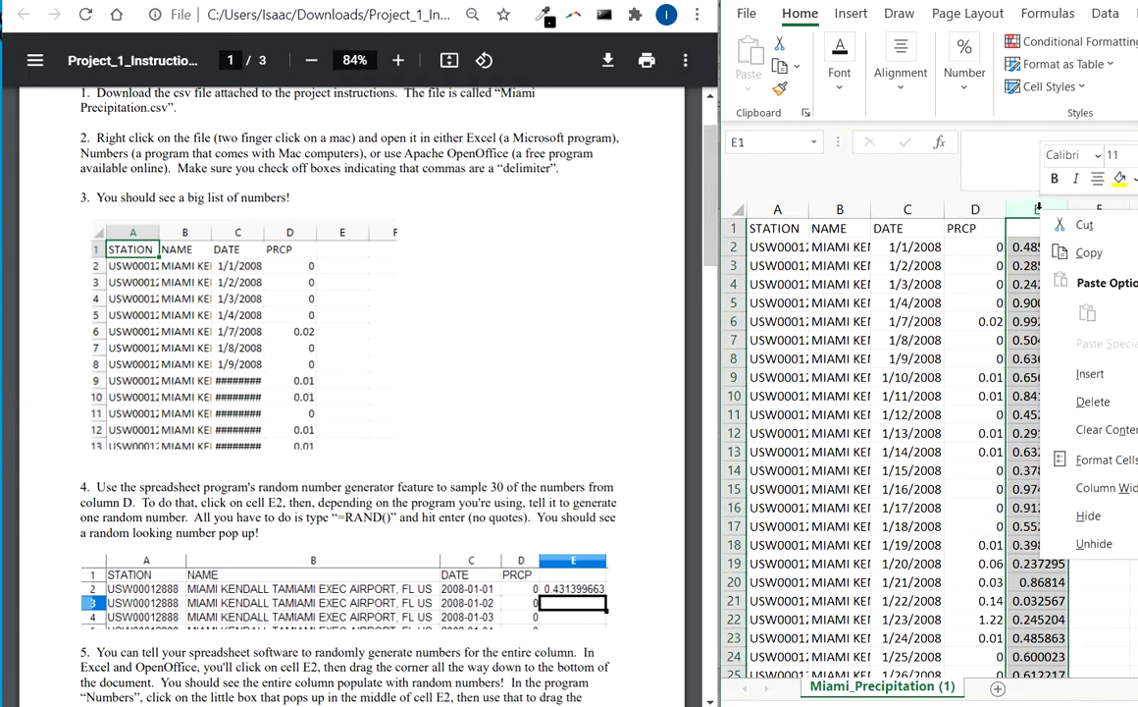
pyautogui.click(1038, 208)
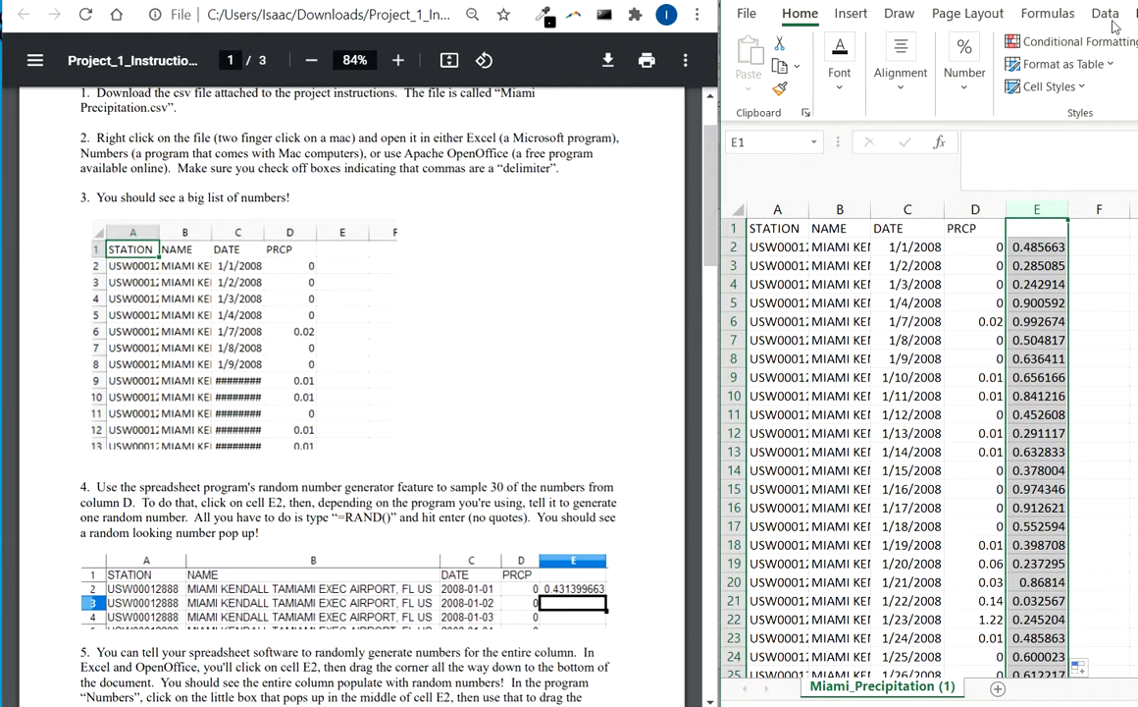
pyautogui.click(864, 19)
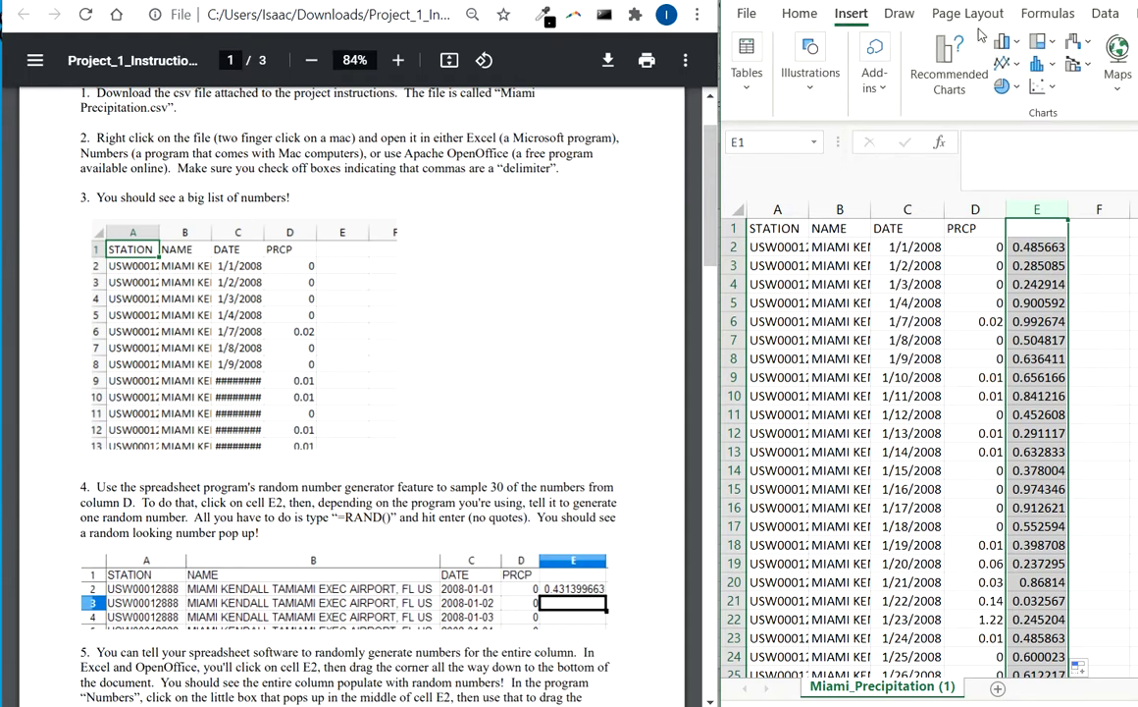
pyautogui.click(1105, 14)
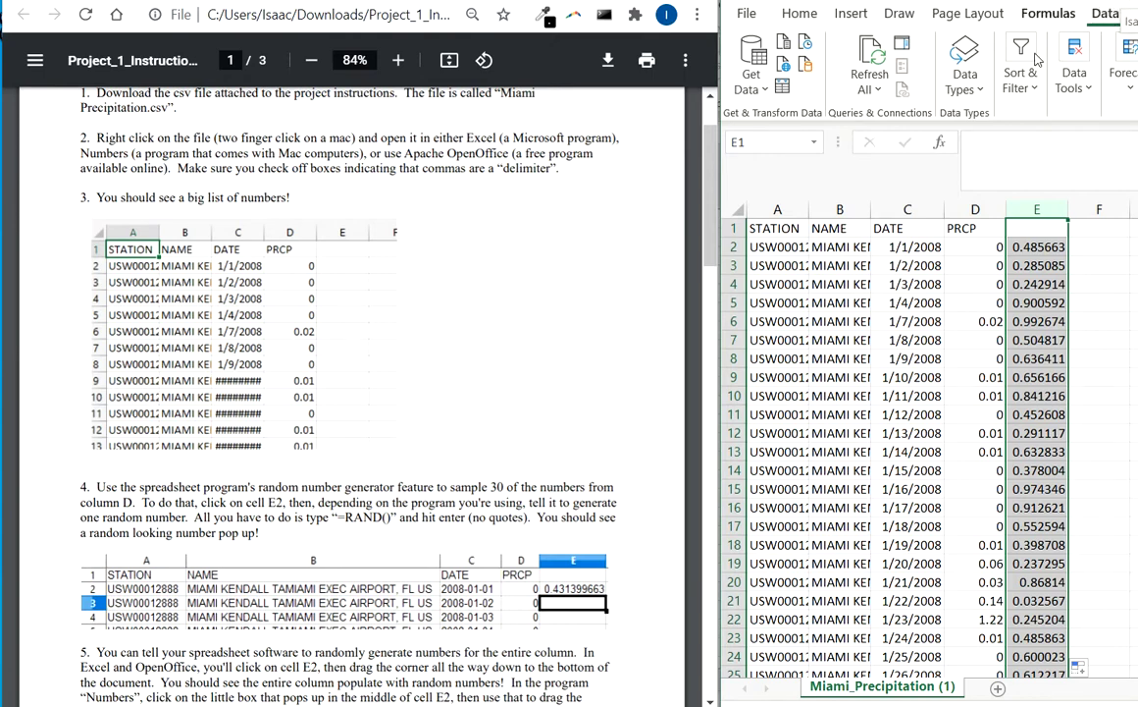
pyautogui.click(1021, 96)
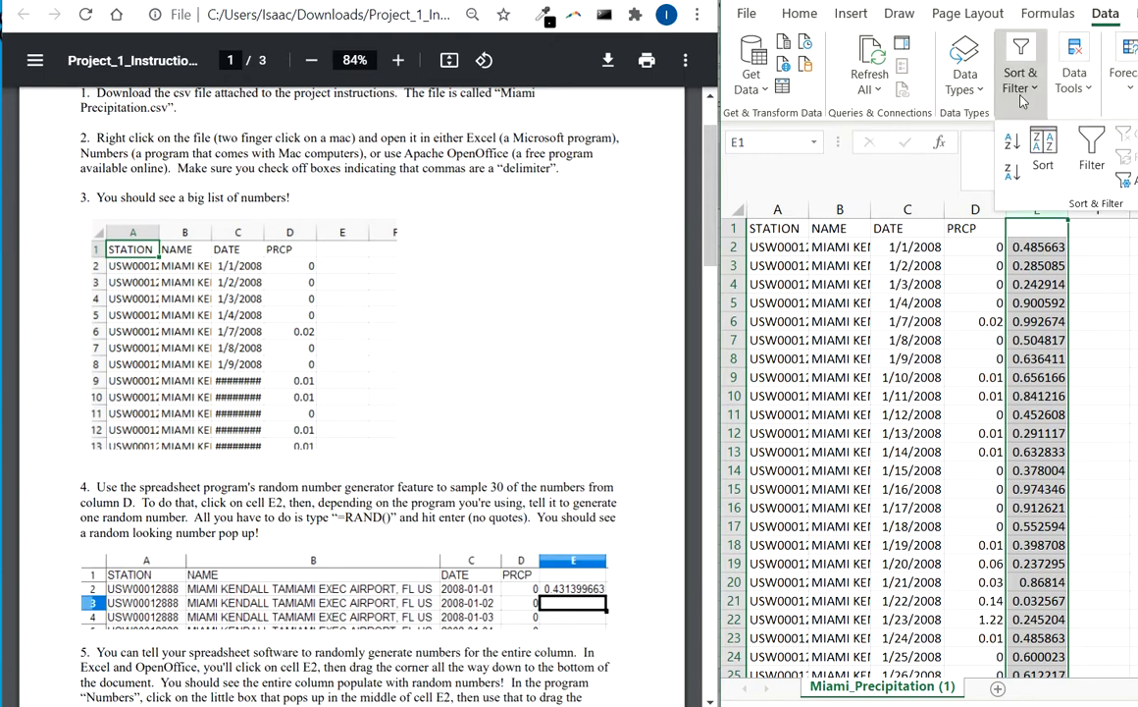
pyautogui.click(1011, 147)
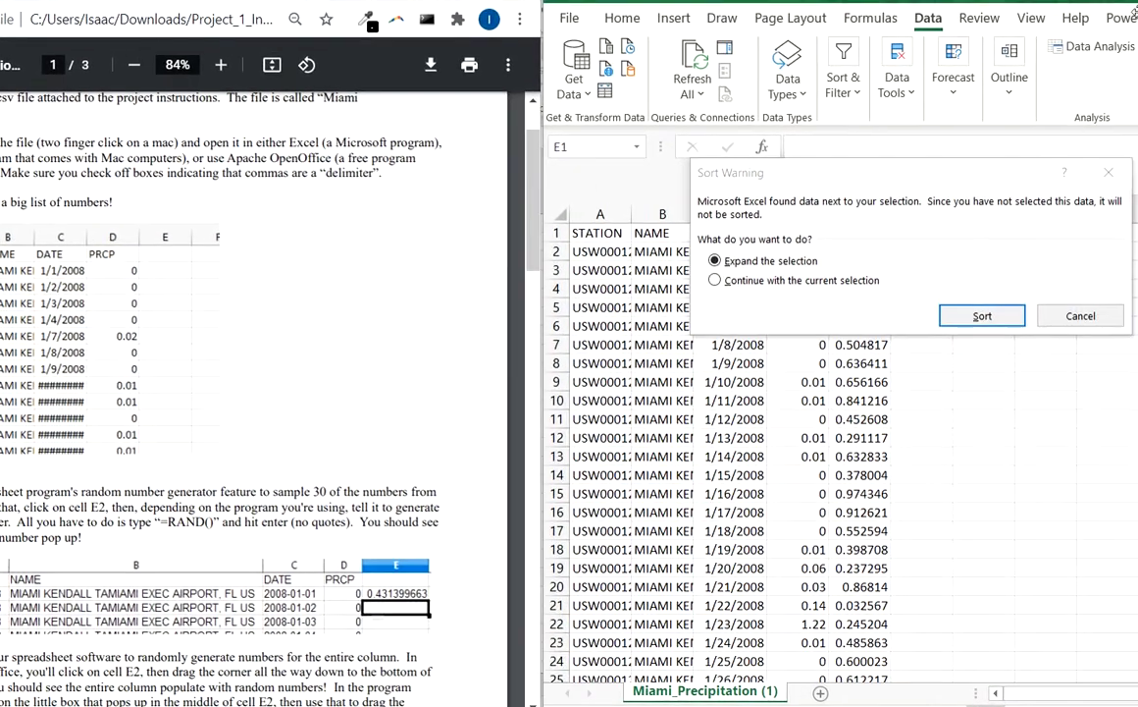
pyautogui.click(947, 316)
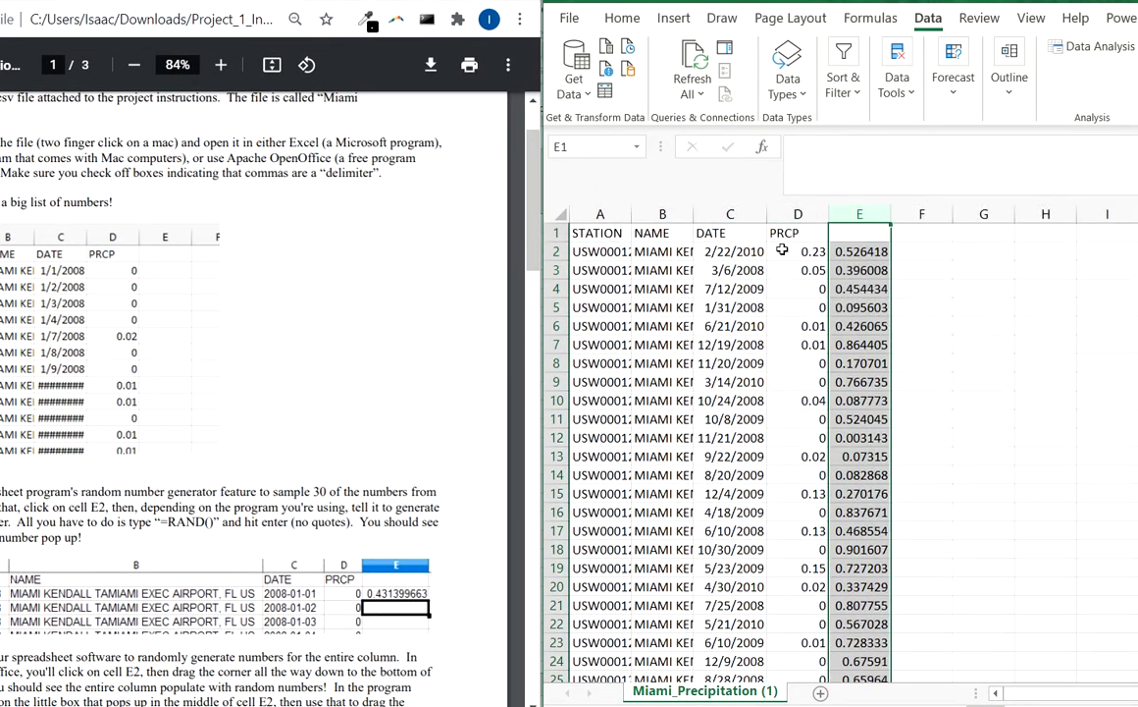
# - Inspect the reordered PRCP values and random-number formulas in the first rows of columns D and E
pyautogui.click(796, 251)
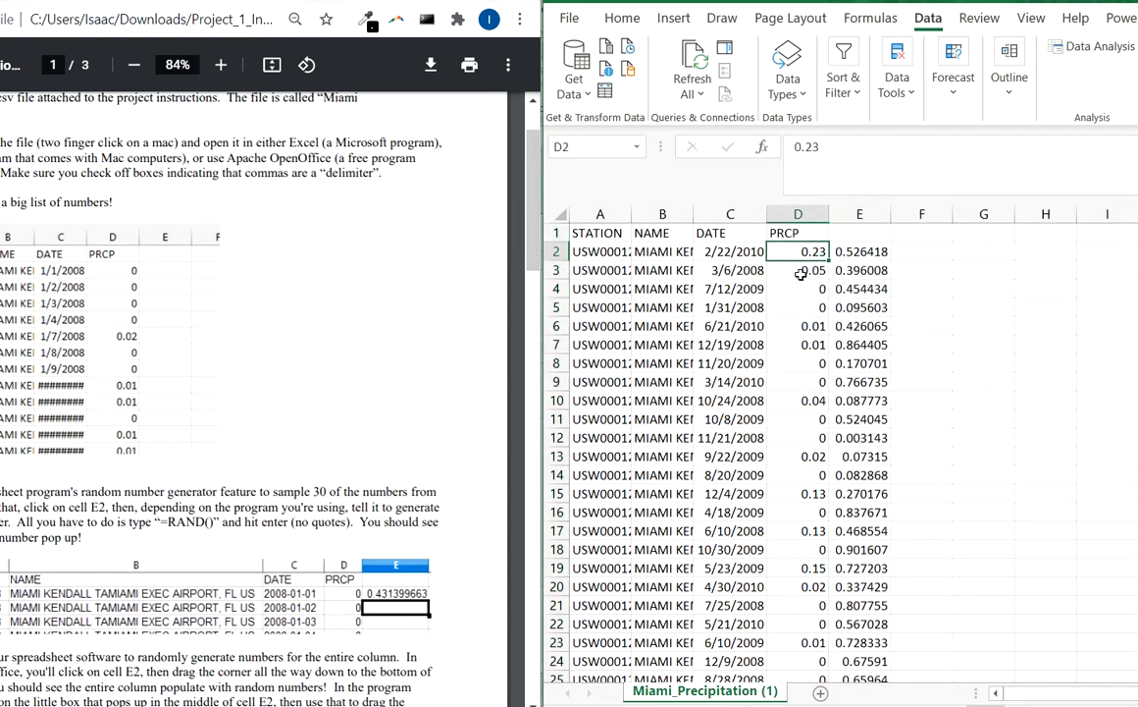
pyautogui.click(860, 267)
pyautogui.click(861, 252)
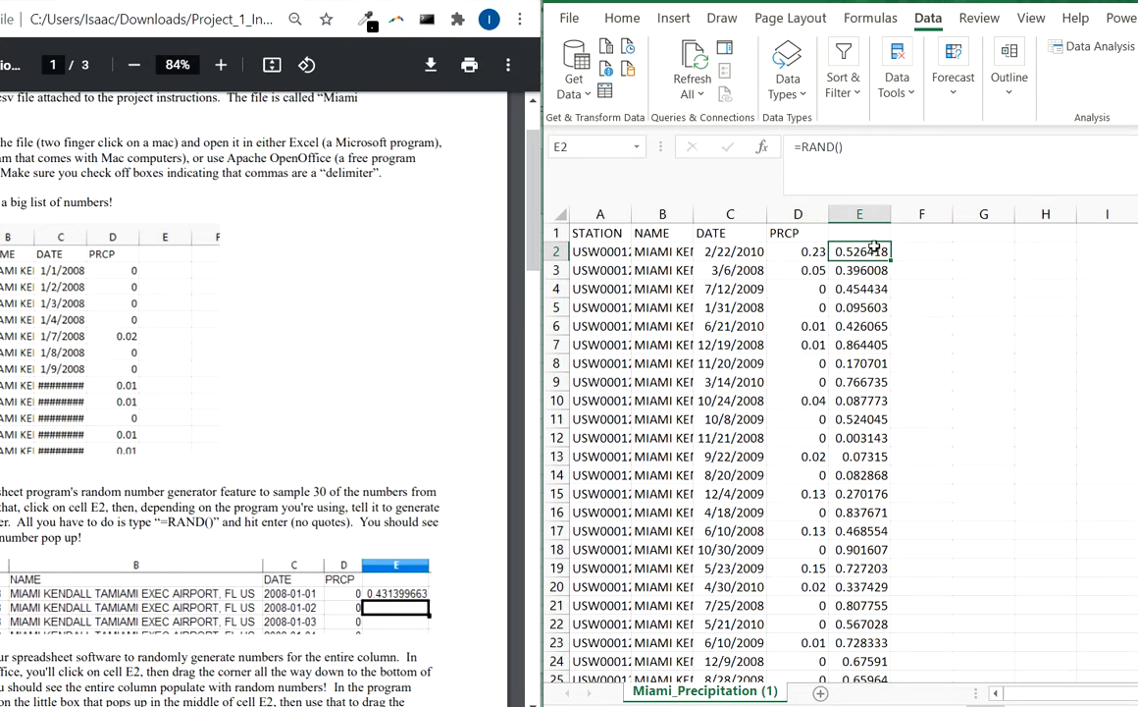
pyautogui.press('Down')
pyautogui.press('Down')
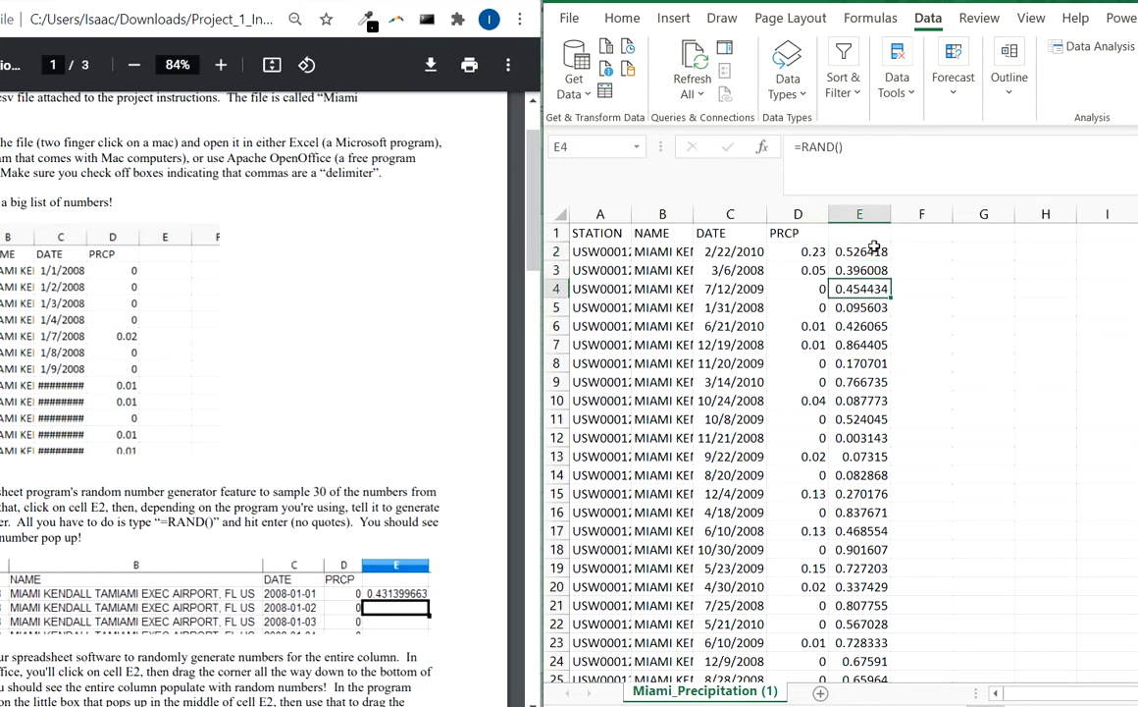
pyautogui.press('Up')
pyautogui.press('Up')
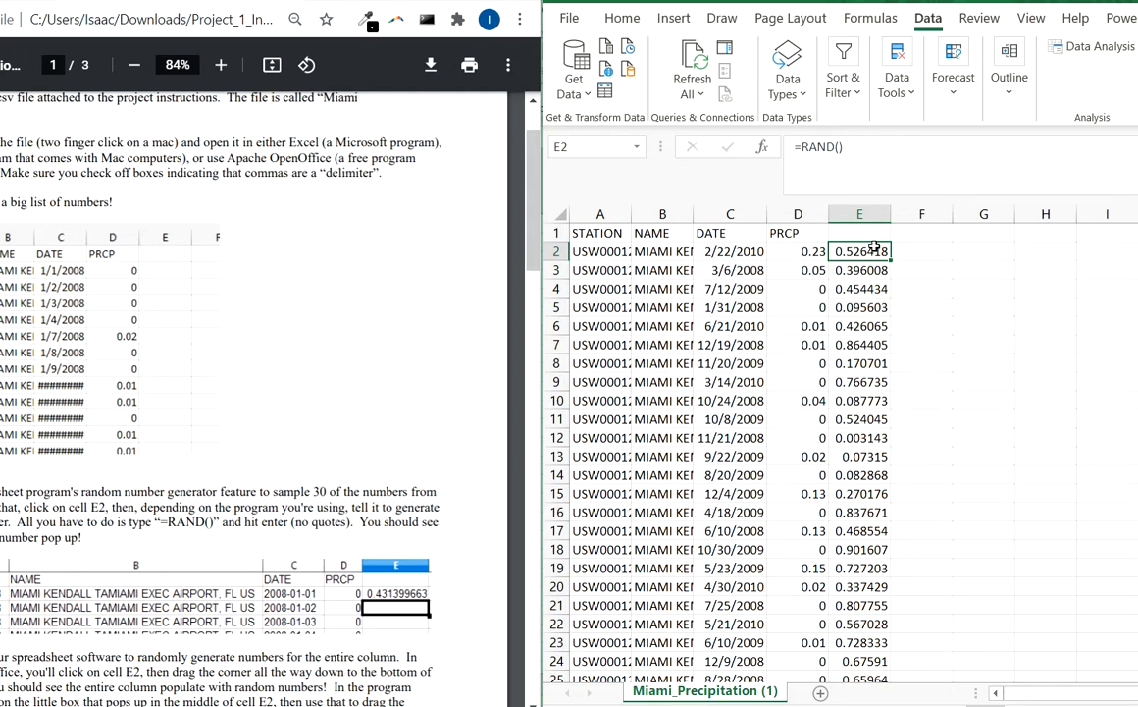
# - Copy the first 30 PRCP values, D2:D31, and paste them into column G starting at G2
pyautogui.click(805, 251)
pyautogui.scroll(-4, 787, 350)
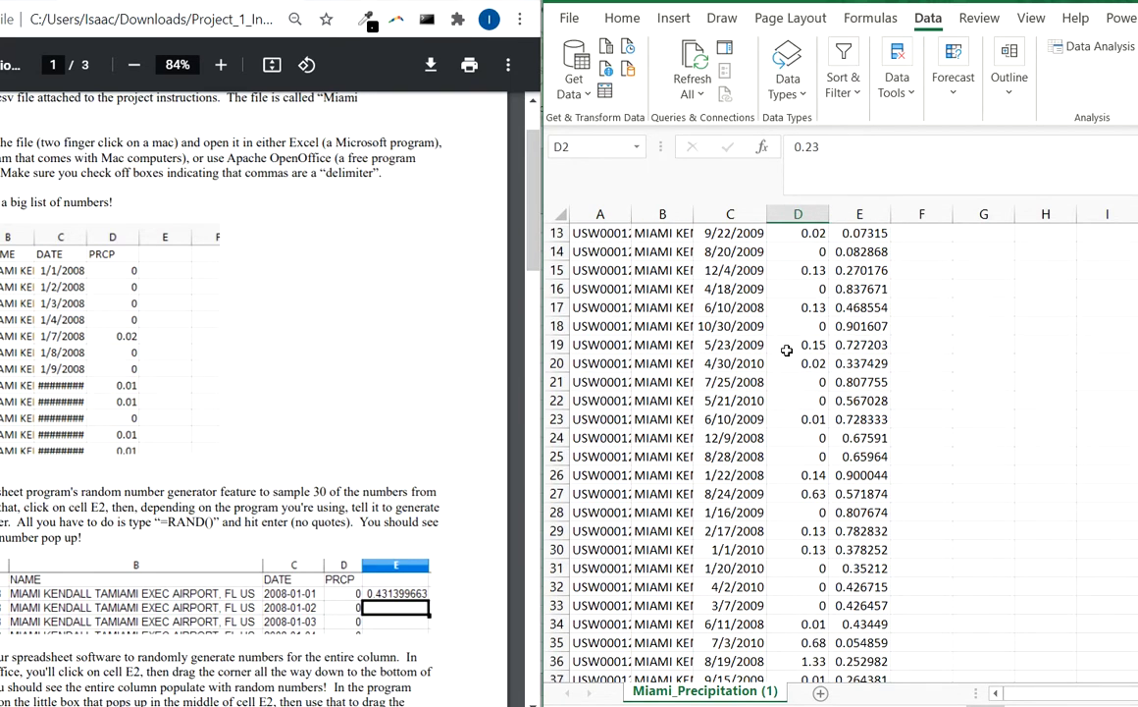
pyautogui.scroll(4, 786, 350)
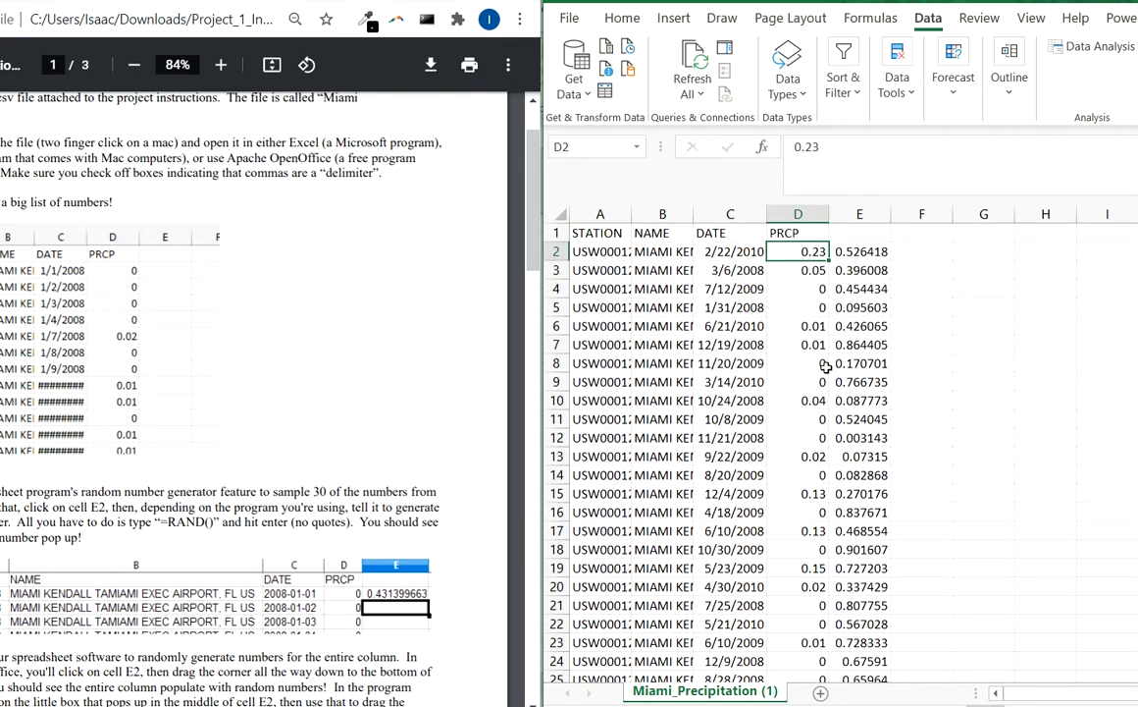
pyautogui.scroll(-7, 825, 366)
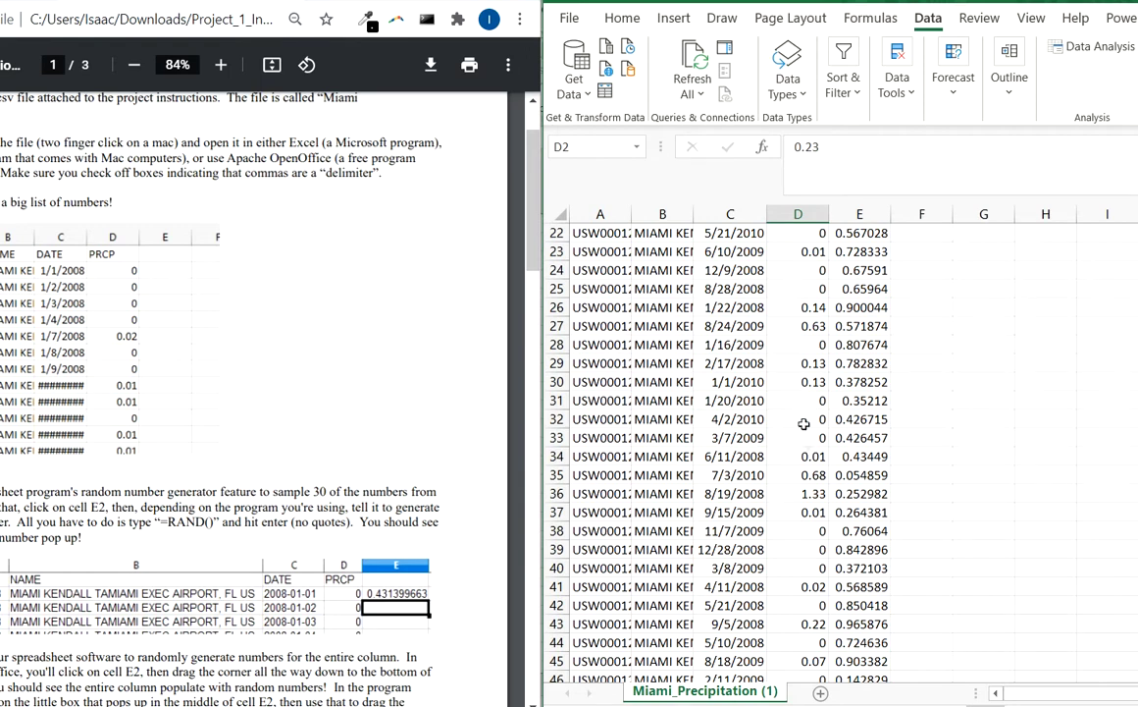
pyautogui.keyDown('shift'); pyautogui.click(815, 400); pyautogui.keyUp('shift')
pyautogui.scroll(7, 834, 432)
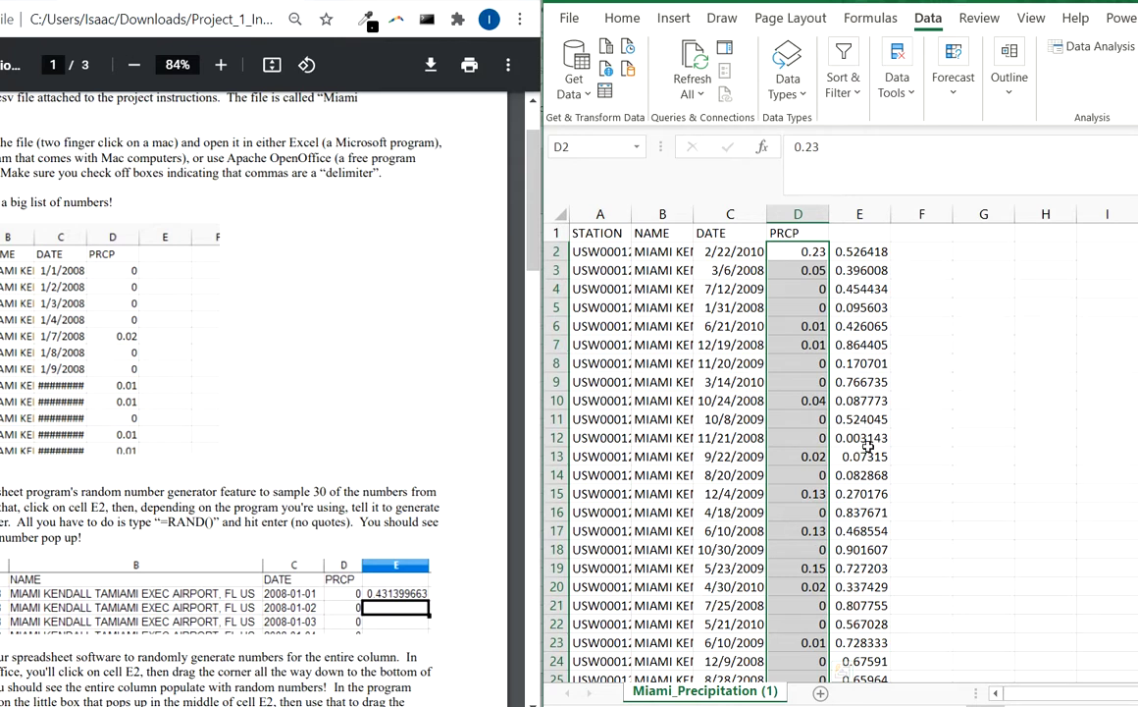
pyautogui.hotkey('ctrl', 'c')
pyautogui.click(975, 250)
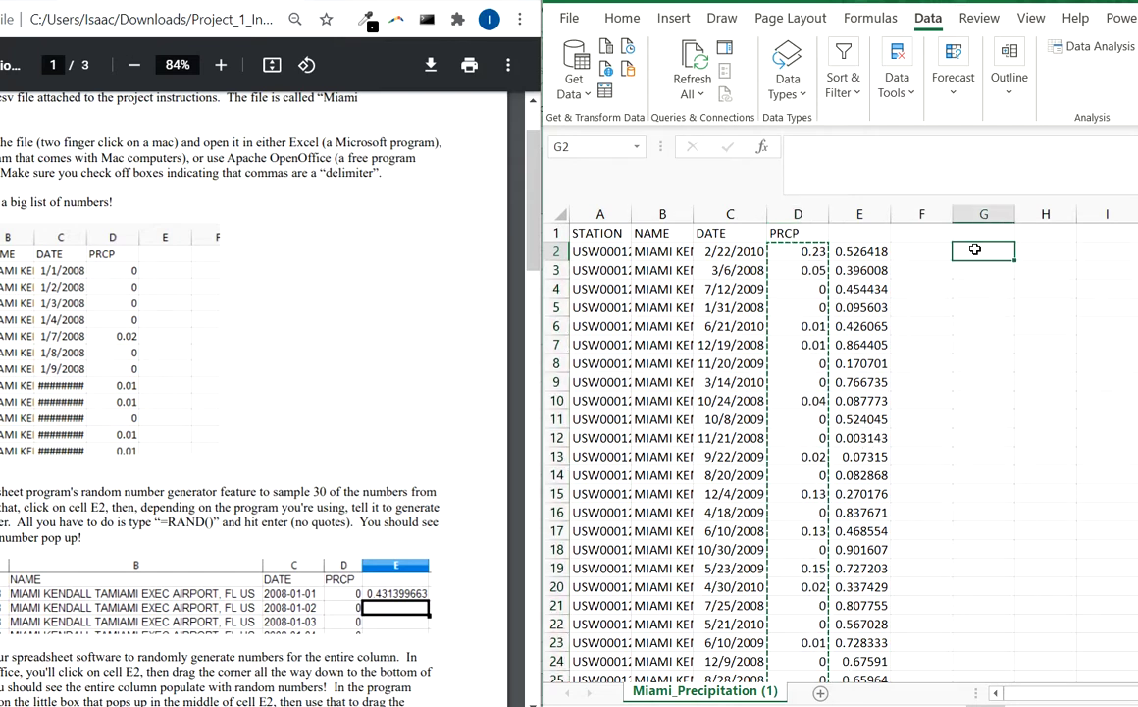
pyautogui.hotkey('ctrl', 'v')
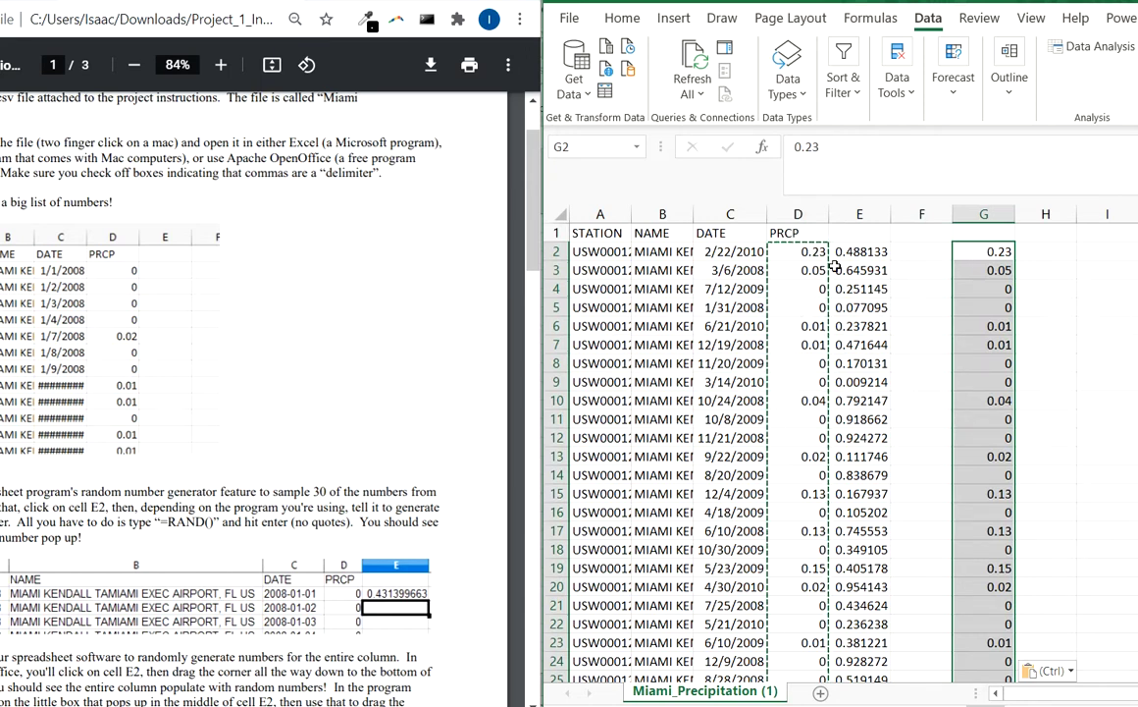
# - Check the first and last pasted values in G2 and G31, and read the calculation and graph tasks on page 2 of the directions
pyautogui.click(986, 252)
pyautogui.scroll(-8, 1011, 383)
pyautogui.click(983, 344)
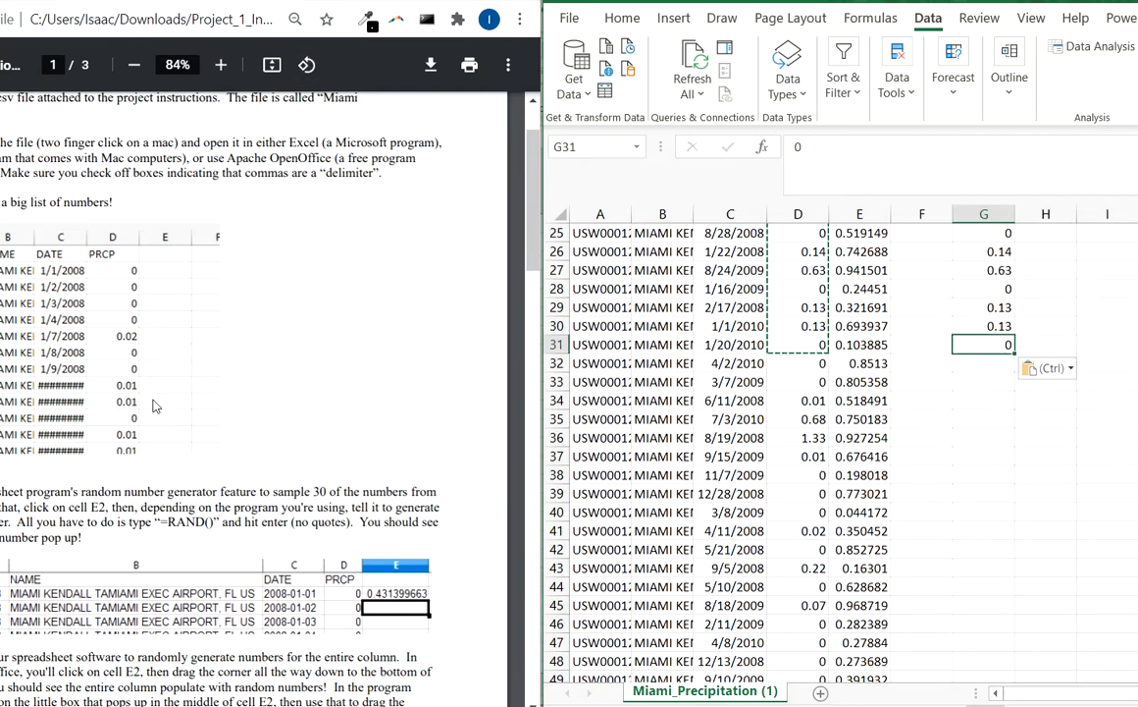
pyautogui.scroll(-10, 147, 368)
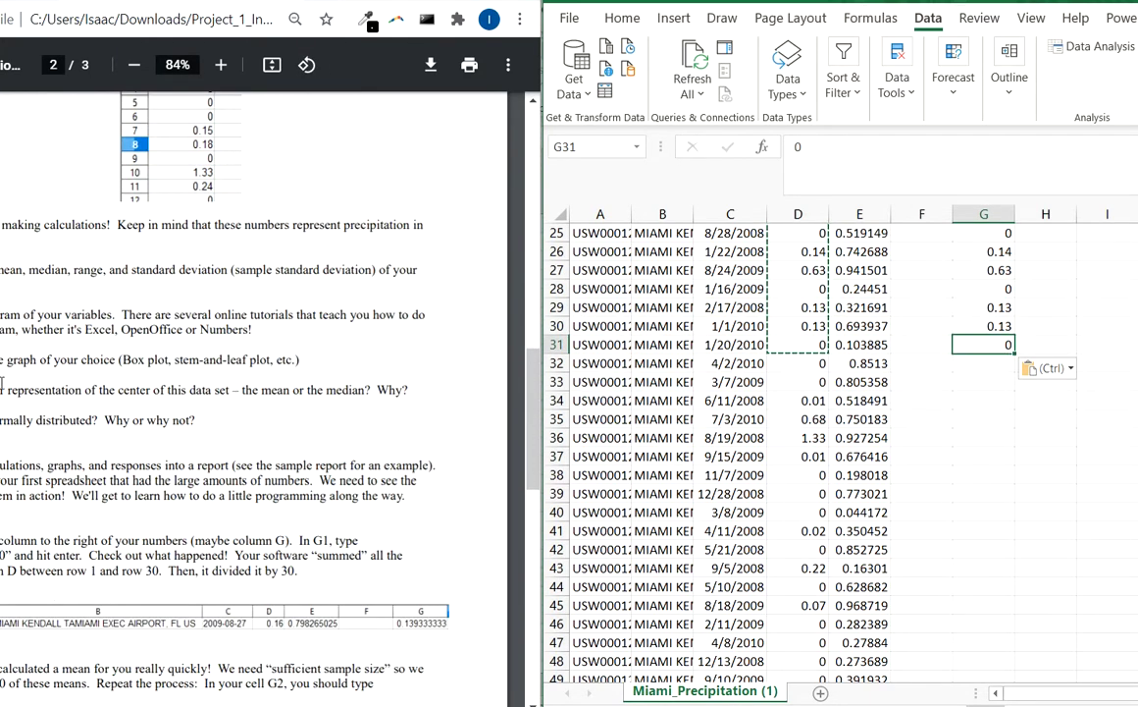
pyautogui.click(5, 391)
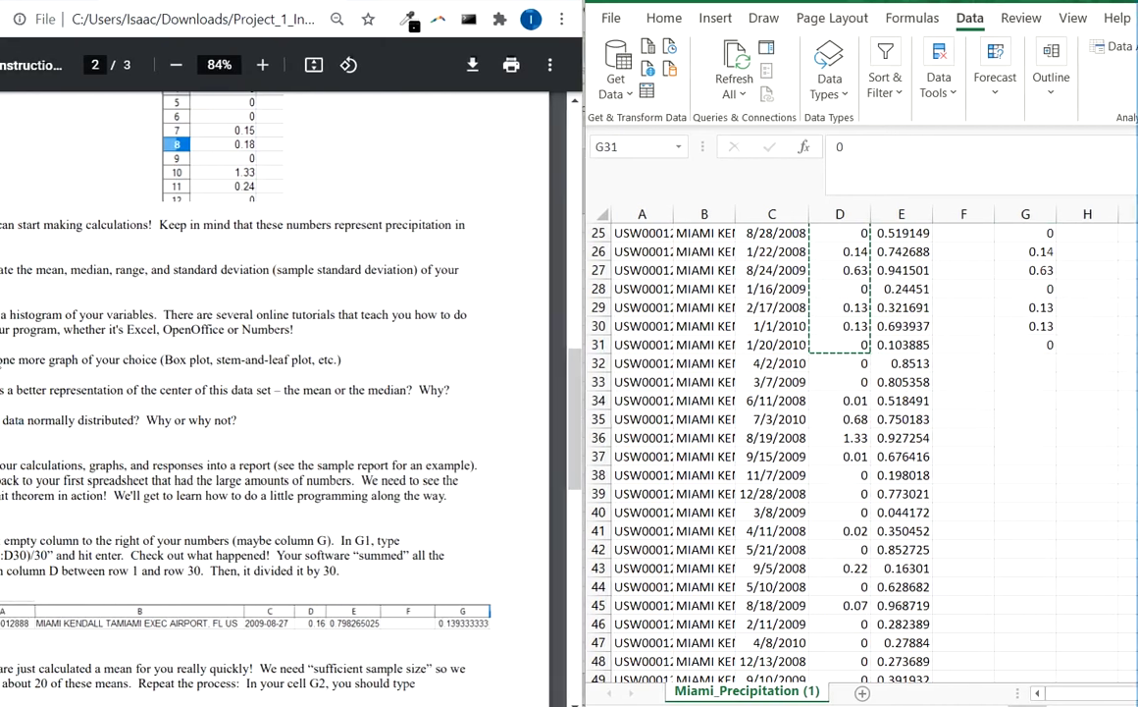
# - Search Google in a new browser tab for "histogram generator" and open the Easy Histogram Maker result
pyautogui.hotkey('ctrl', 't')
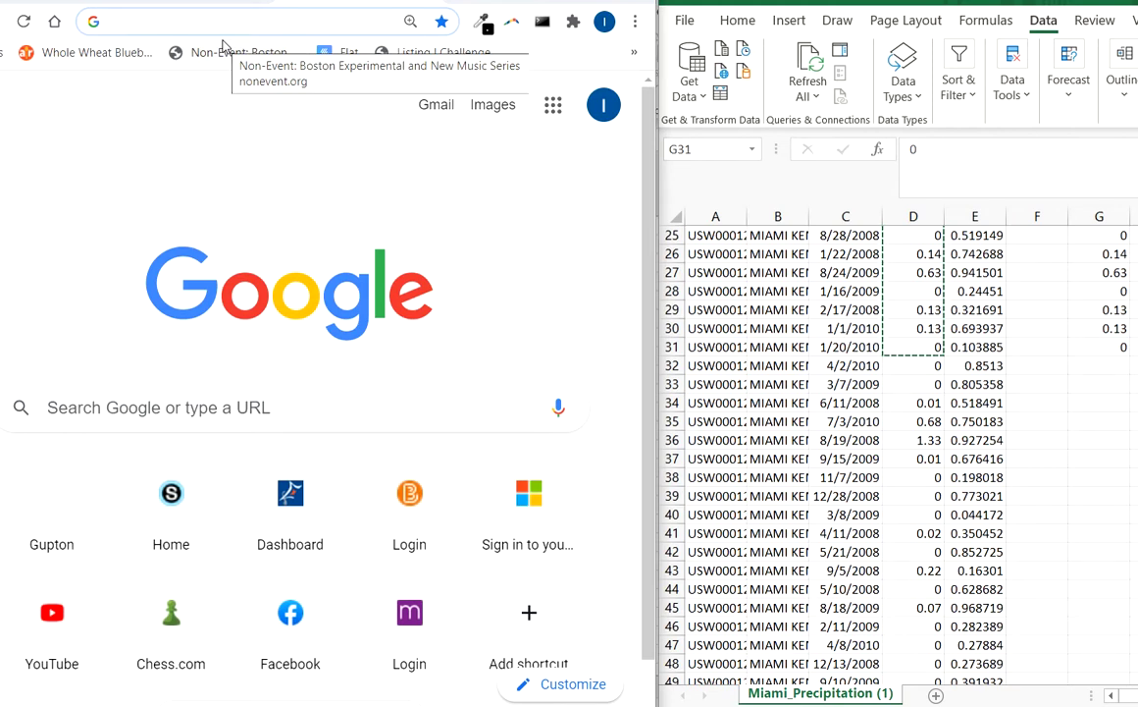
pyautogui.click(248, 401)
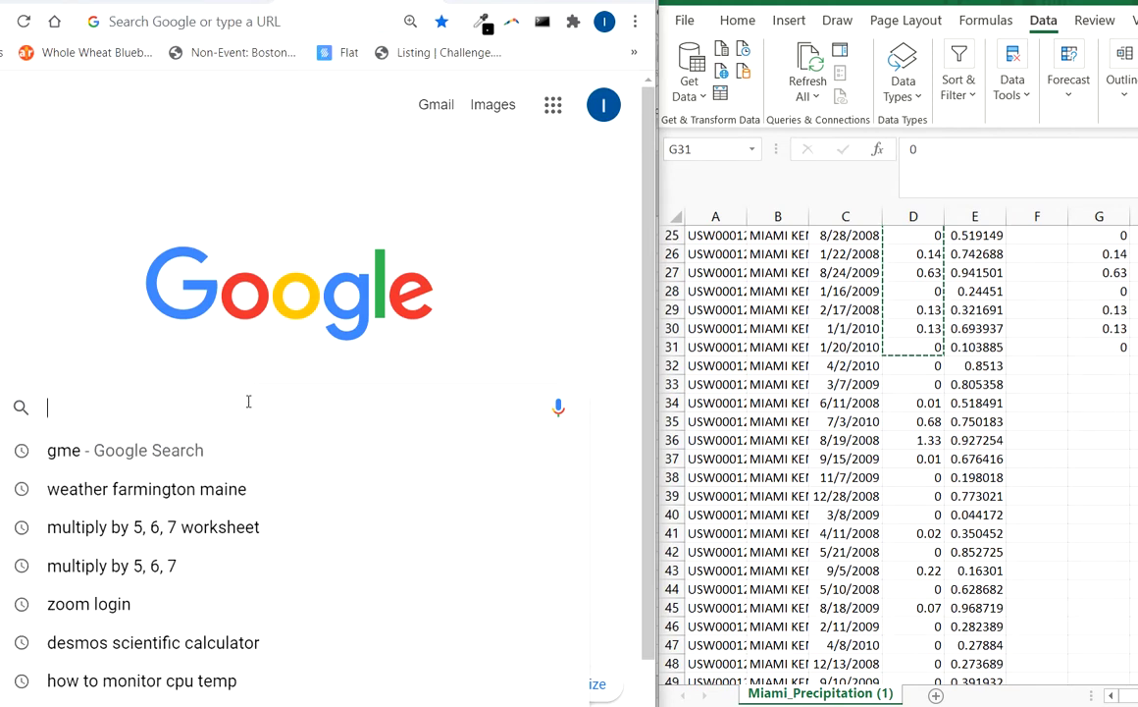
pyautogui.write('histogram ge')
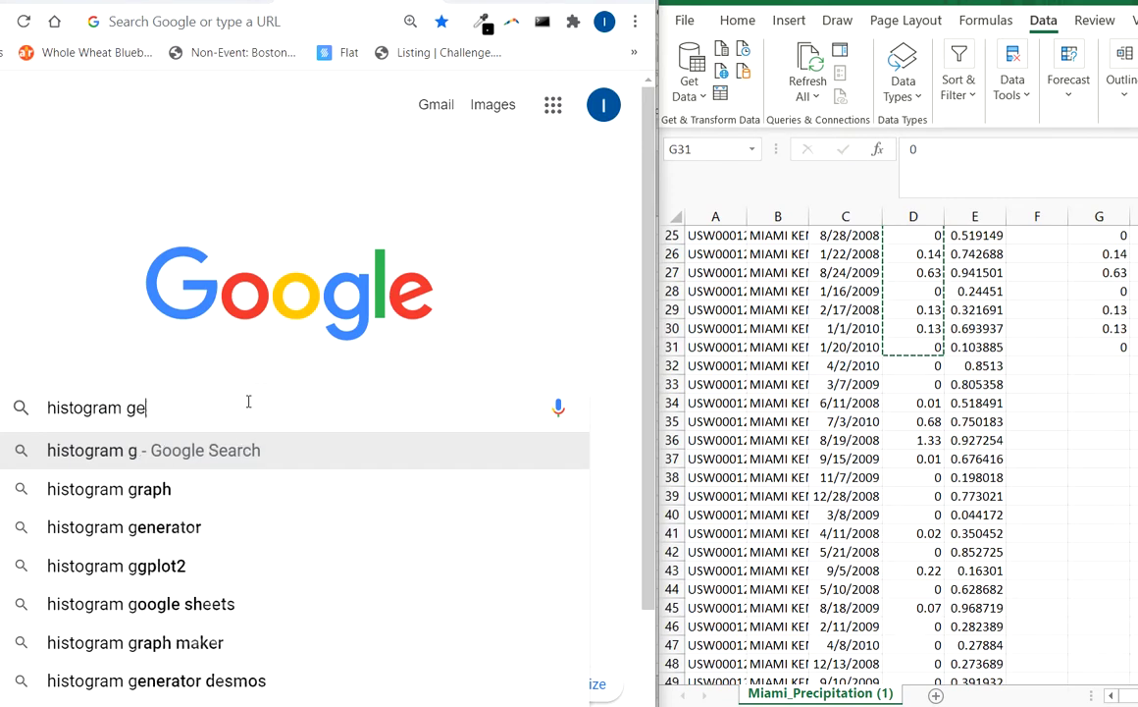
pyautogui.write('nerac')
pyautogui.press('BackSpace')
pyautogui.press('BackSpace')
pyautogui.write('at')
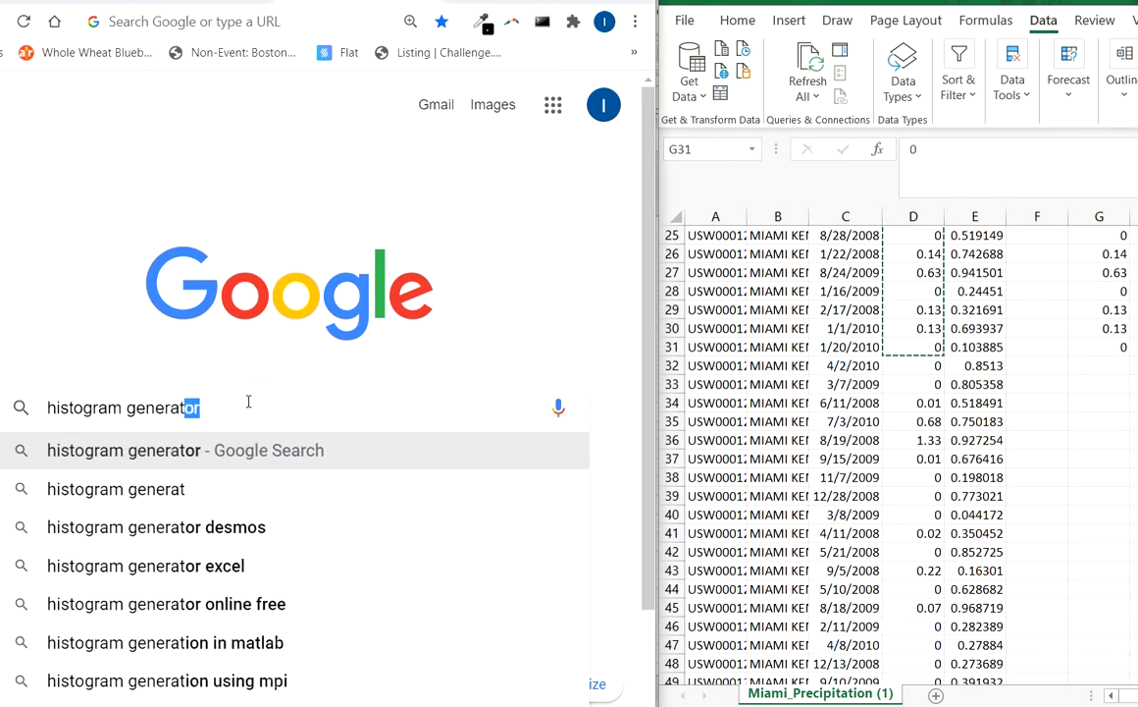
pyautogui.press('Return')
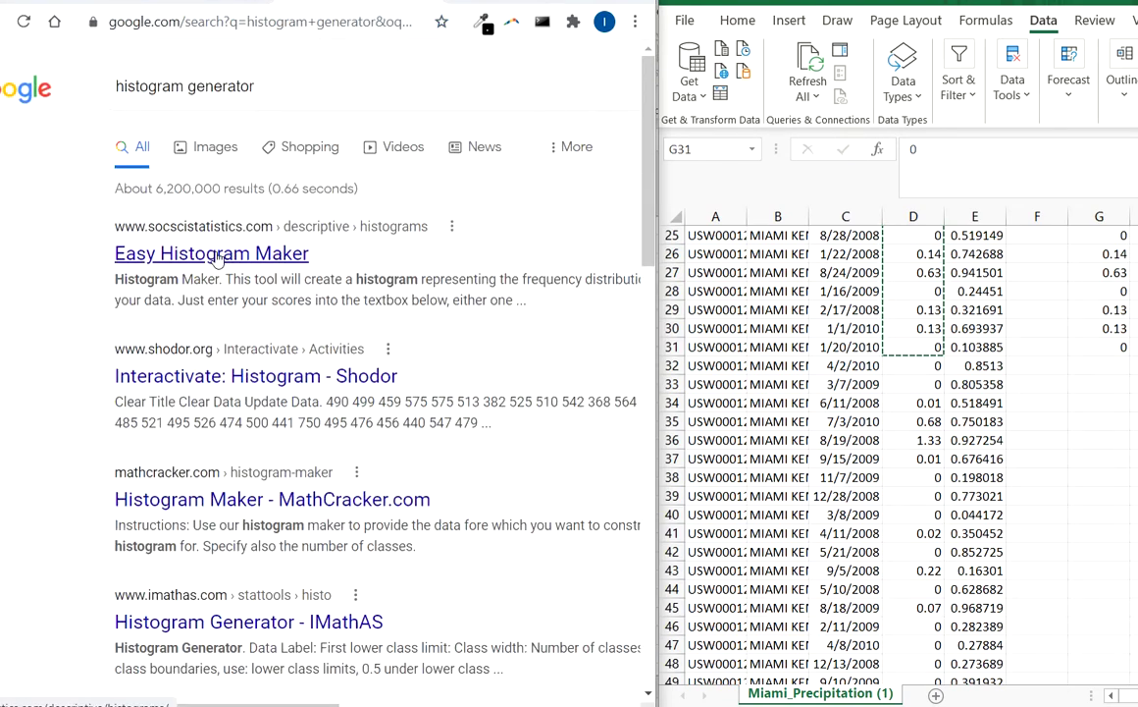
pyautogui.click(214, 257)
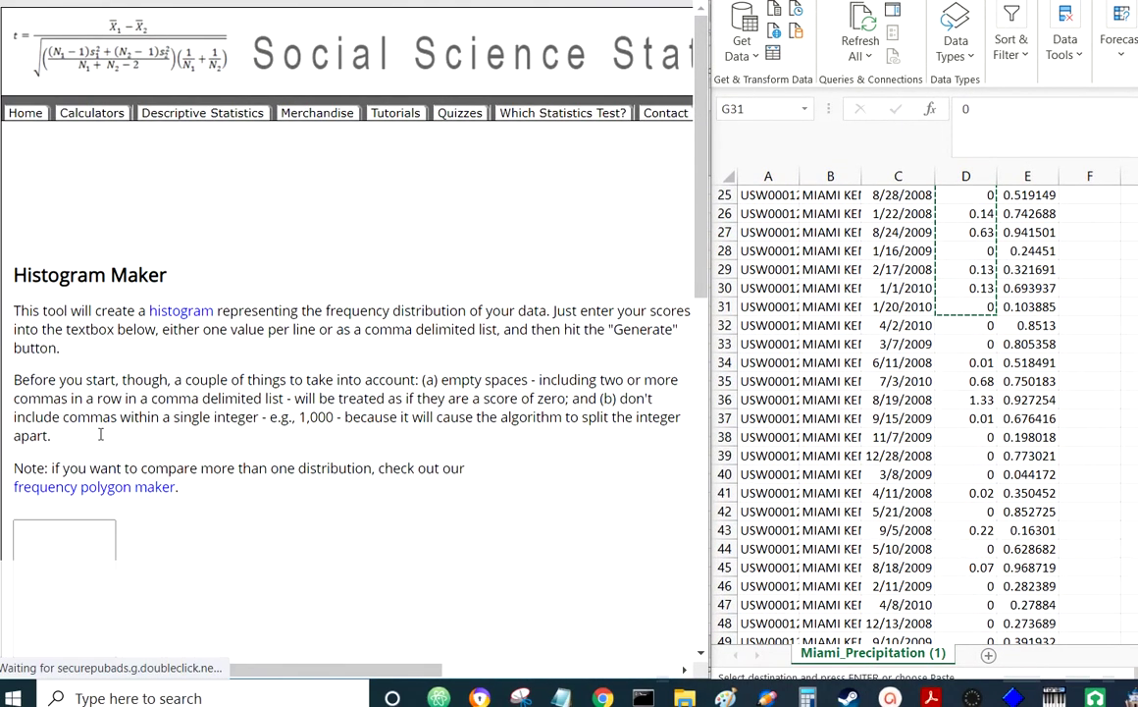
# - Copy the 30 sampled values in G2:G31 into the Histogram Maker's data box and generate the histogram
pyautogui.scroll(-3, 101, 434)
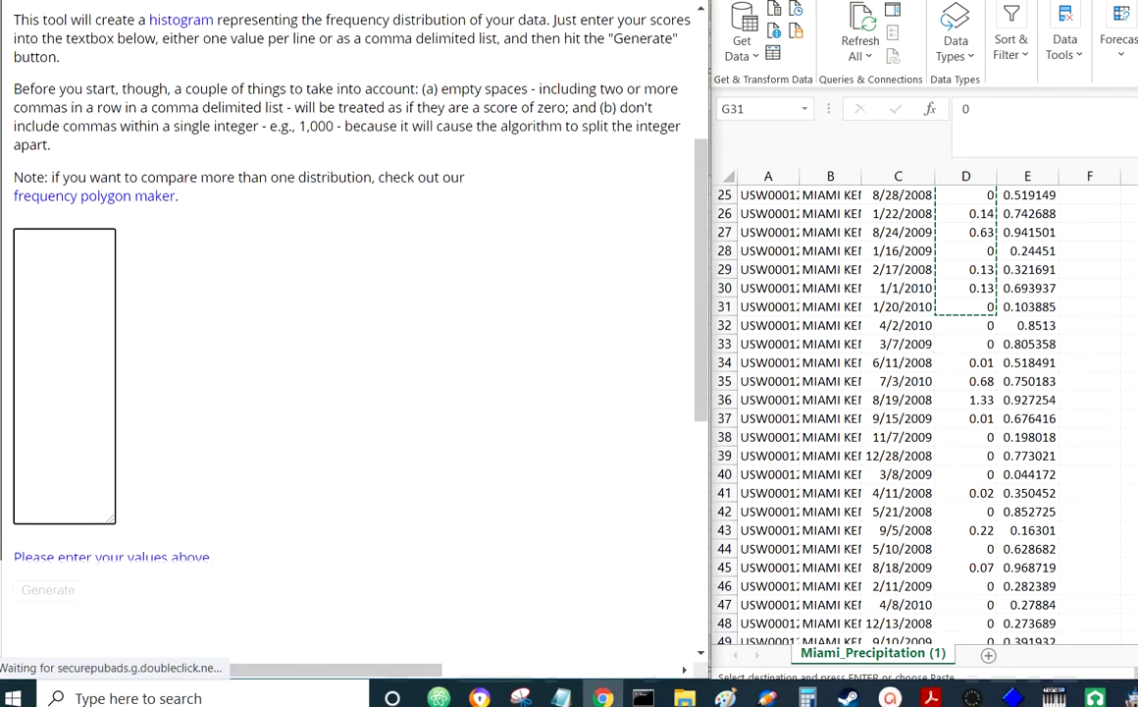
pyautogui.scroll(6, 1091, 383)
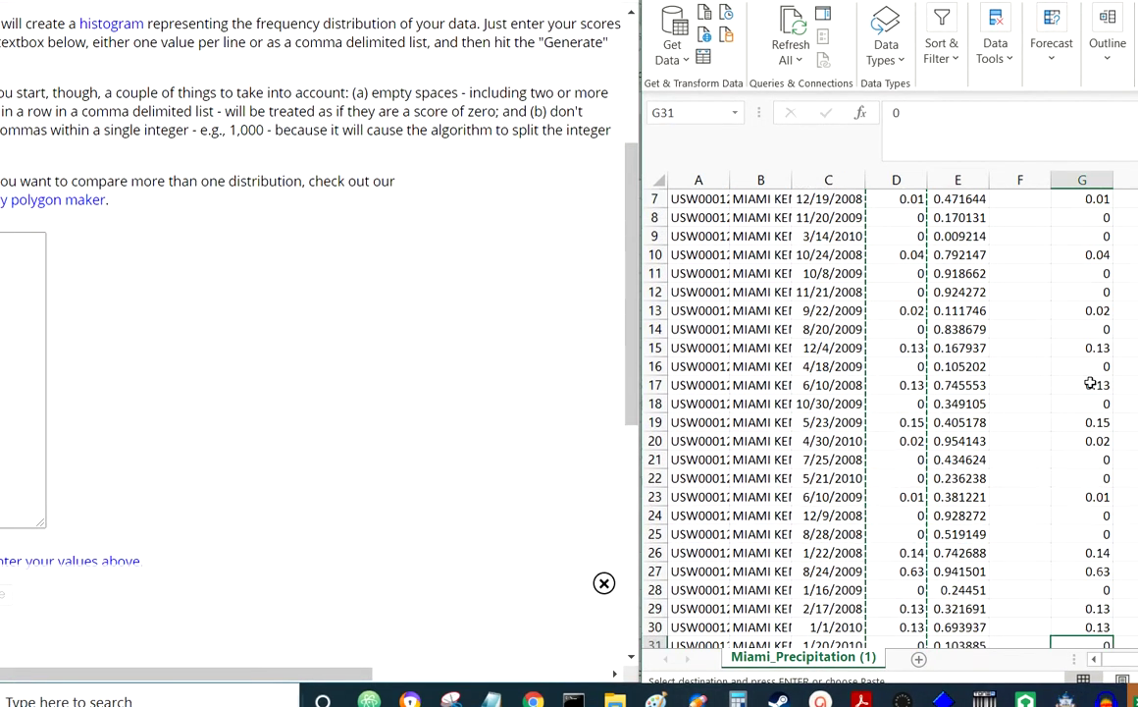
pyautogui.scroll(2, 1092, 383)
pyautogui.keyDown('shift'); pyautogui.click(1092, 217); pyautogui.keyUp('shift')
pyautogui.hotkey('ctrl', 'c')
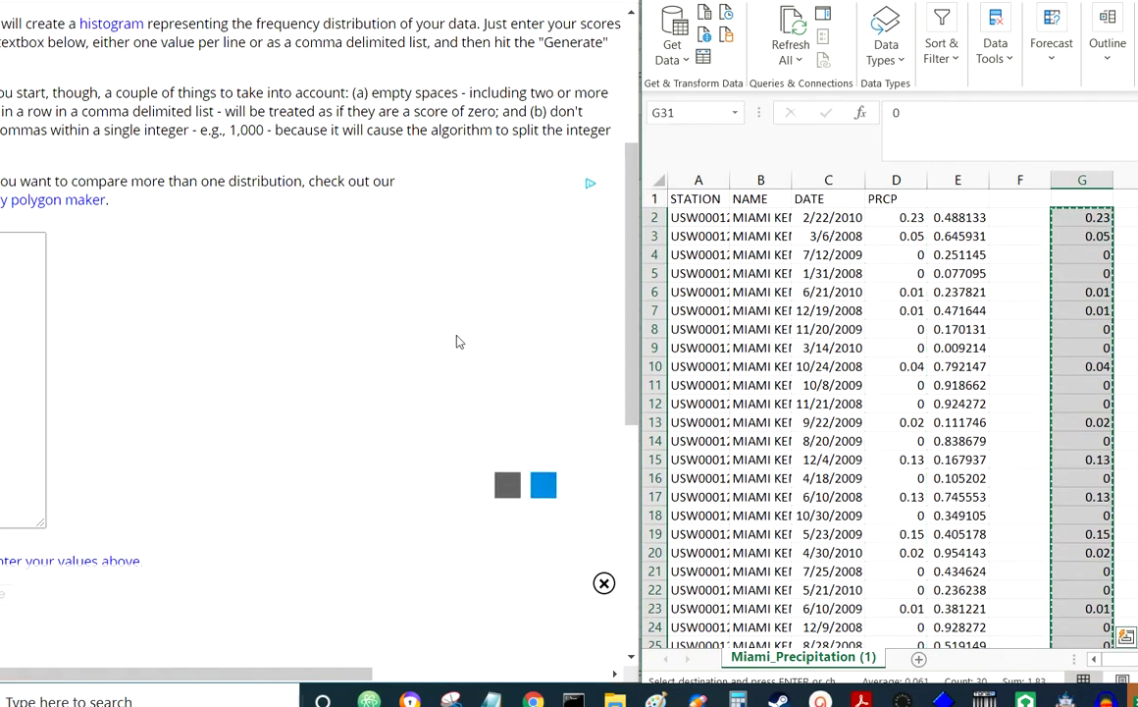
pyautogui.click(3, 242)
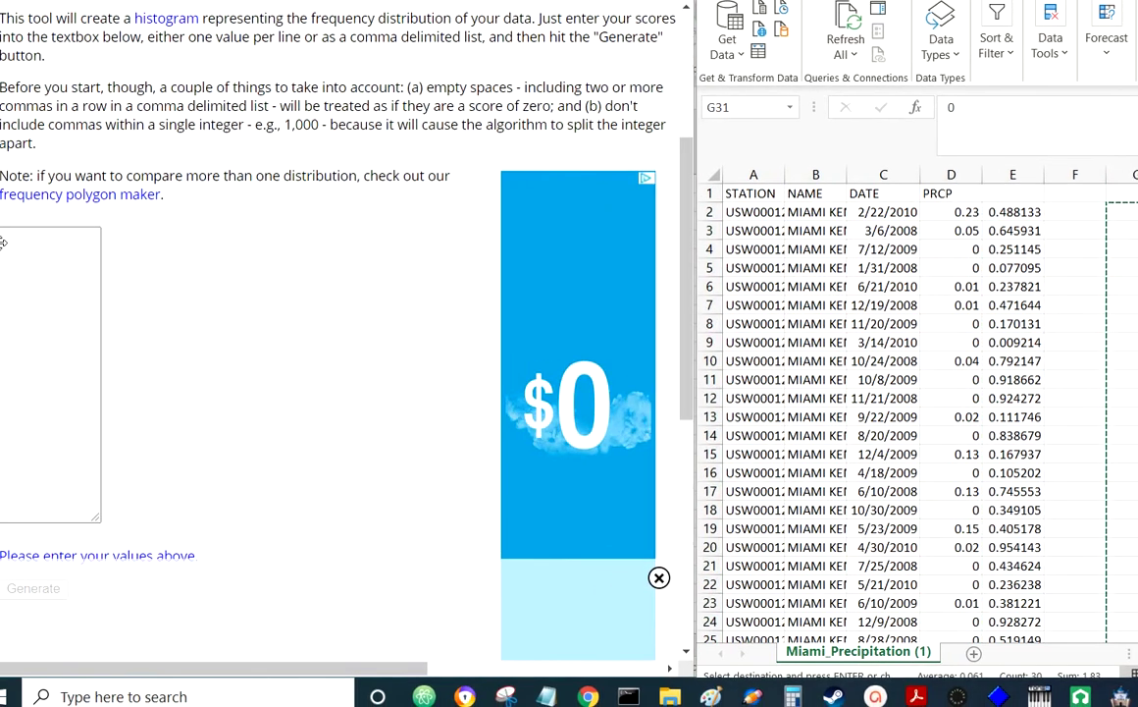
pyautogui.hotkey('ctrl', 'v')
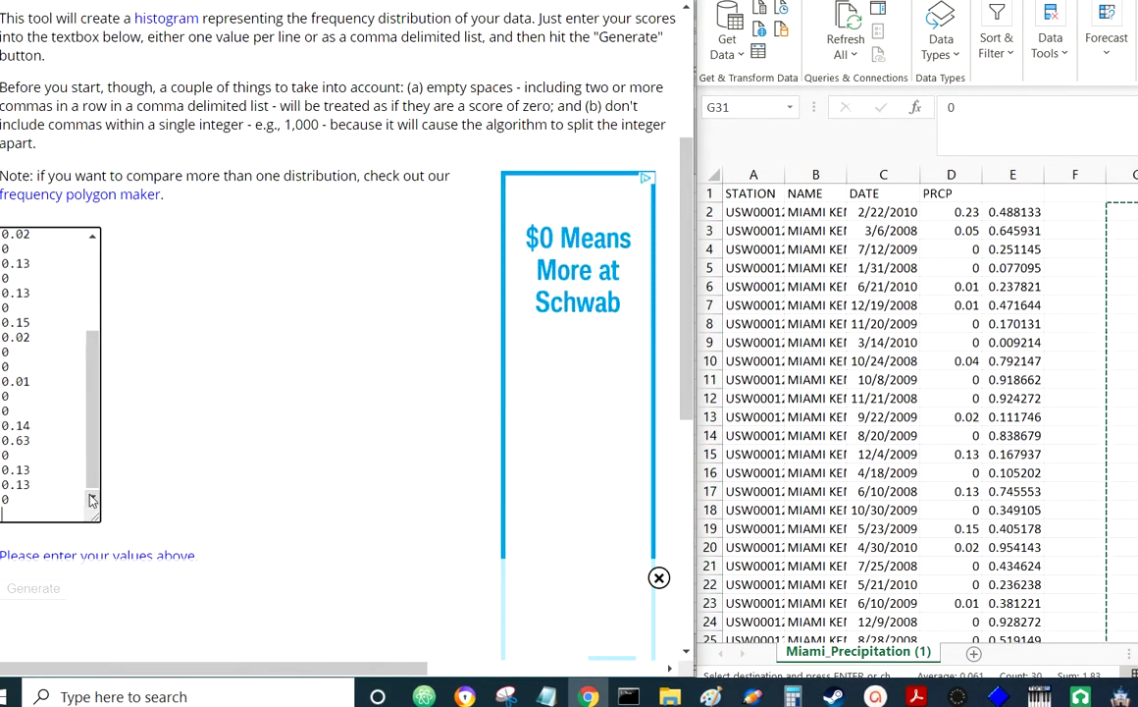
pyautogui.scroll(-3, 47, 543)
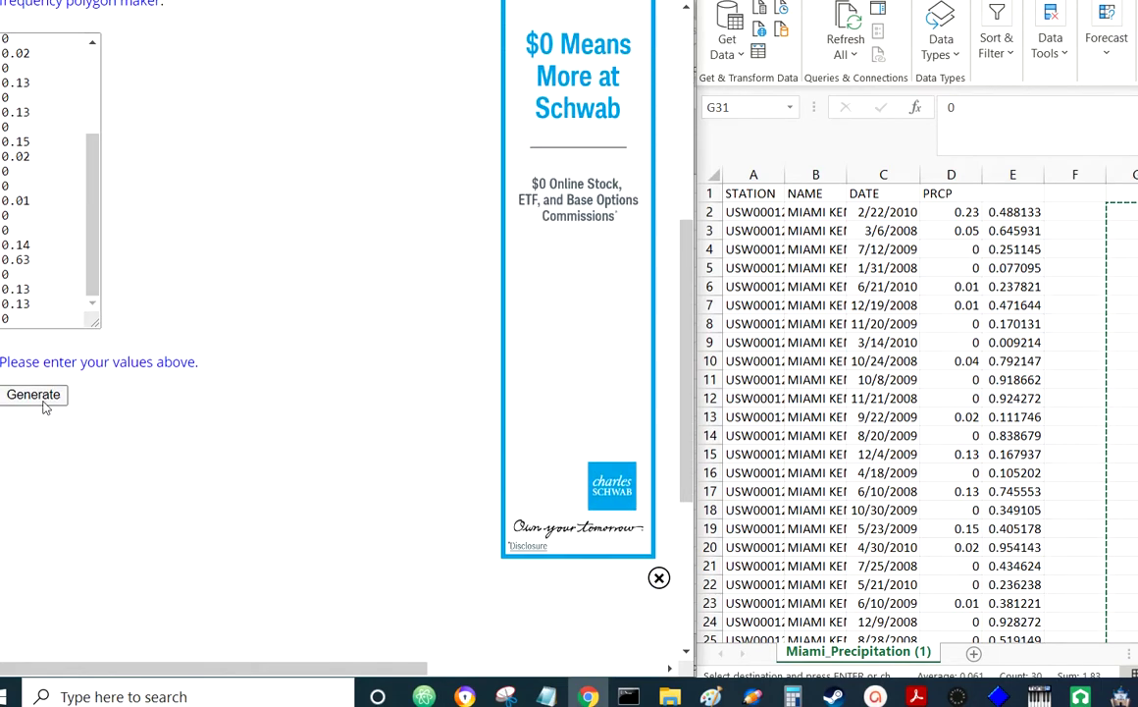
pyautogui.click(39, 399)
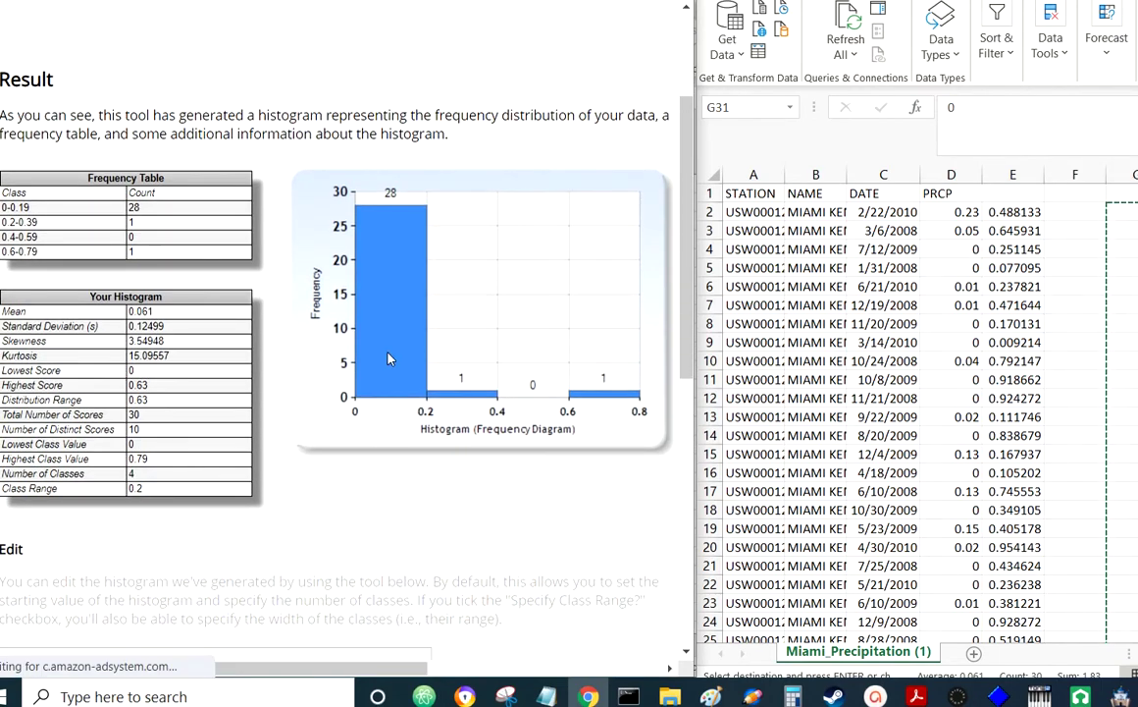
# - Set the histogram's number of classes to 6 and update the graph
pyautogui.scroll(-3, 397, 312)
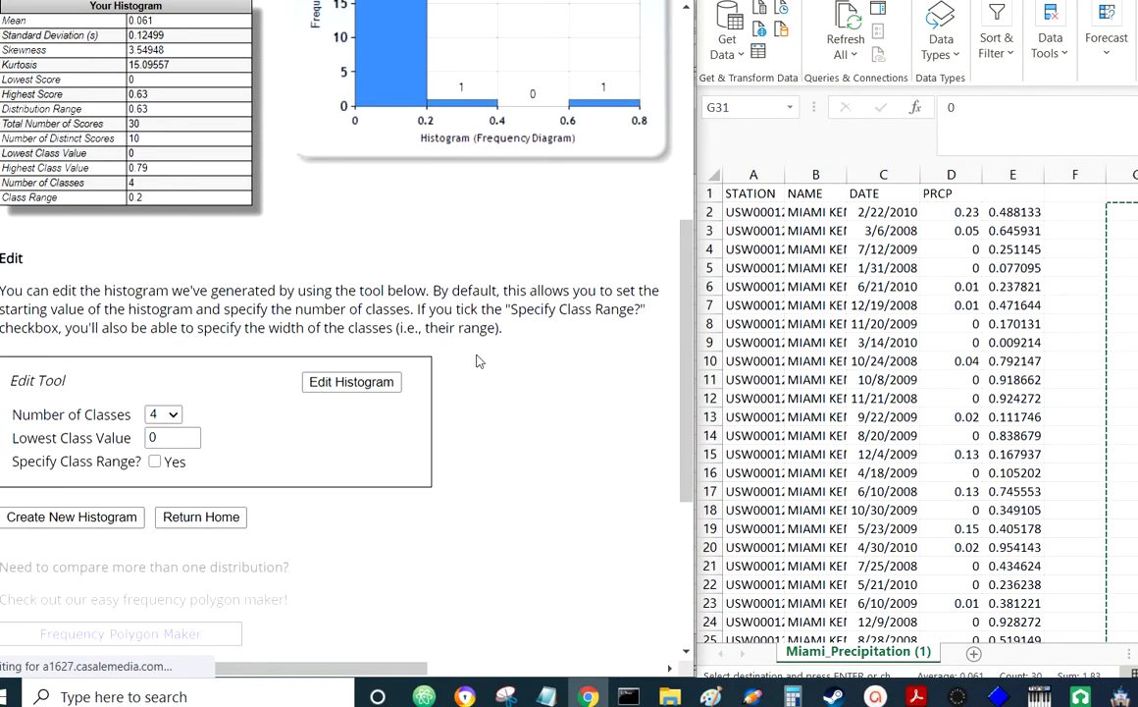
pyautogui.click(173, 414)
pyautogui.click(179, 414)
pyautogui.click(179, 414)
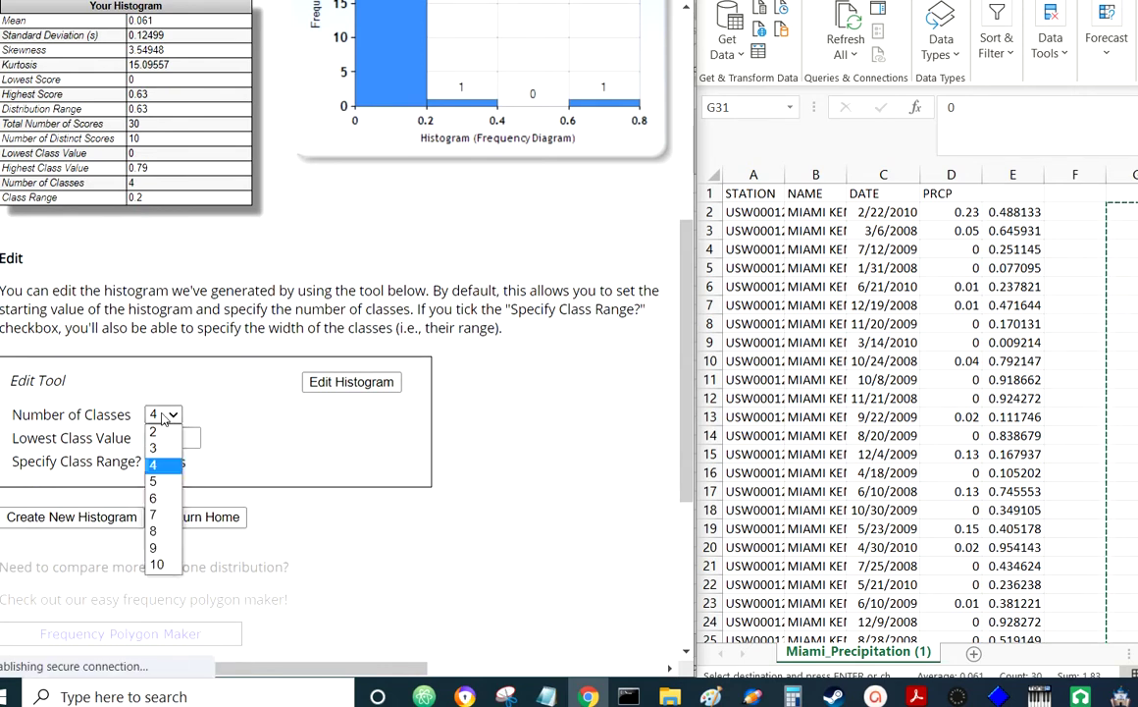
pyautogui.click(155, 494)
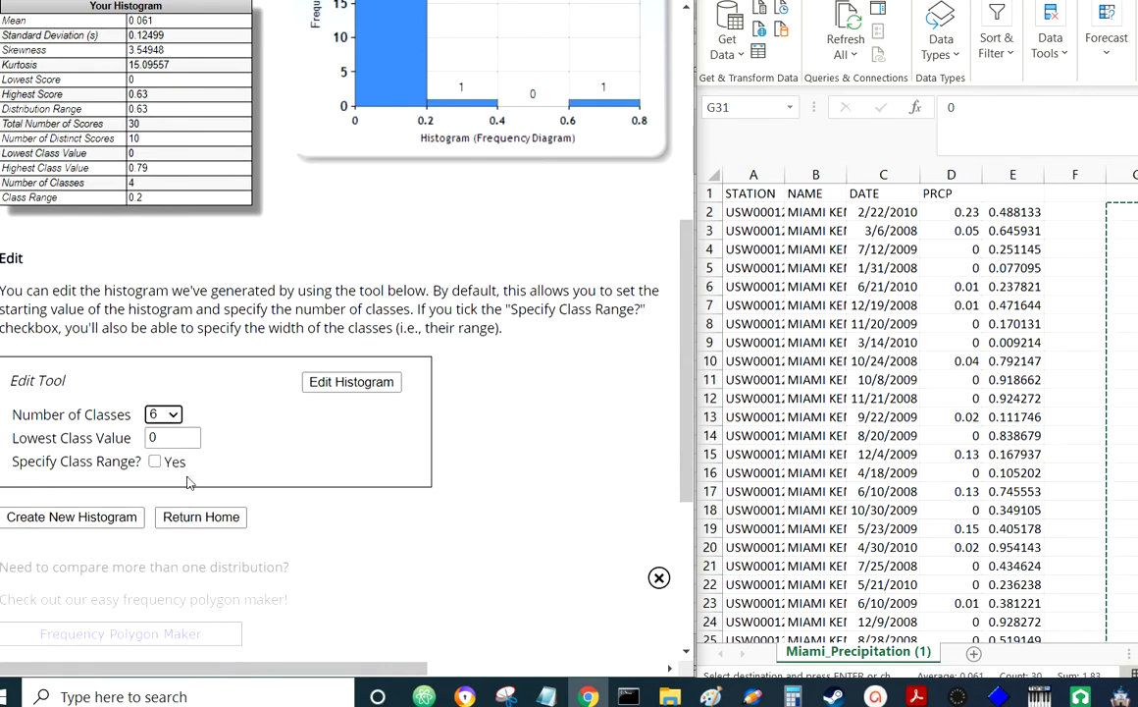
pyautogui.click(332, 385)
pyautogui.scroll(-2, 433, 367)
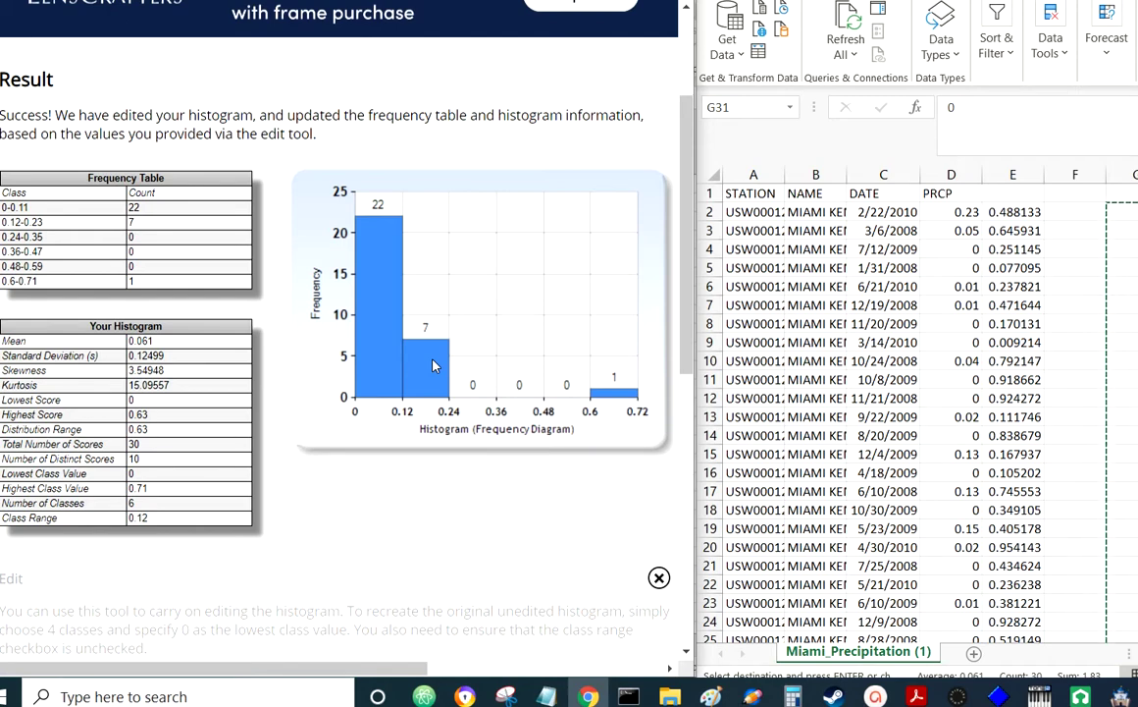
# - Examine the updated histogram alongside the graph and analysis questions in the project directions
pyautogui.rightClick(503, 265)
pyautogui.click(446, 260)
pyautogui.hotkey('ctrl', 'Tab')
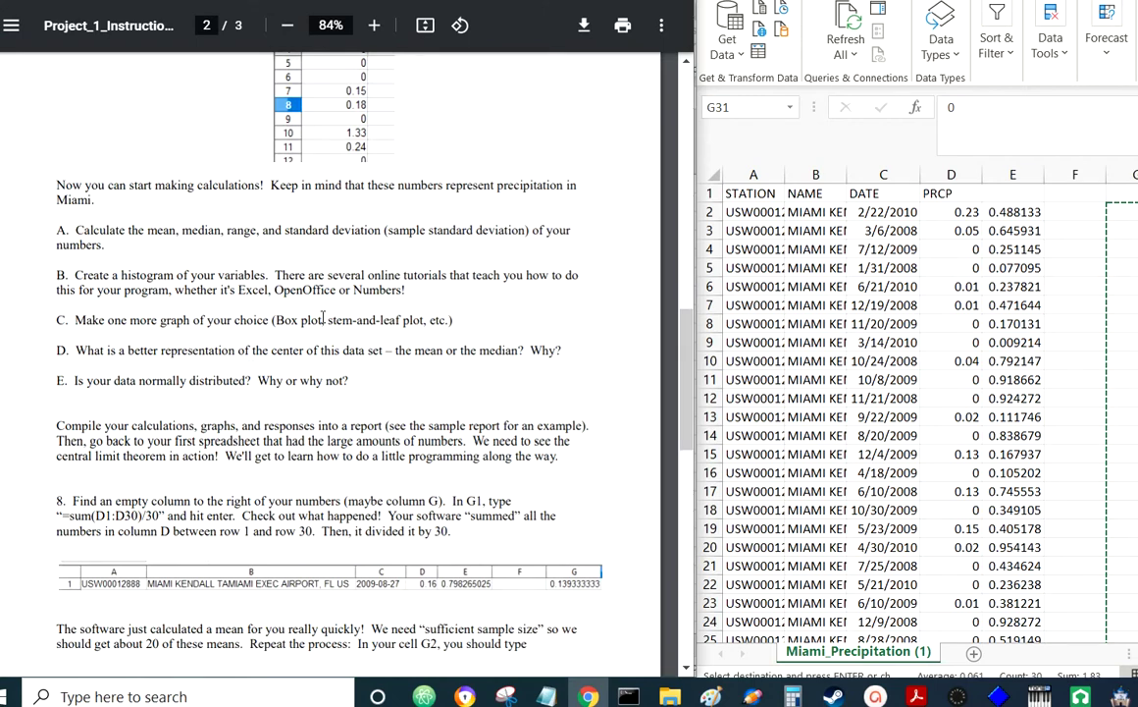
pyautogui.hotkey('ctrl', 'Tab')
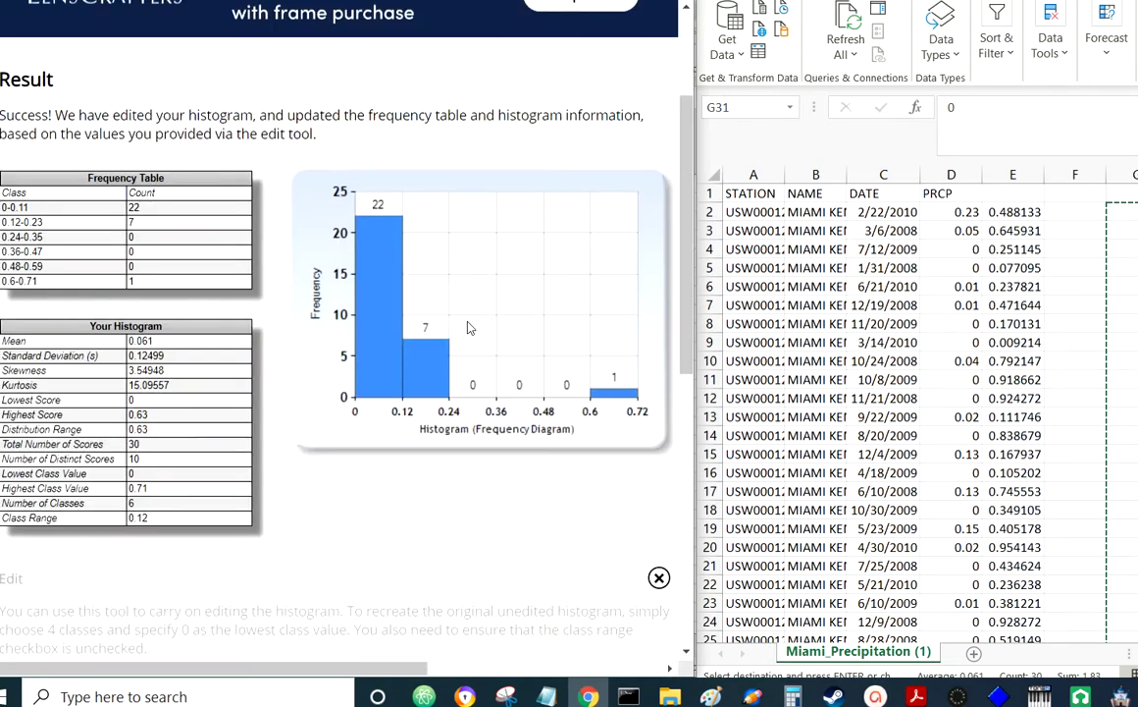
pyautogui.hotkey('ctrl', 'Tab')
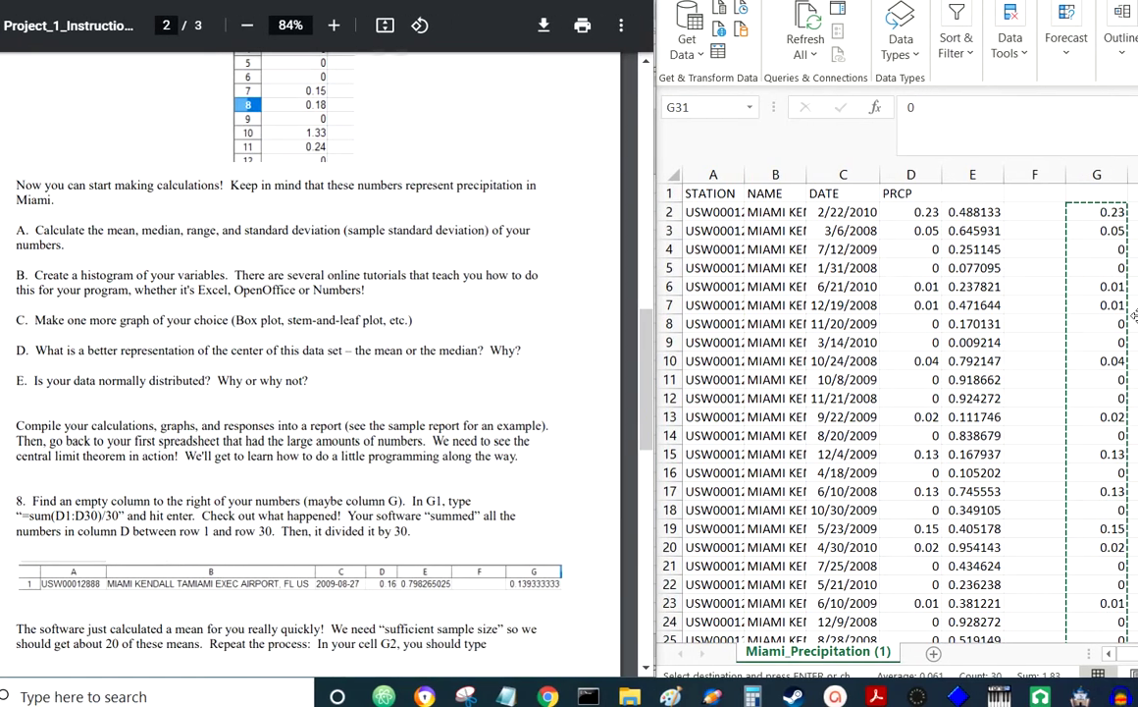
# - Try to paste all 20 sample-mean formulas from the project directions at once into H2, and clear the cell
pyautogui.scroll(-6, 493, 432)
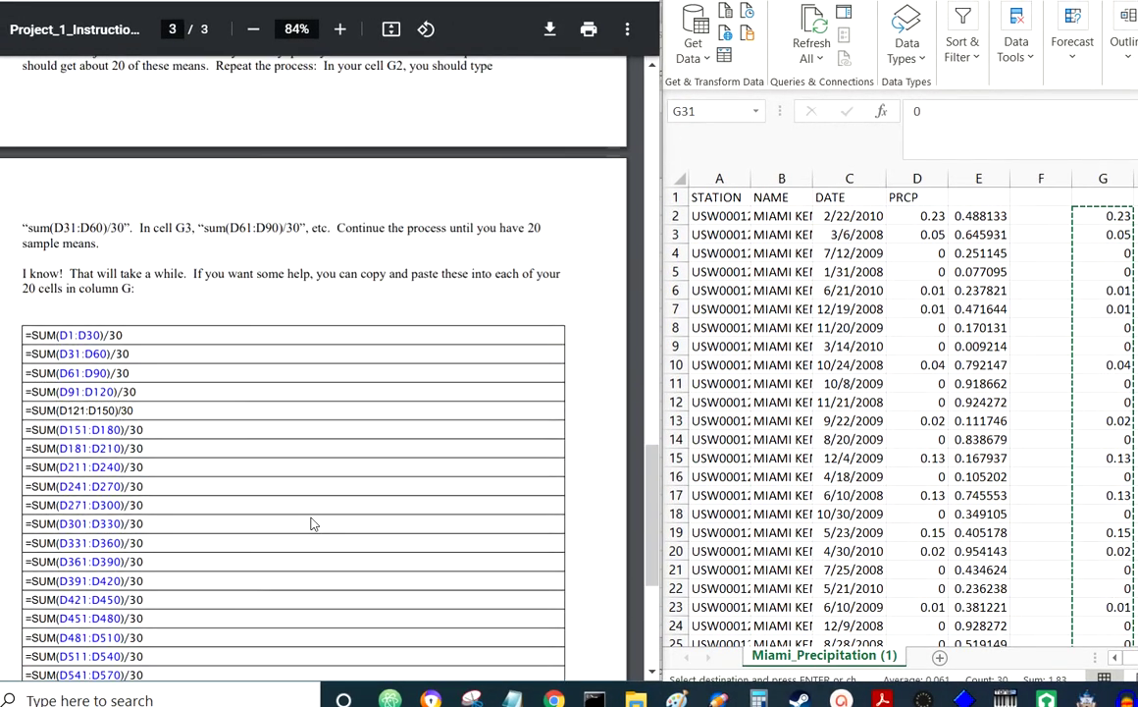
pyautogui.moveTo(25, 337); pyautogui.dragTo(165, 583)
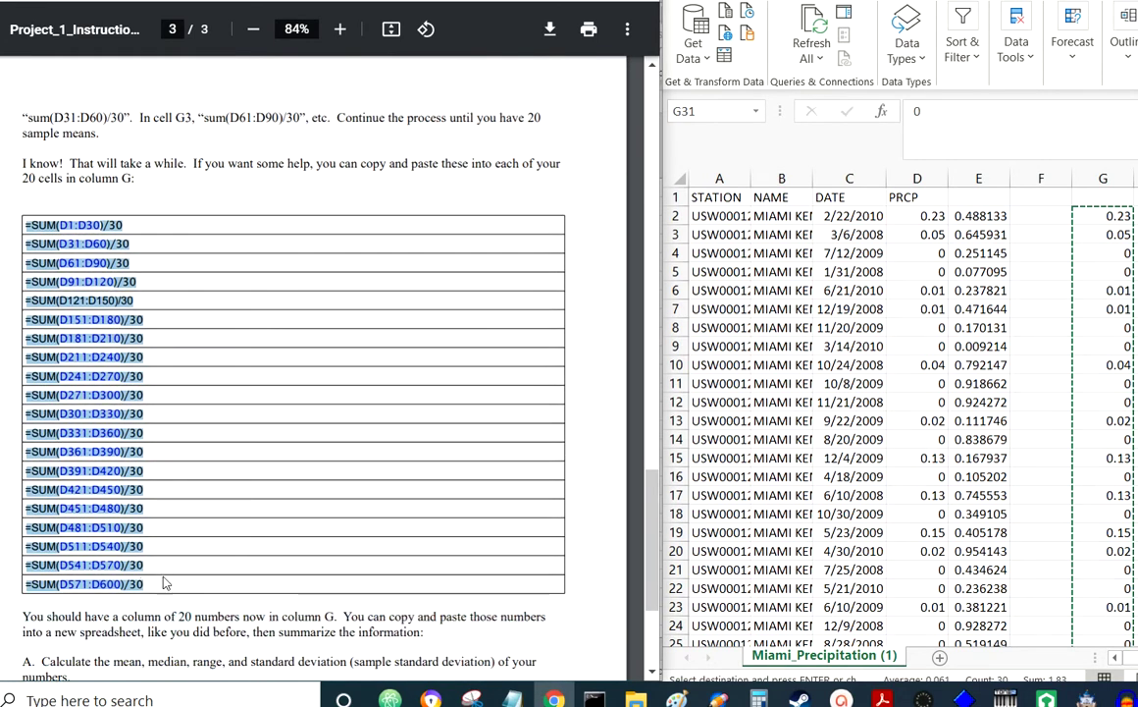
pyautogui.rightClick(108, 328)
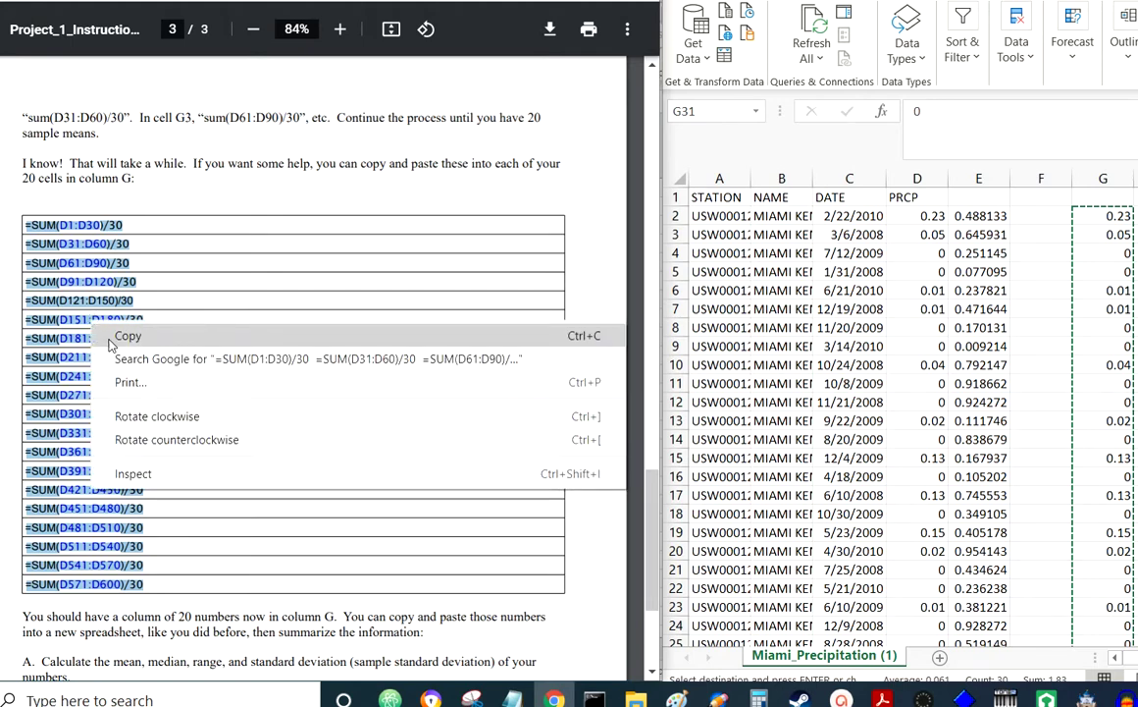
pyautogui.click(115, 337)
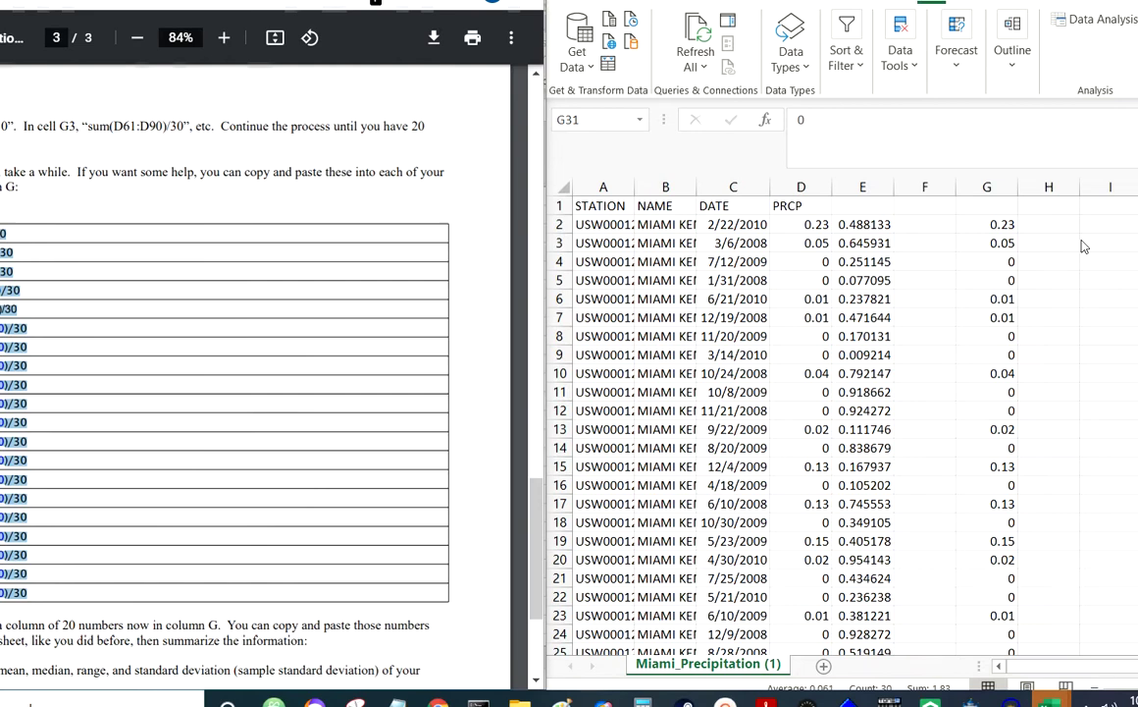
pyautogui.doubleClick(1053, 221)
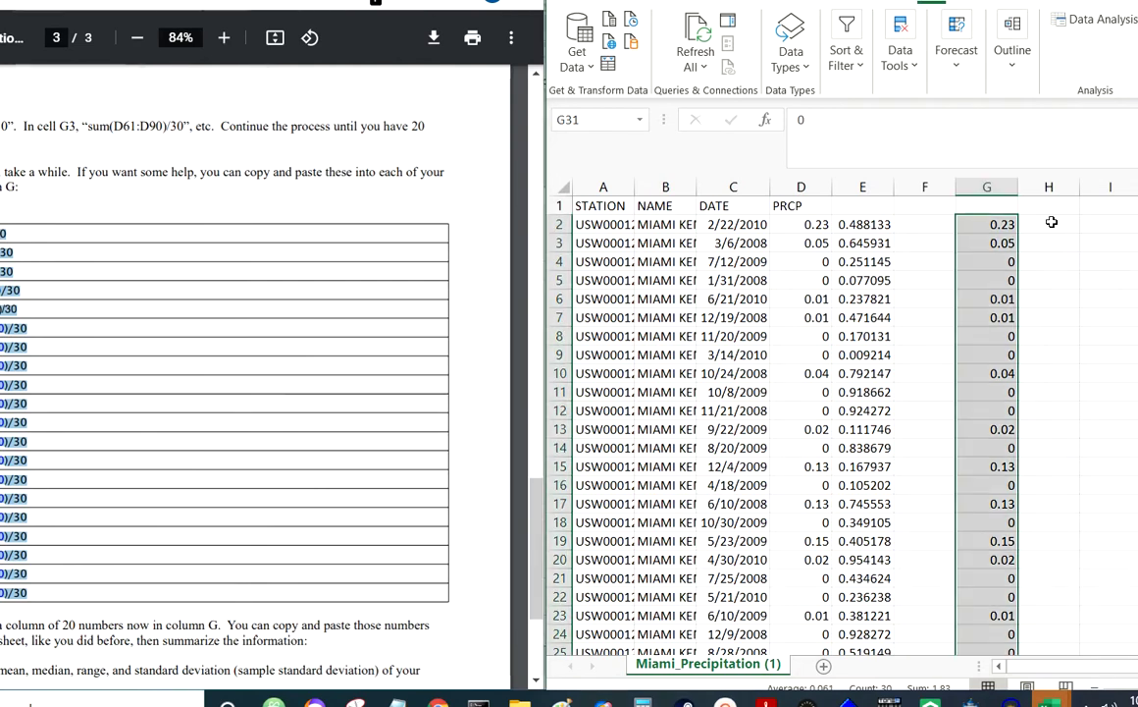
pyautogui.scroll(3, 1061, 224)
pyautogui.click(1058, 227)
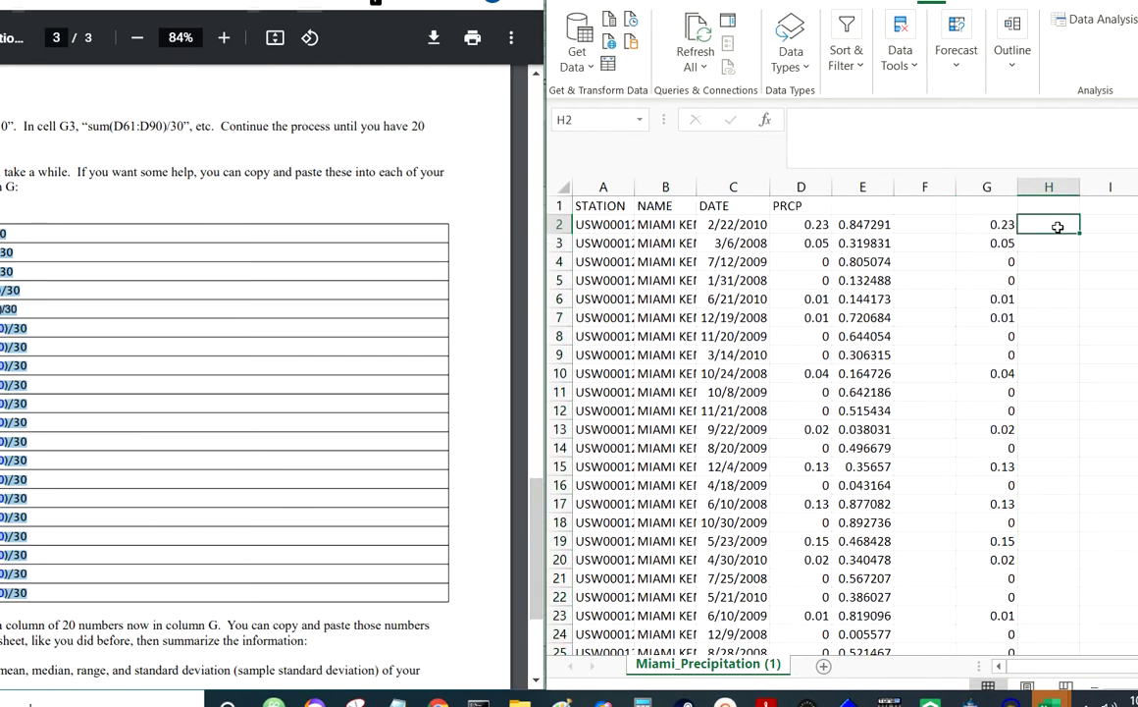
pyautogui.rightClick(1058, 227)
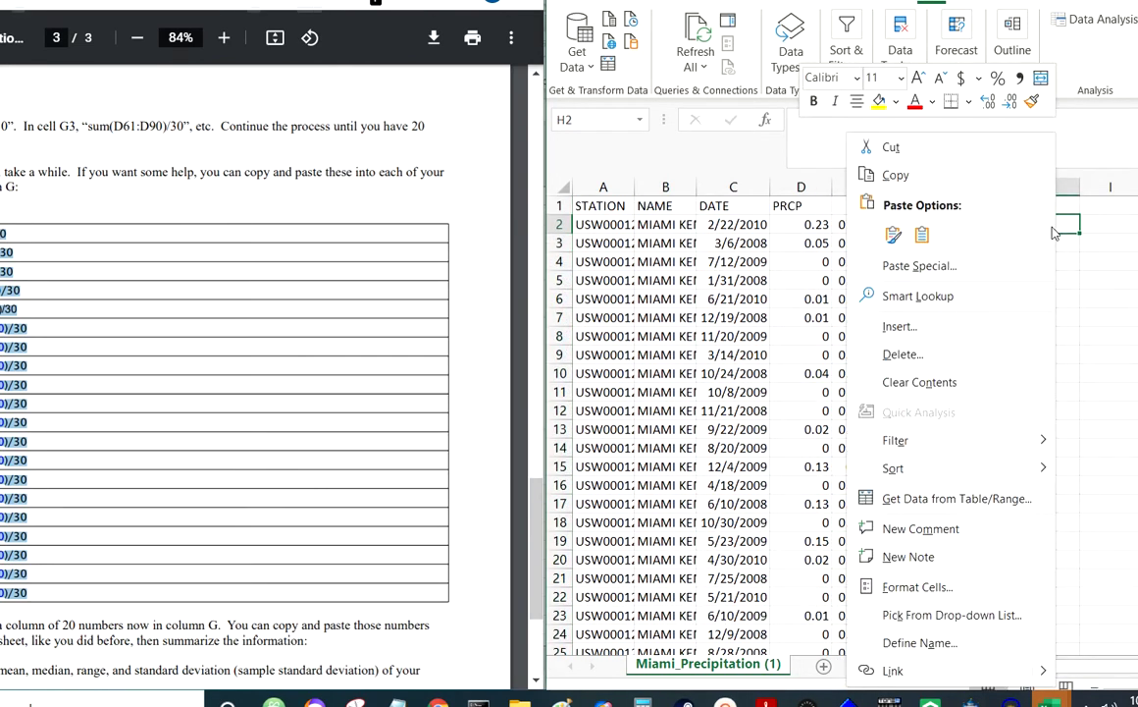
pyautogui.click(891, 236)
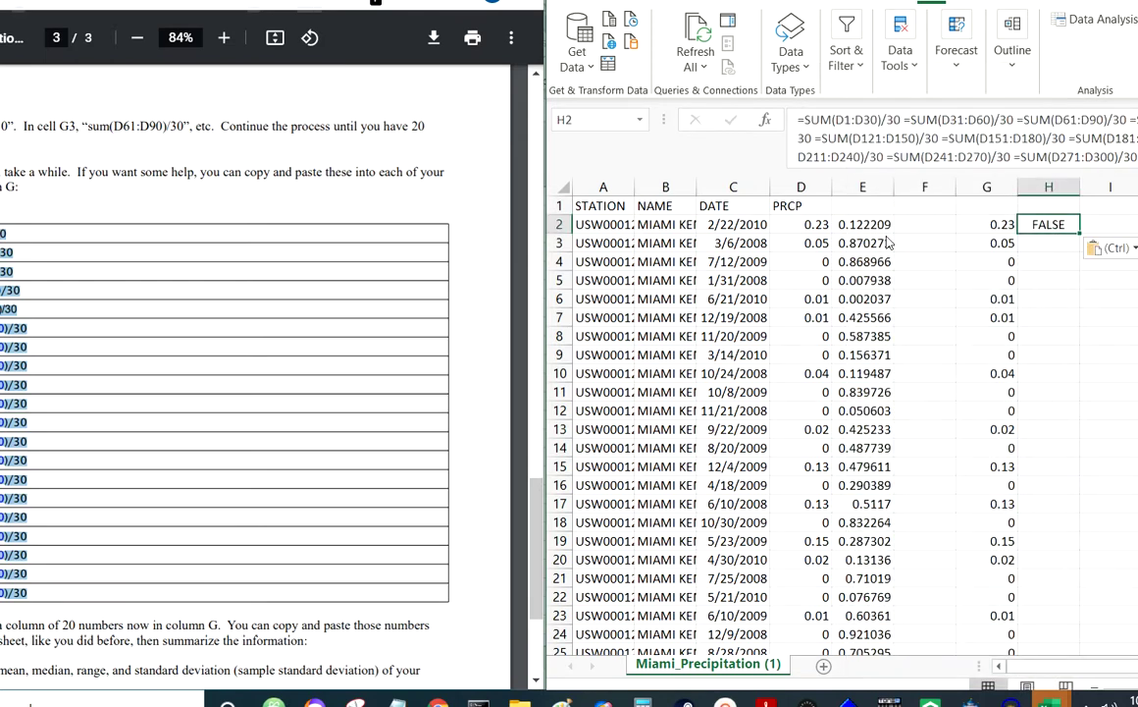
pyautogui.press('Delete')
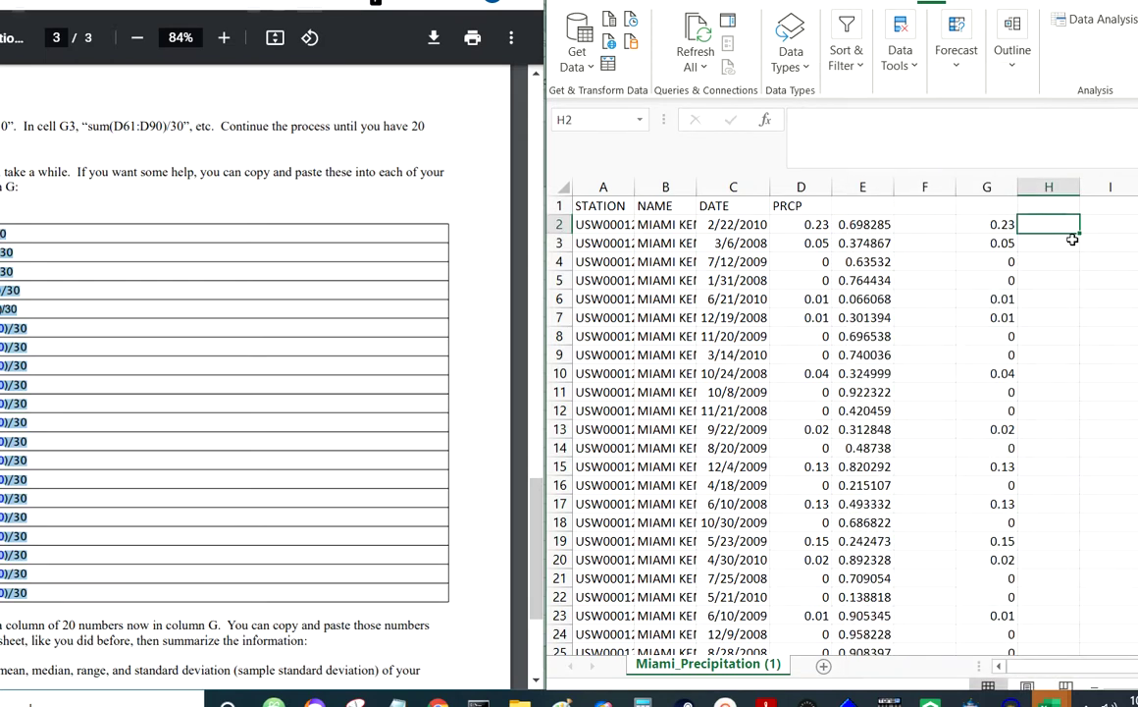
# - Copy the first two formulas from the directions into the sheet: =SUM(D1:D30)/30 in H2 and =SUM(D31:D60)/30 in H3
pyautogui.click(44, 258)
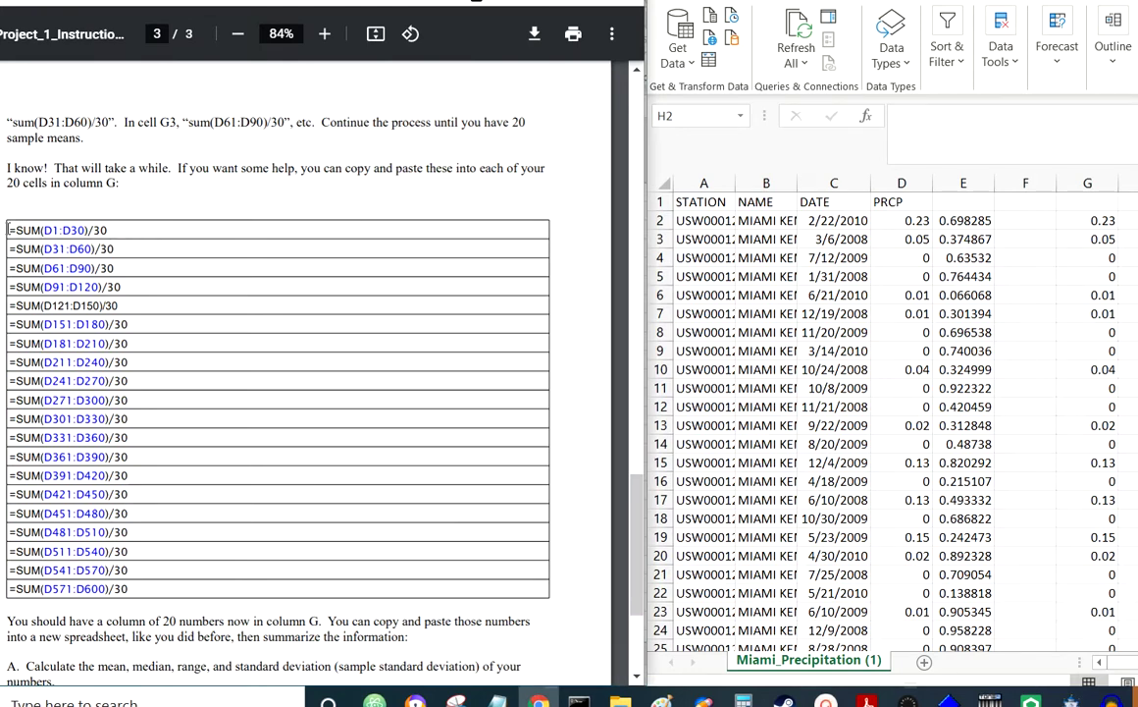
pyautogui.moveTo(12, 229); pyautogui.dragTo(167, 226)
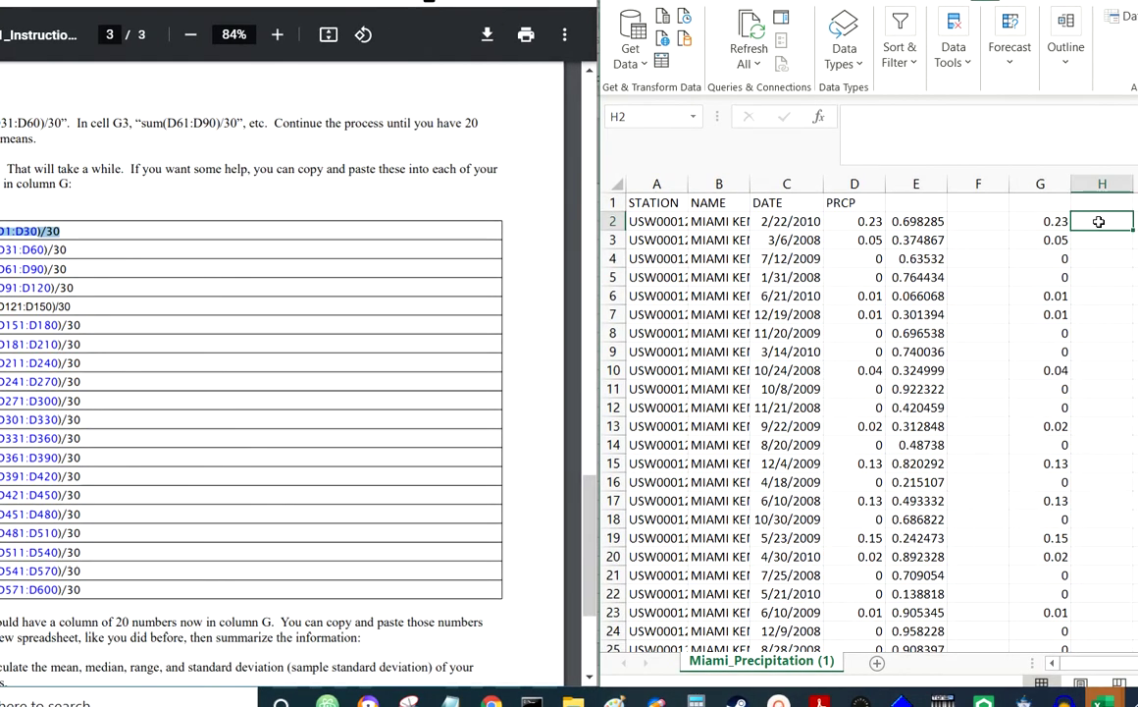
pyautogui.click(1136, 221)
pyautogui.hotkey('ctrl', 'v')
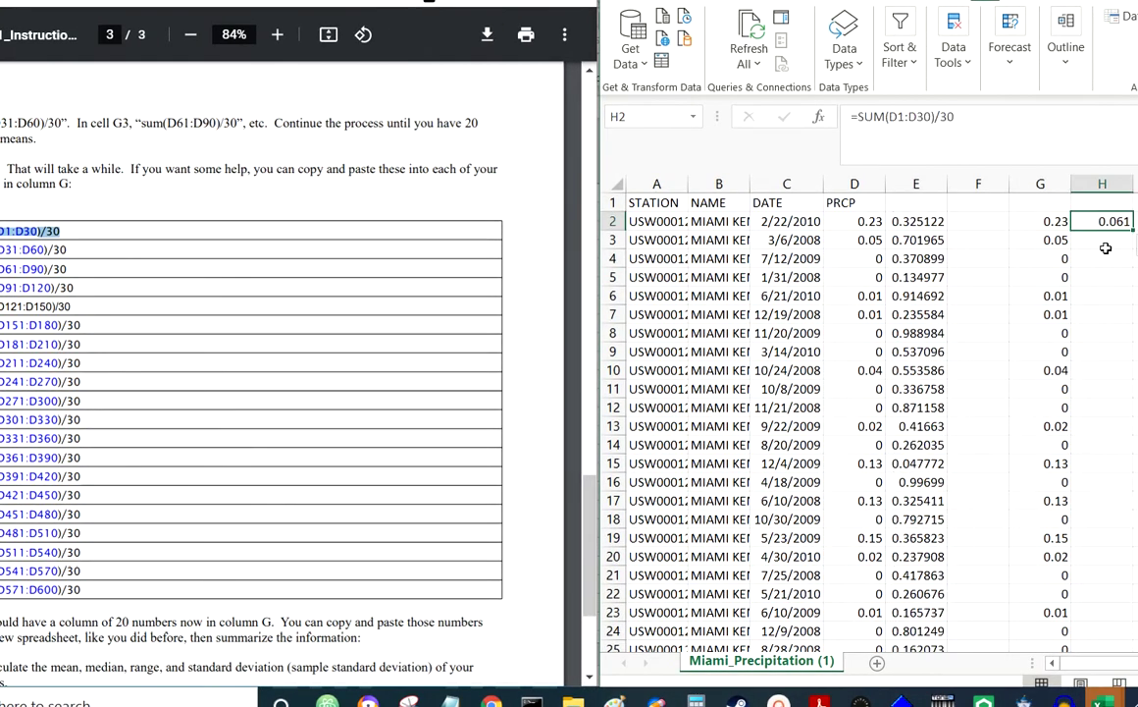
pyautogui.click(22, 258)
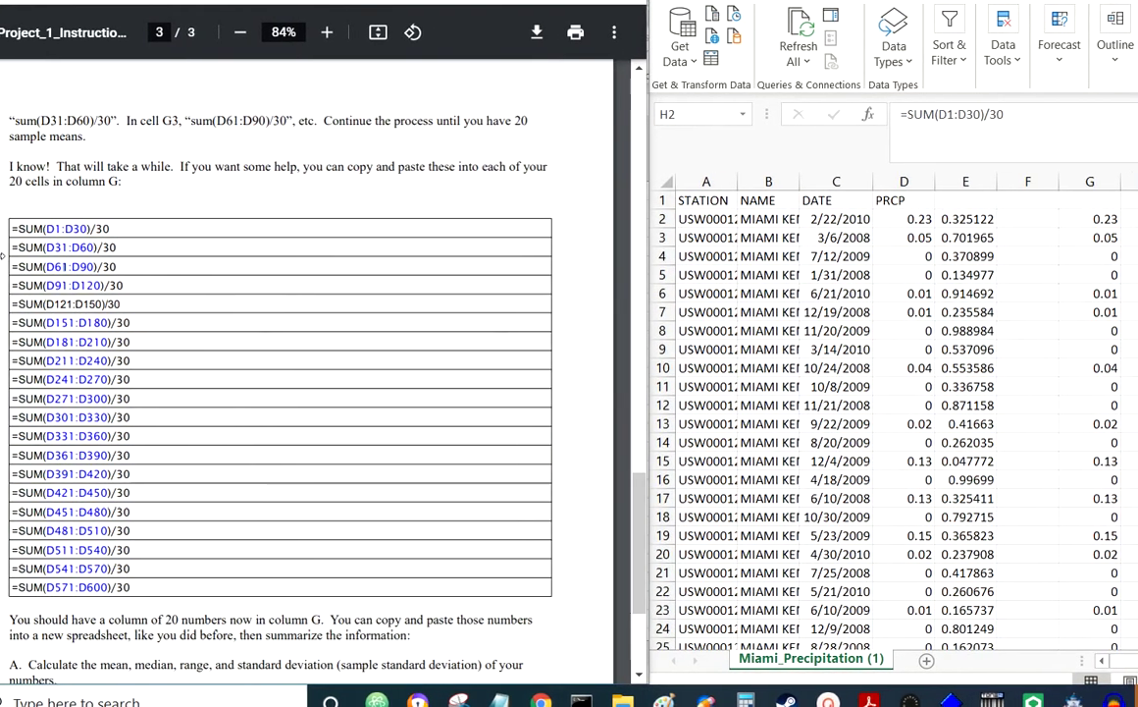
pyautogui.moveTo(11, 248); pyautogui.dragTo(114, 248)
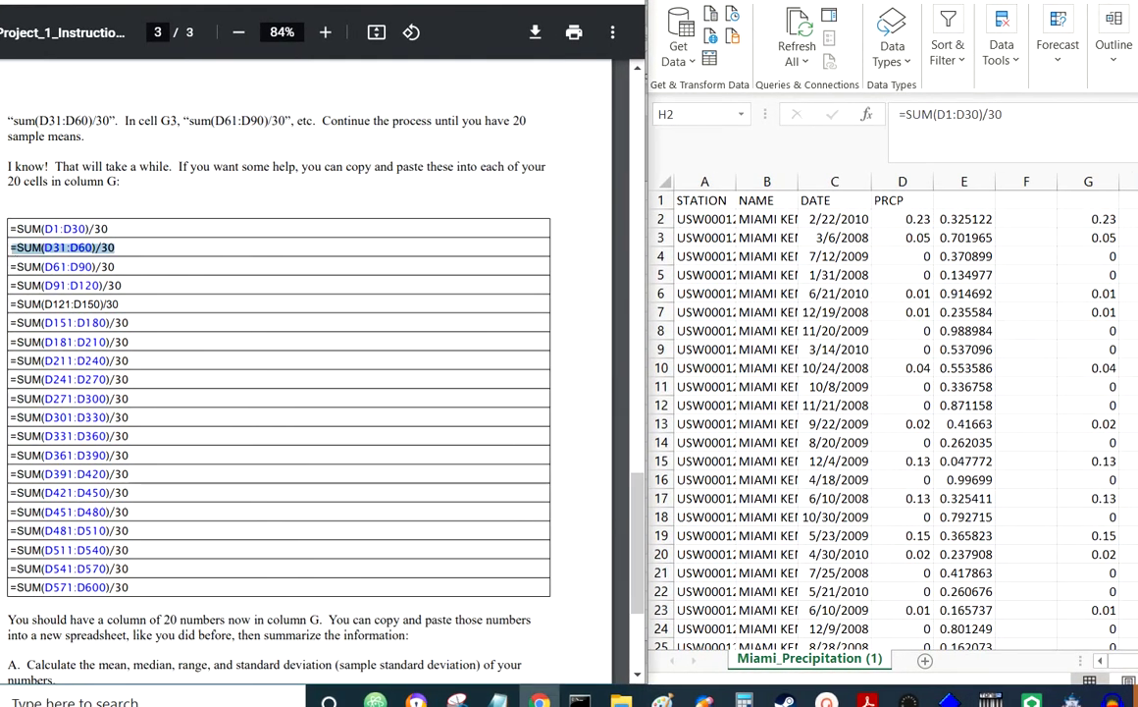
pyautogui.click(1137, 239)
pyautogui.hotkey('ctrl', 'v')
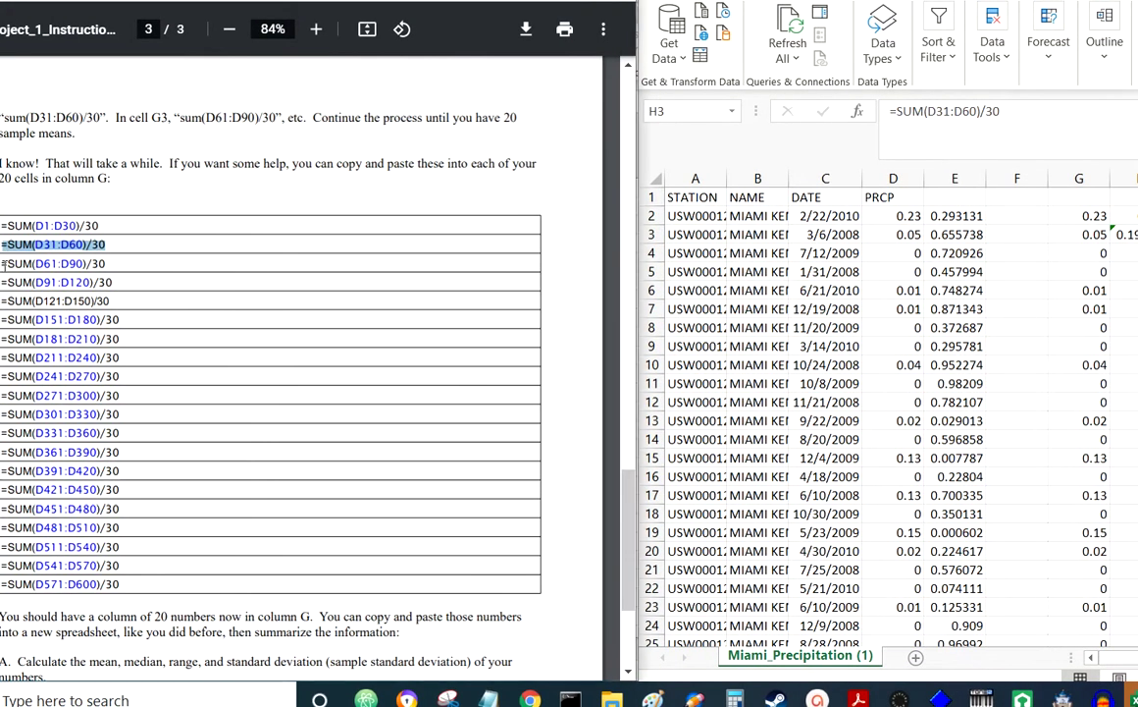
# - Copy the formula =SUM(D61:D90)/30 from the directions into H4, undoing the mistaken paste over H3
pyautogui.moveTo(3, 263); pyautogui.dragTo(106, 263)
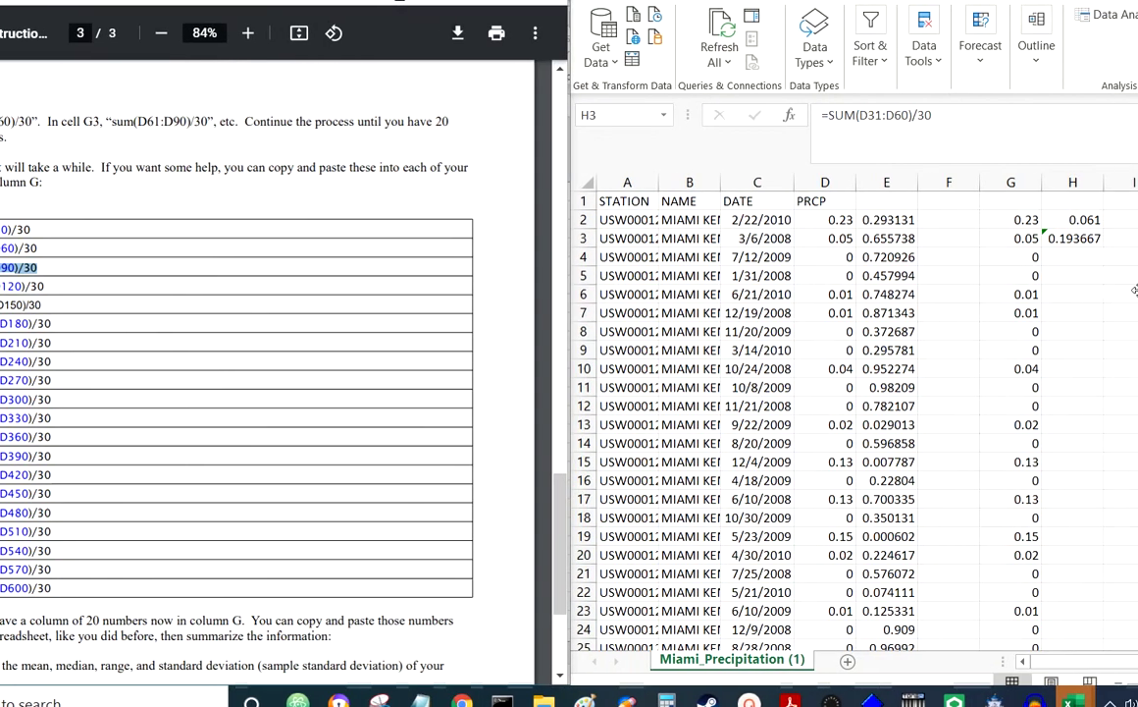
pyautogui.click(1136, 252)
pyautogui.hotkey('ctrl', 'v')
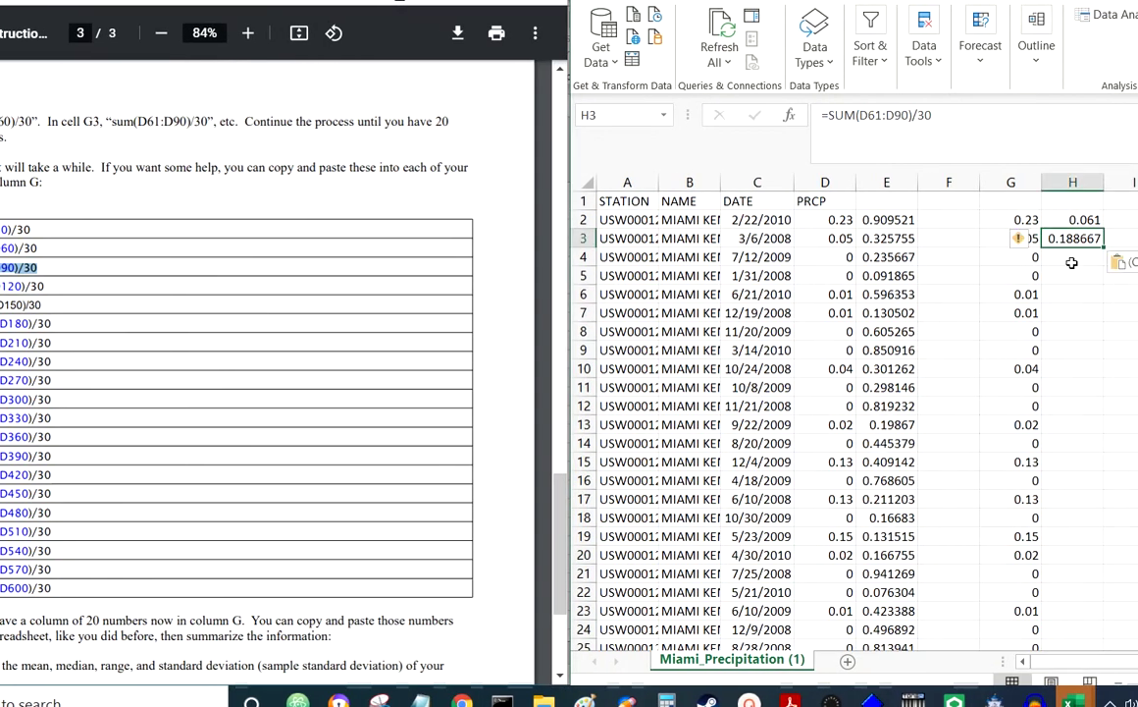
pyautogui.hotkey('ctrl', 'z')
pyautogui.click(1135, 256)
pyautogui.hotkey('ctrl', 'v')
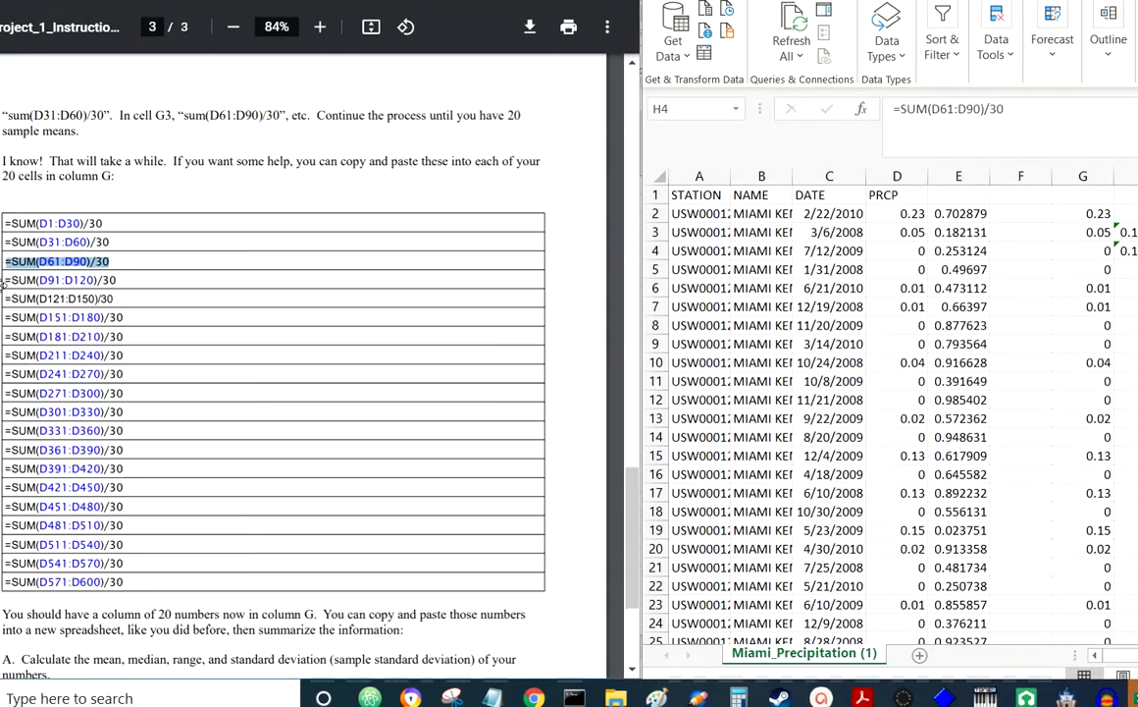
# - Copy the formula =SUM(D91:D120)/30 from the directions into H5
pyautogui.moveTo(45, 286); pyautogui.dragTo(41, 285)
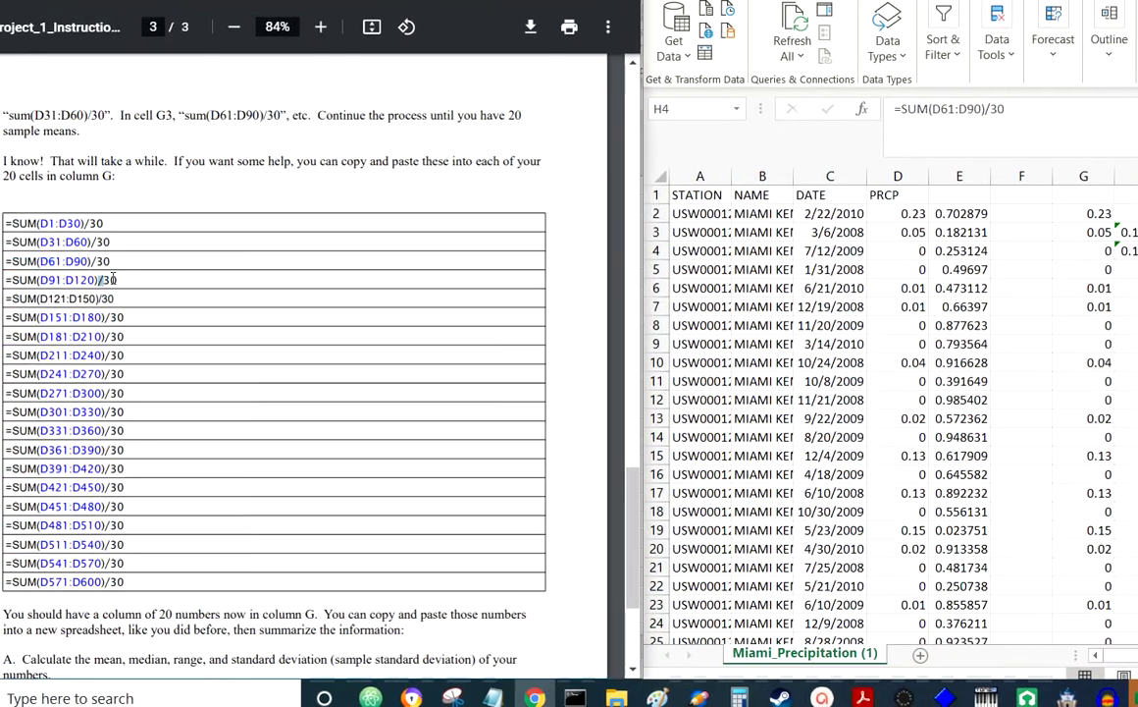
pyautogui.moveTo(114, 278); pyautogui.dragTo(429, 268)
pyautogui.hotkey('ctrl', 'c')
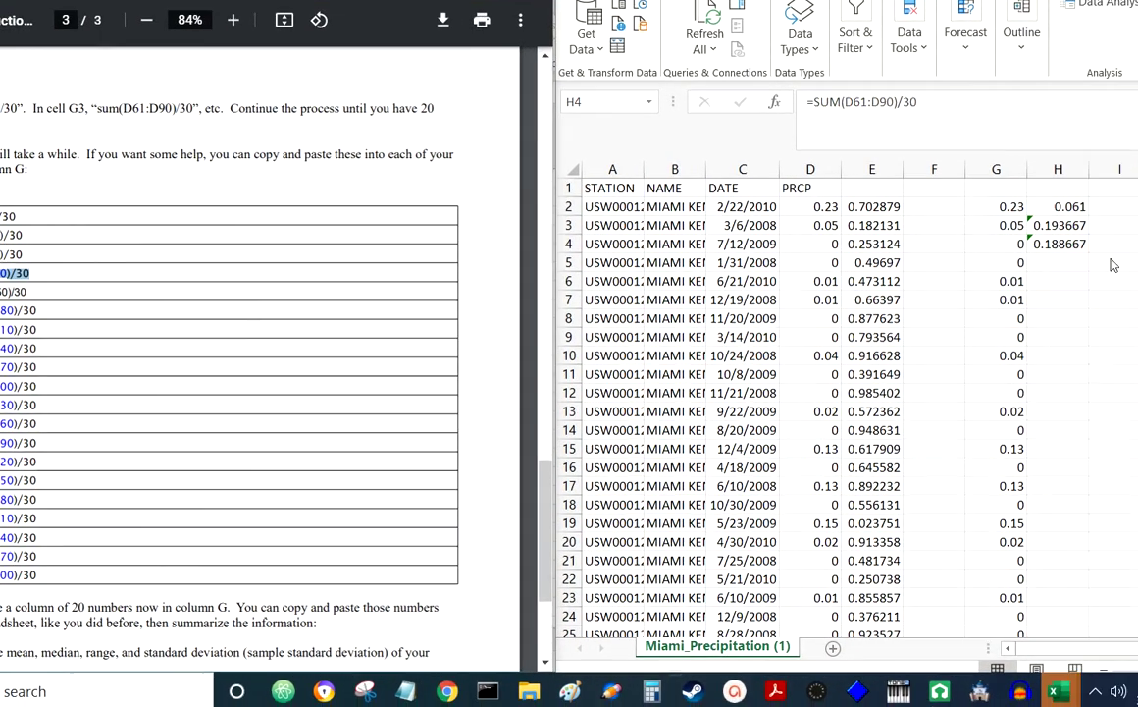
pyautogui.click(1074, 262)
pyautogui.hotkey('ctrl', 'v')
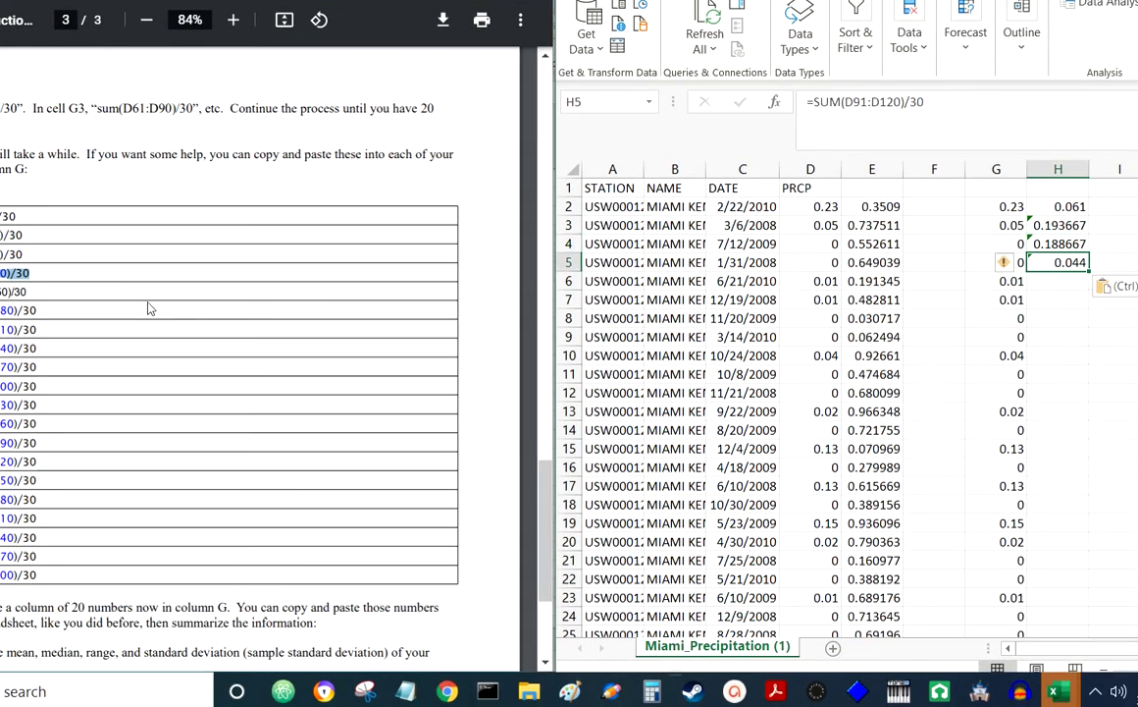
# - Move the spreadsheet window closer to the directions and copy the formula =SUM(D121:D150)/30 into H6
pyautogui.moveTo(912, 2); pyautogui.dragTo(769, 0)
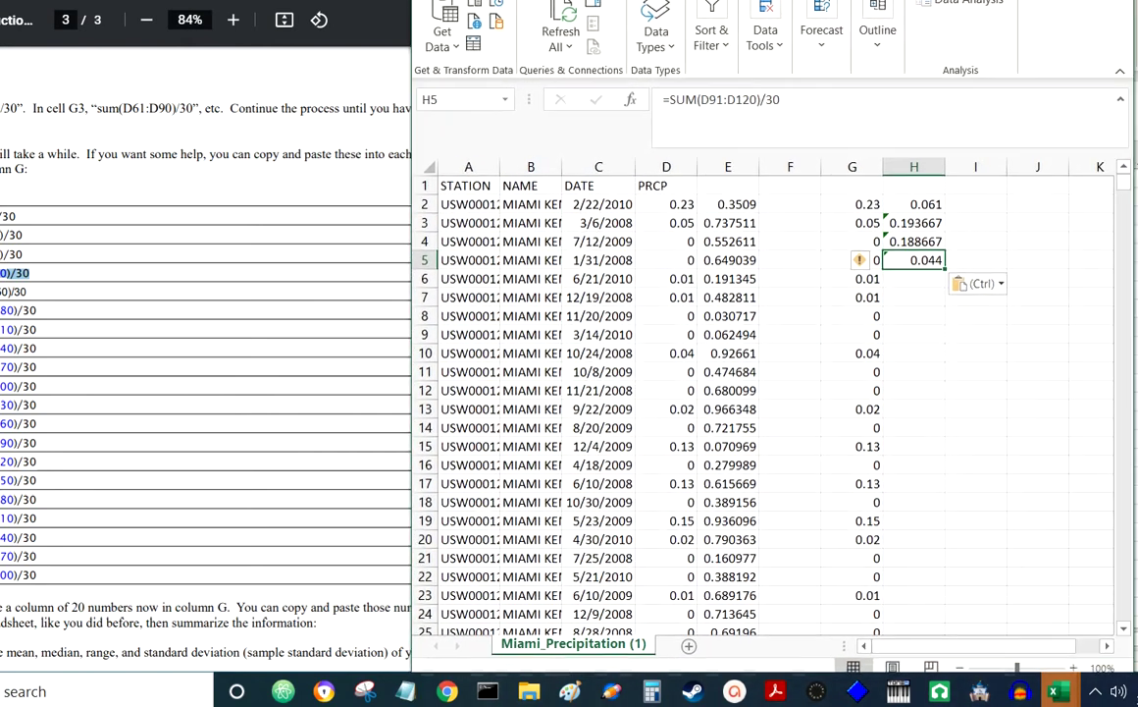
pyautogui.click(302, 6)
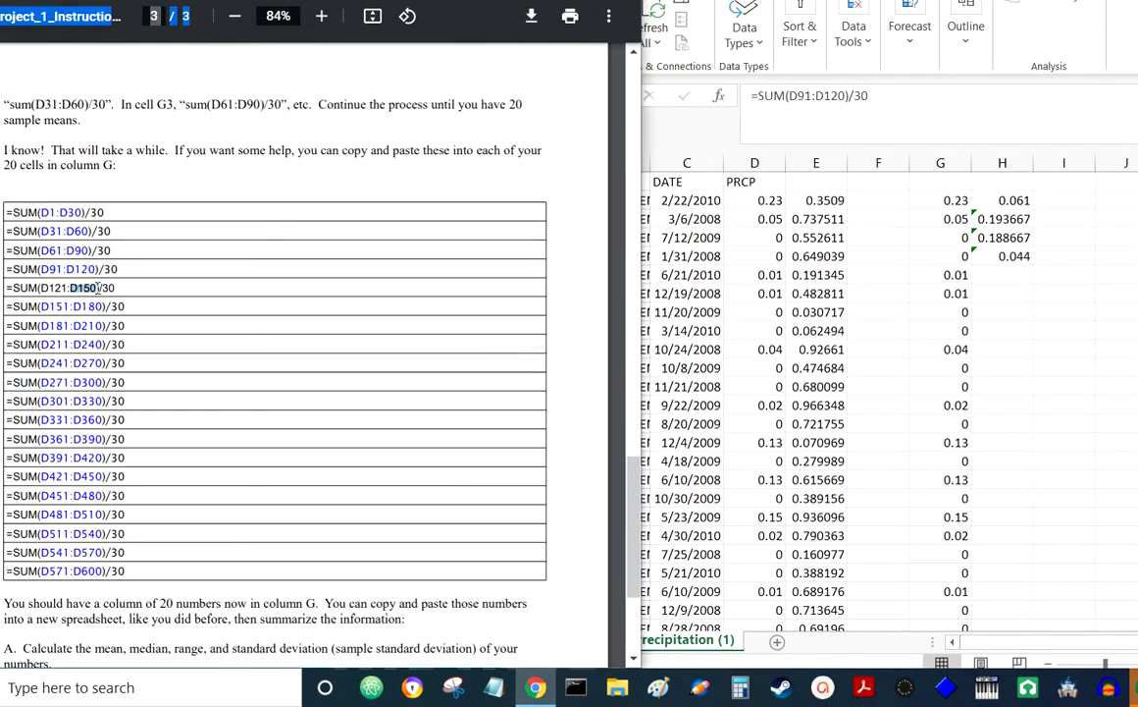
pyautogui.moveTo(125, 288); pyautogui.dragTo(6, 287)
pyautogui.hotkey('ctrl', 'c')
pyautogui.click(997, 277)
pyautogui.hotkey('ctrl', 'v')
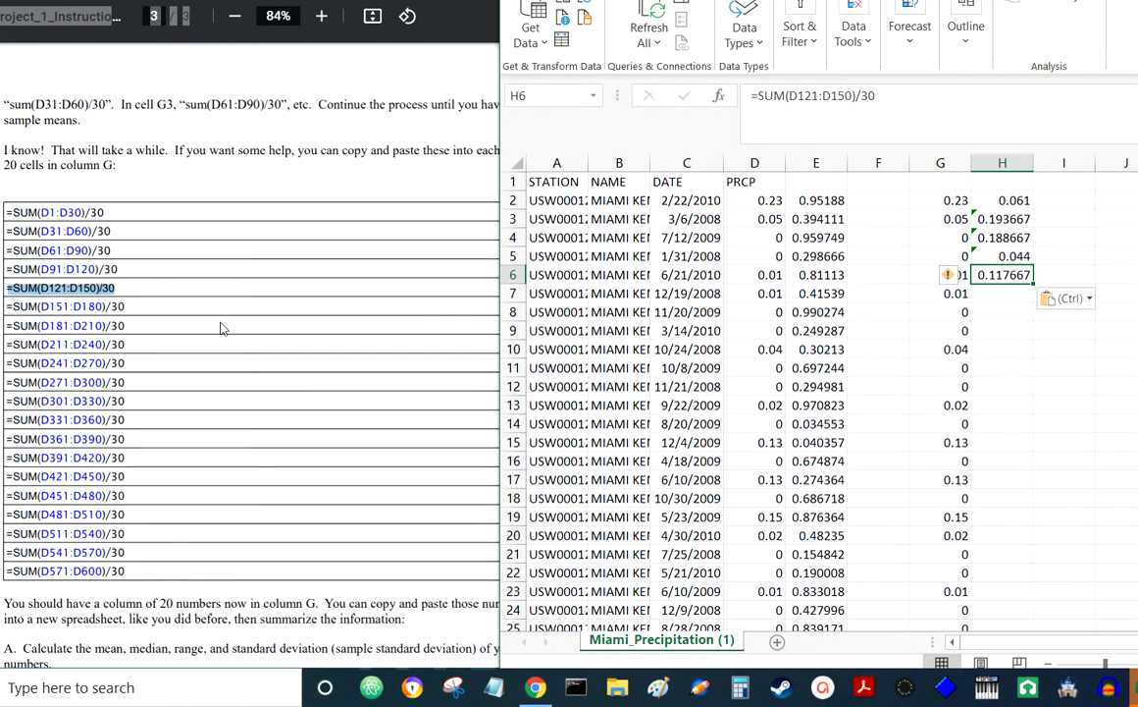
# - Copy the formula =SUM(D151:D180)/30 from the directions into H7
pyautogui.click(157, 293)
pyautogui.tripleClick(117, 307)
pyautogui.hotkey('ctrl', 'c')
pyautogui.click(997, 293)
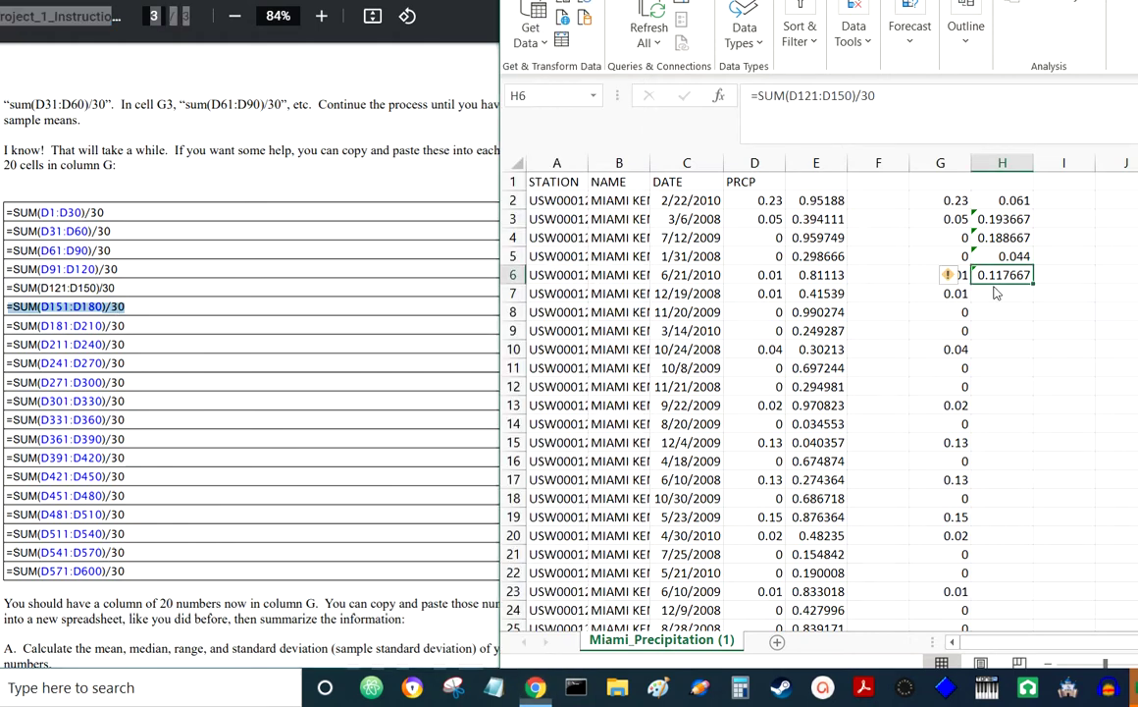
pyautogui.hotkey('ctrl', 'v')
# - Copy the formula =SUM(D181:D210)/30 from the directions into H8
pyautogui.click(115, 324)
pyautogui.tripleClick(113, 325)
pyautogui.hotkey('ctrl', 'c')
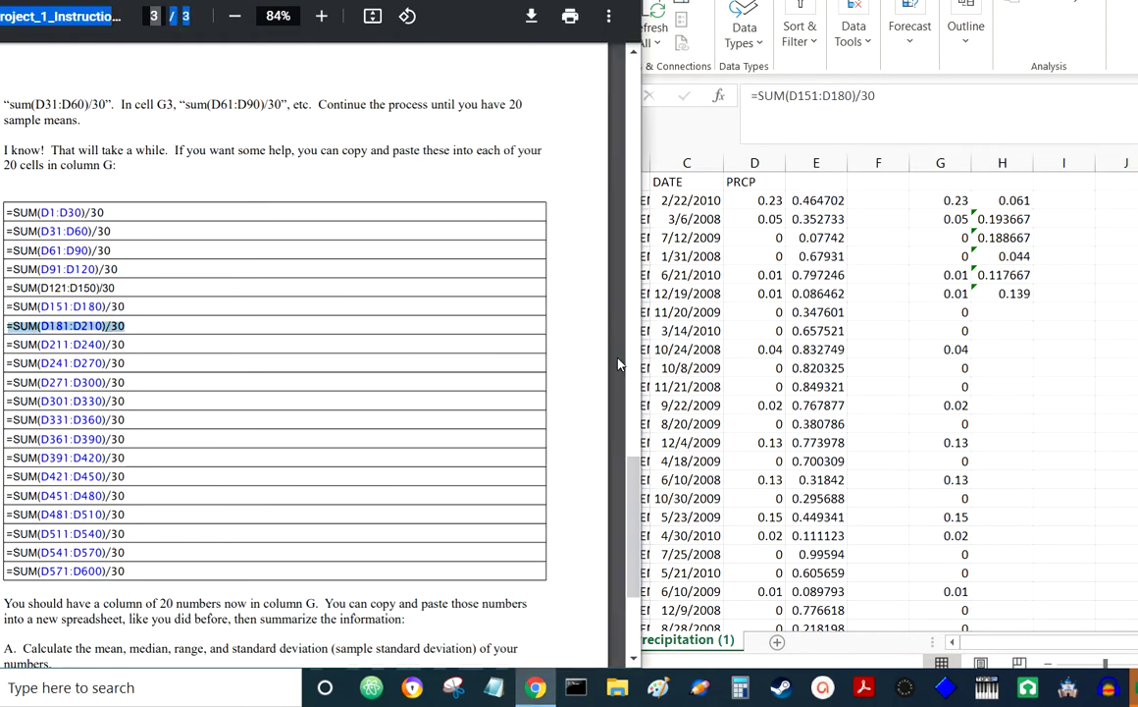
pyautogui.doubleClick(987, 296)
pyautogui.click(1001, 329)
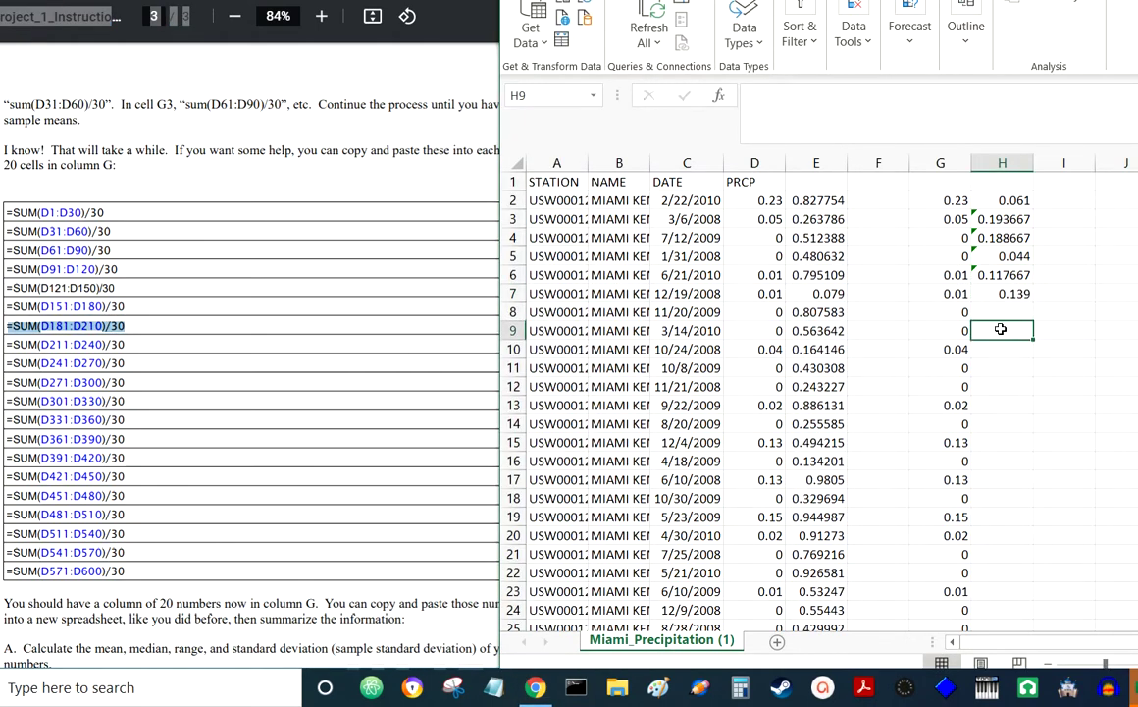
pyautogui.click(1002, 312)
pyautogui.click(1008, 295)
pyautogui.click(1005, 313)
pyautogui.hotkey('ctrl', 'v')
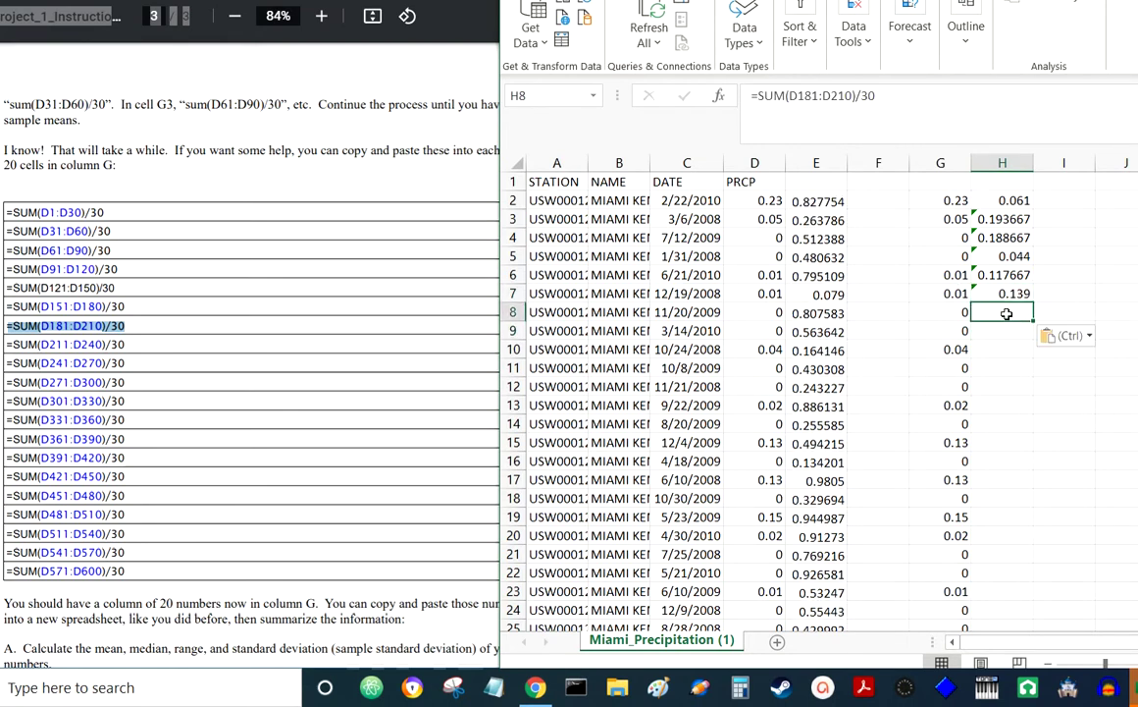
# - Copy the next two formulas from the directions: =SUM(D211:D240)/30 into H9 and =SUM(D241:D270)/30 into H10
pyautogui.tripleClick(83, 343)
pyautogui.hotkey('ctrl', 'c')
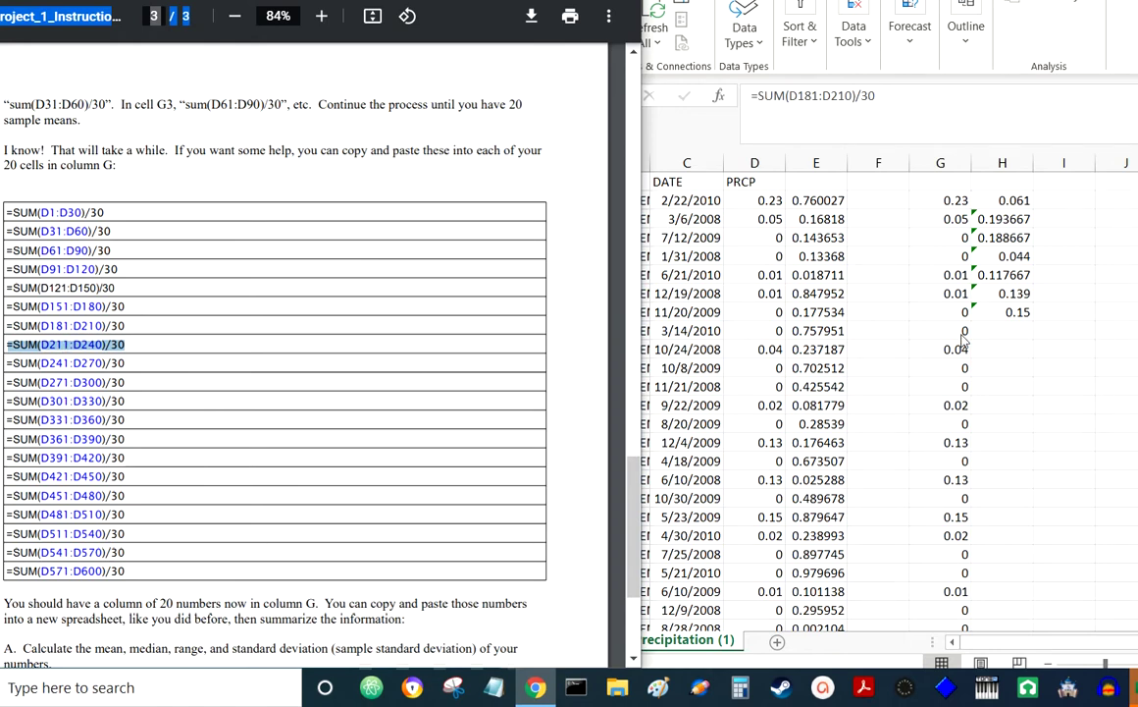
pyautogui.click(996, 331)
pyautogui.hotkey('ctrl', 'v')
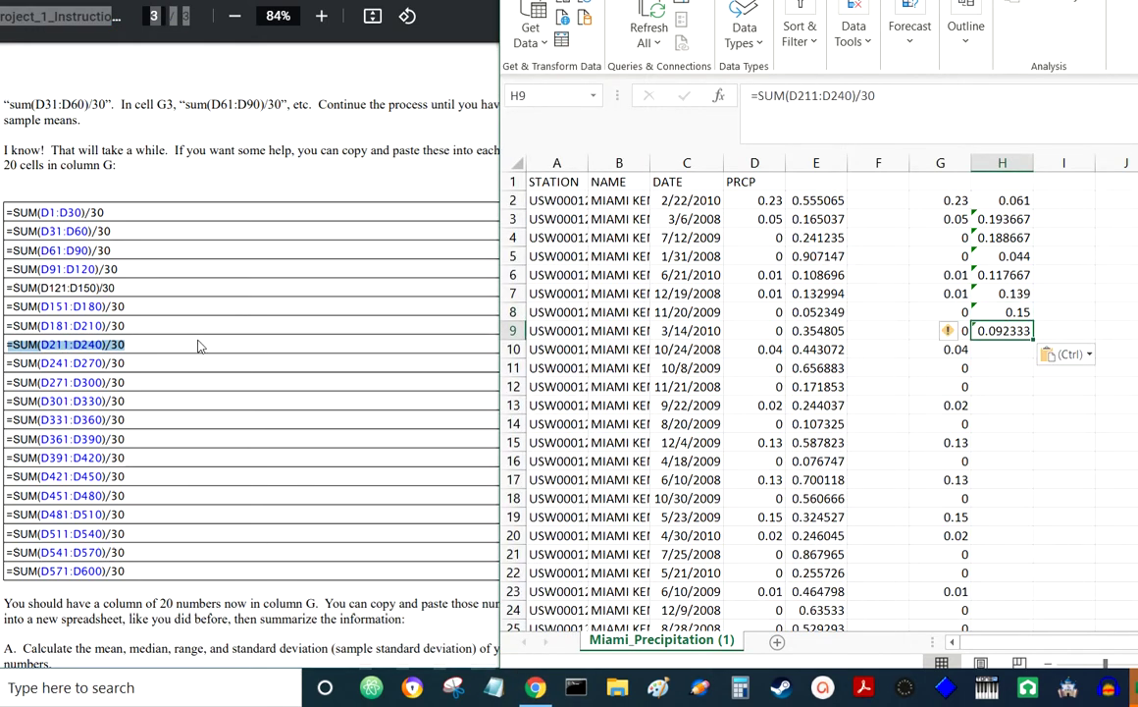
pyautogui.tripleClick(74, 365)
pyautogui.hotkey('ctrl', 'c')
pyautogui.click(999, 353)
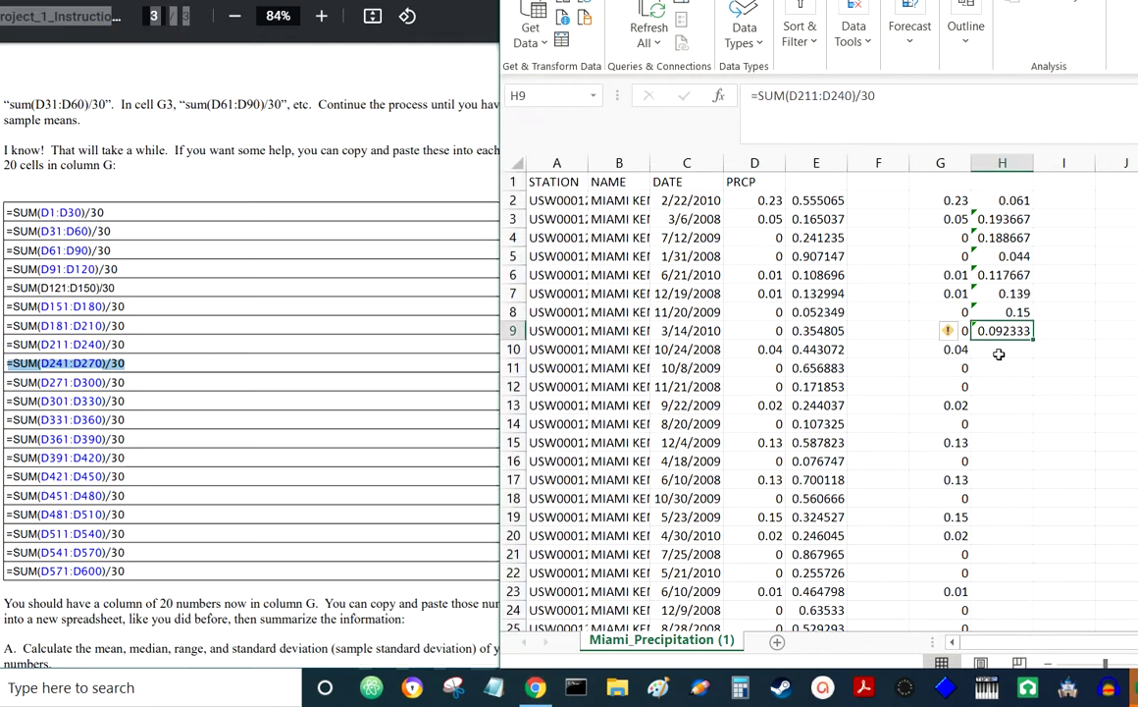
pyautogui.hotkey('ctrl', 'v')
# - Copy the formulas =SUM(D271:D300)/30 and =SUM(D301:D330)/30 from the directions into H11 and H12
pyautogui.click(103, 389)
pyautogui.tripleClick(104, 390)
pyautogui.hotkey('ctrl', 'c')
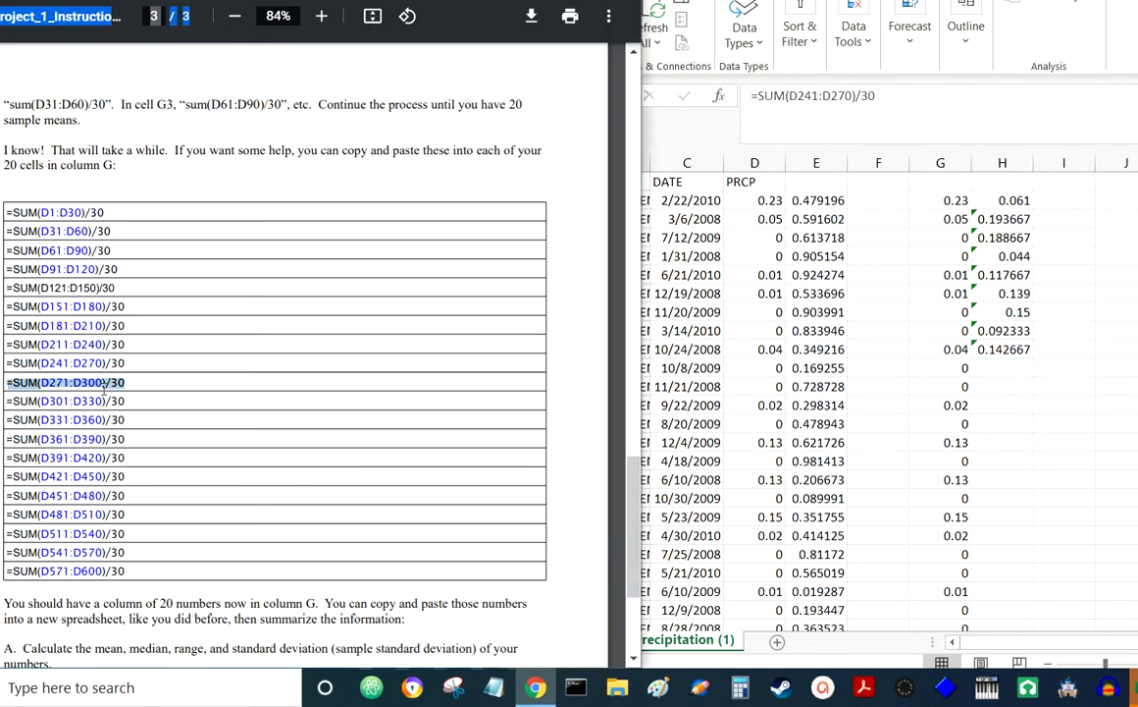
pyautogui.click(1016, 391)
pyautogui.hotkey('ctrl', 'v')
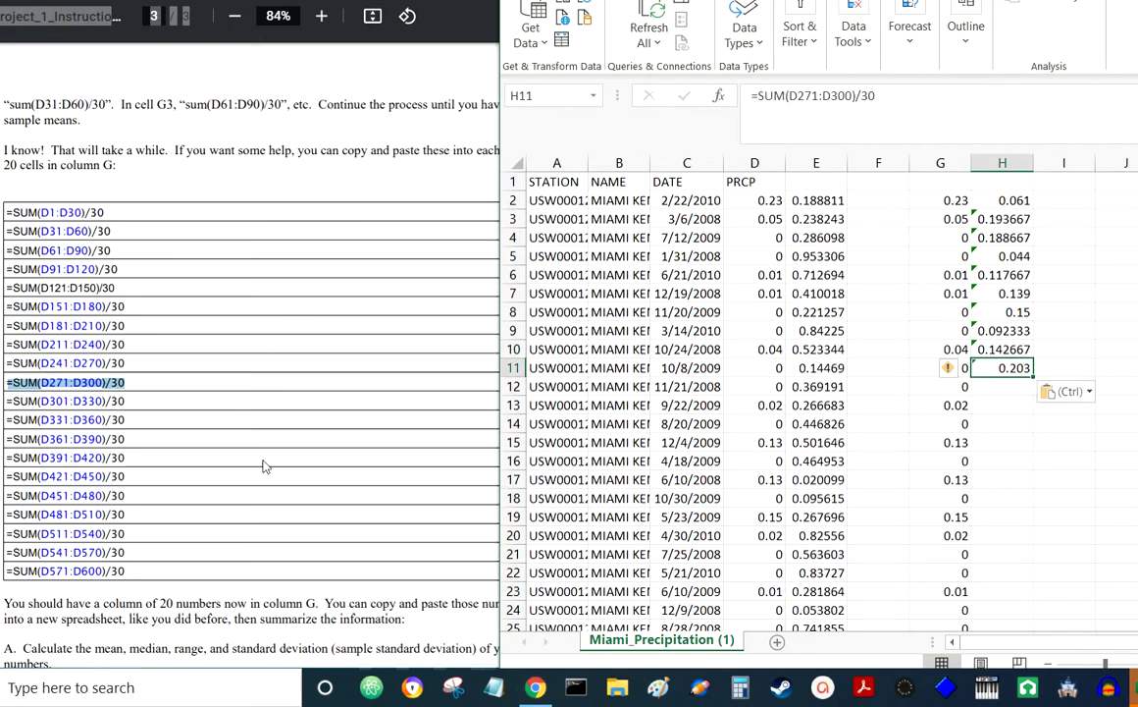
pyautogui.tripleClick(352, 409)
pyautogui.hotkey('ctrl', 'c')
pyautogui.click(987, 393)
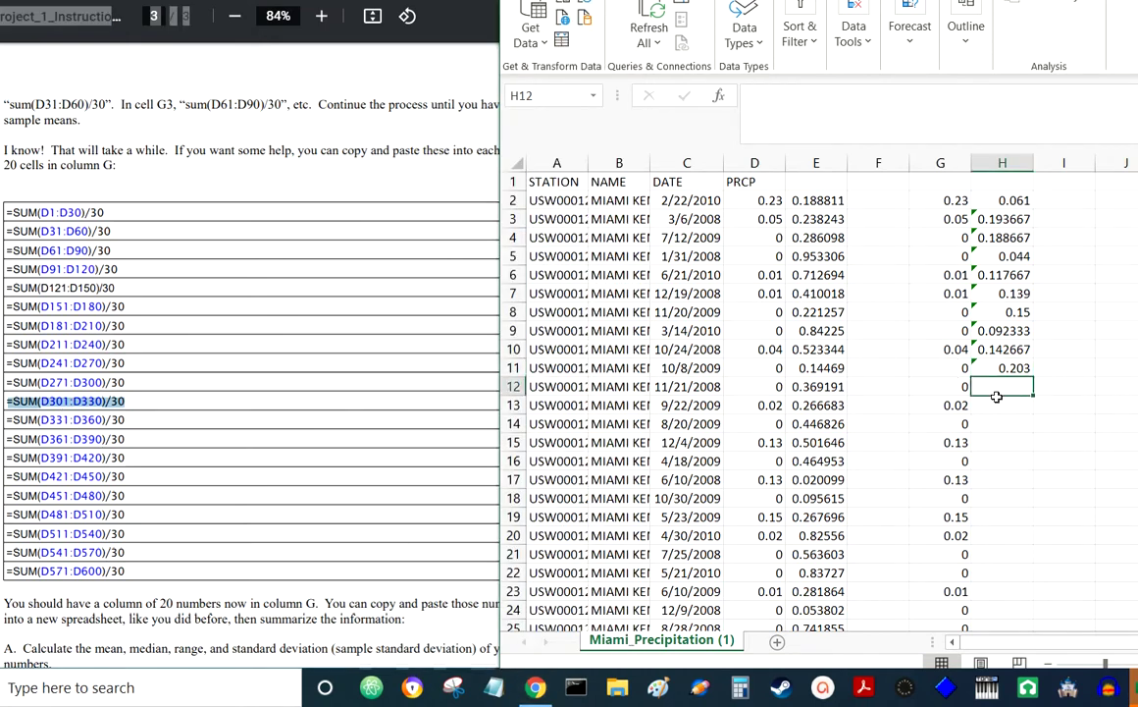
pyautogui.hotkey('ctrl', 'v')
# - Copy the formulas =SUM(D331:D360)/30 and =SUM(D361:D390)/30 from the directions into H13 and H14
pyautogui.tripleClick(99, 422)
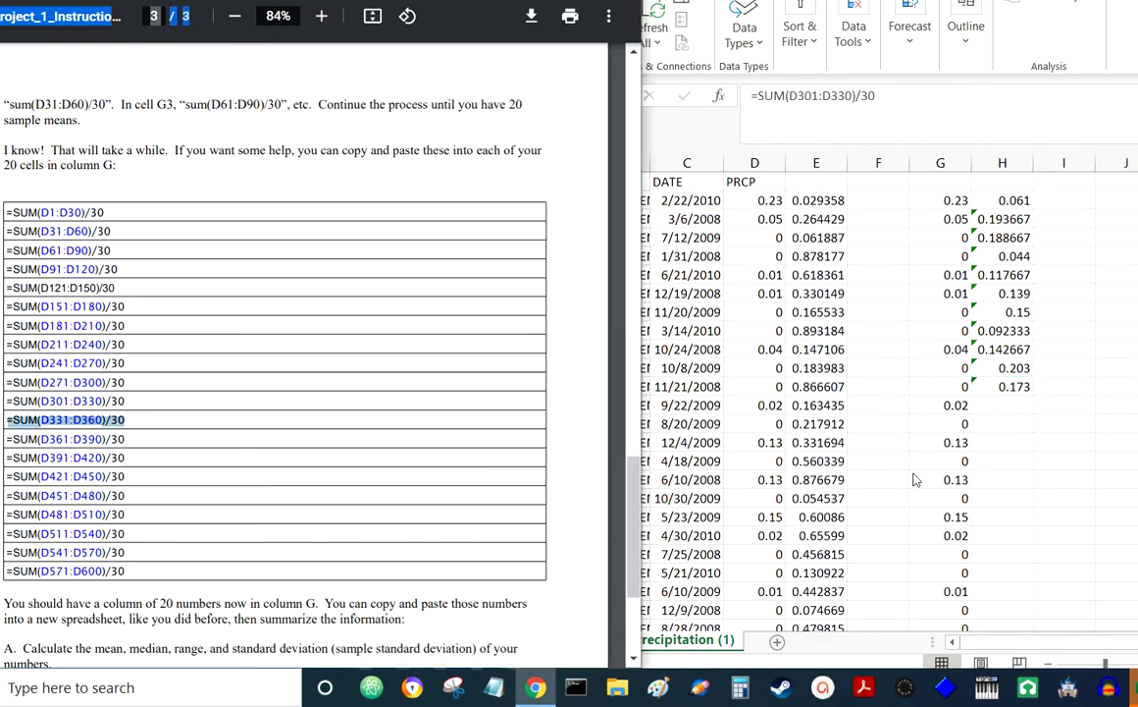
pyautogui.click(1001, 403)
pyautogui.write('=SUM(D331:D360)/30')
pyautogui.tripleClick(26, 437)
pyautogui.hotkey('ctrl', 'c')
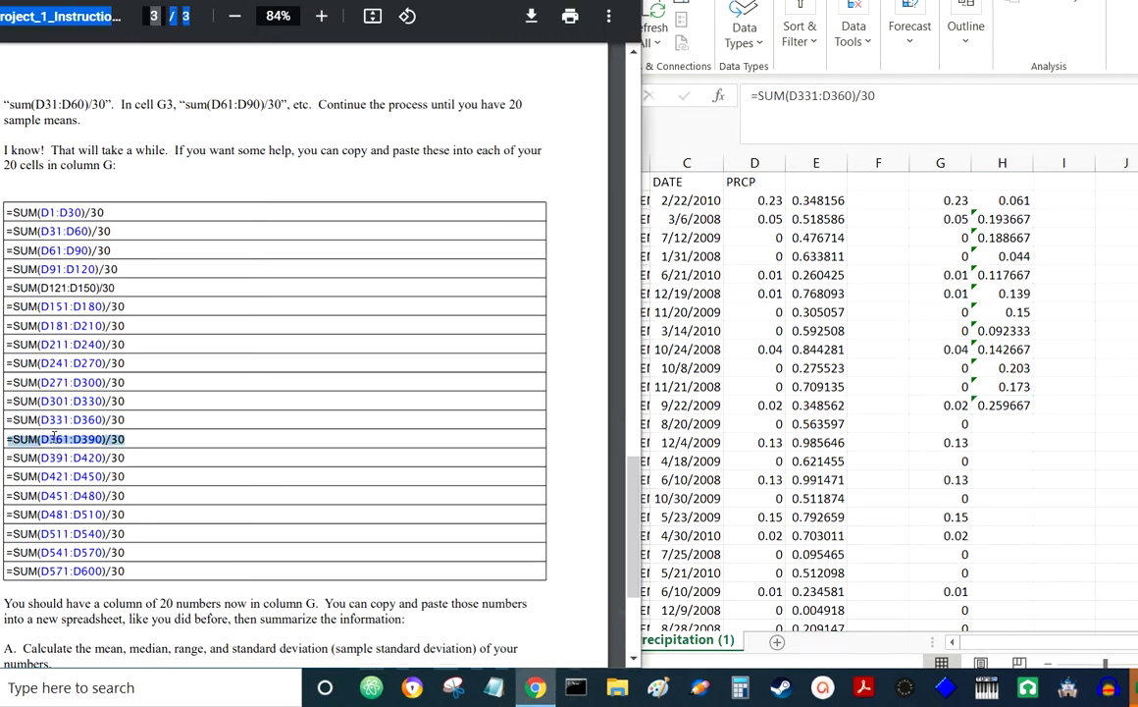
pyautogui.click(1006, 425)
pyautogui.hotkey('ctrl', 'v')
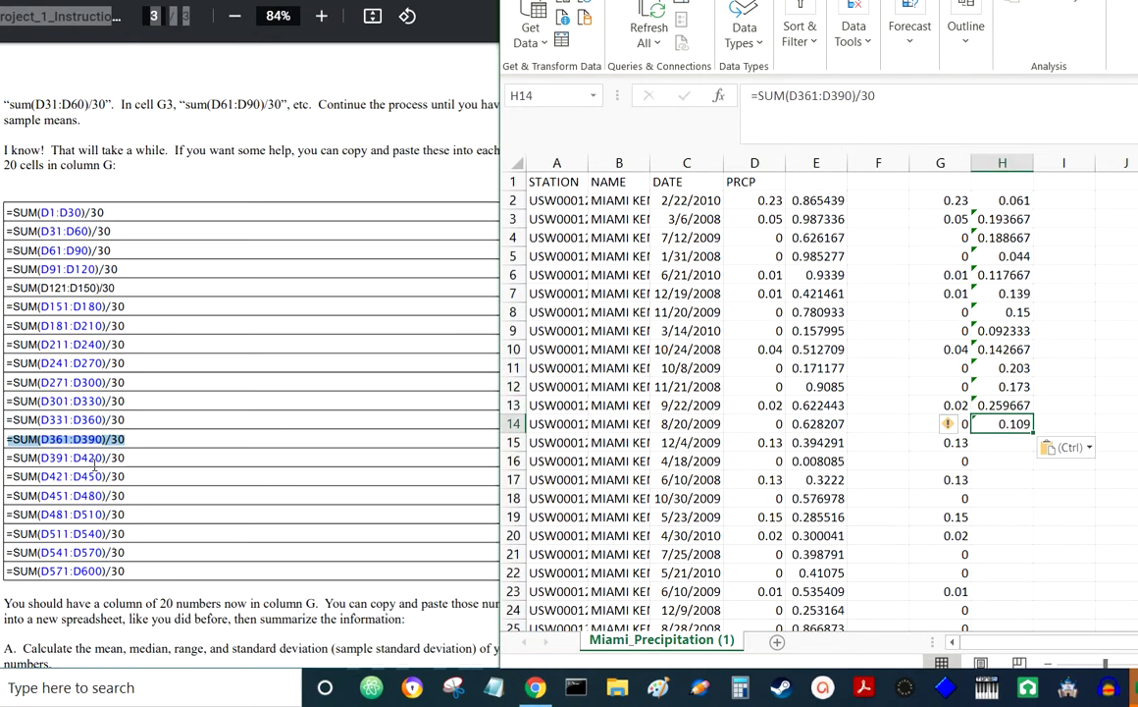
# - Copy the formula =SUM(D391:D420)/30 from the directions into H15
pyautogui.tripleClick(58, 457)
pyautogui.hotkey('ctrl', 'c')
pyautogui.doubleClick(1003, 431)
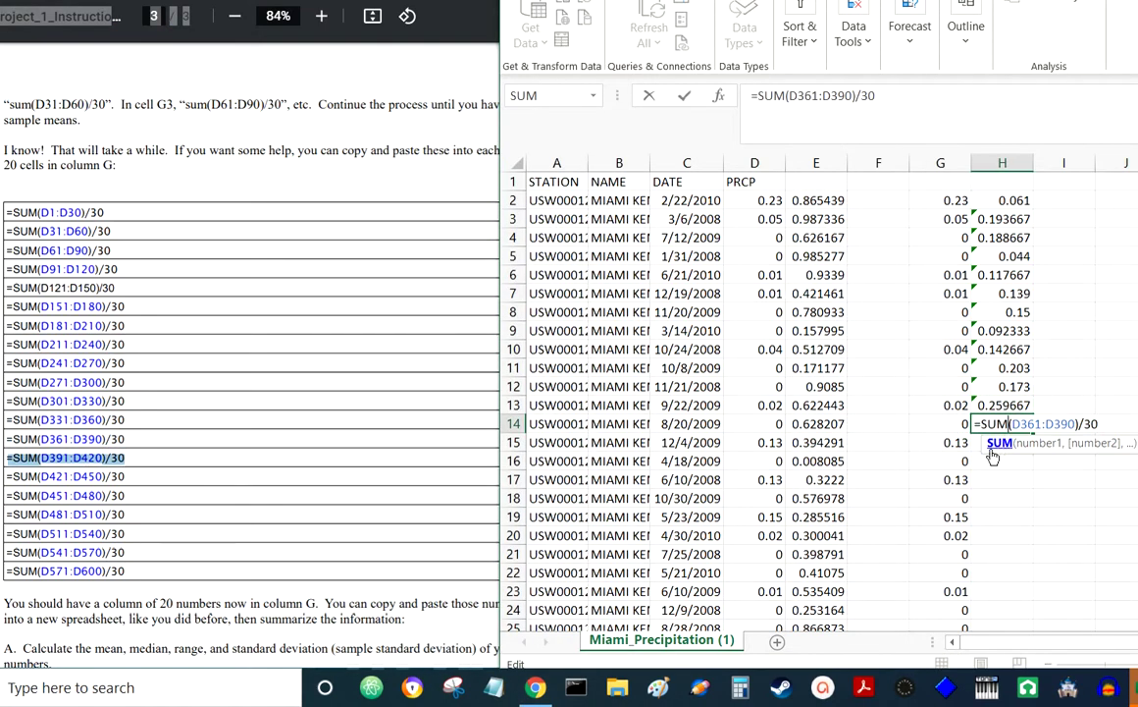
pyautogui.click(989, 461)
pyautogui.click(987, 444)
pyautogui.hotkey('ctrl', 'v')
pyautogui.click(1002, 426)
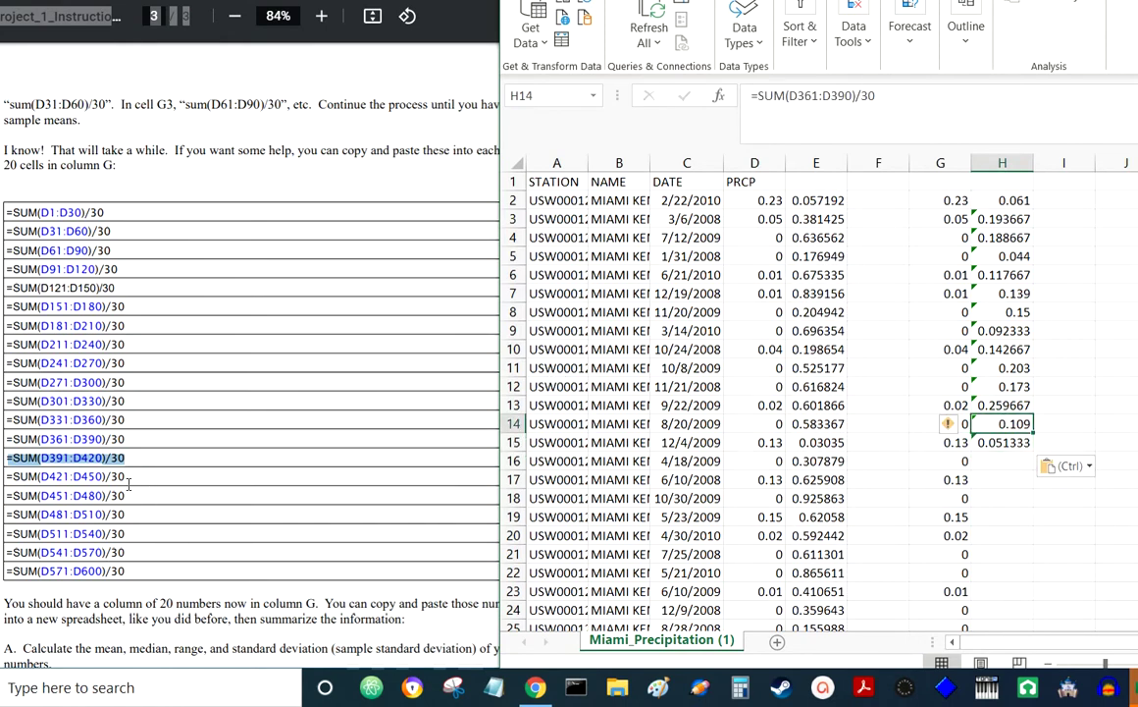
pyautogui.click(1012, 446)
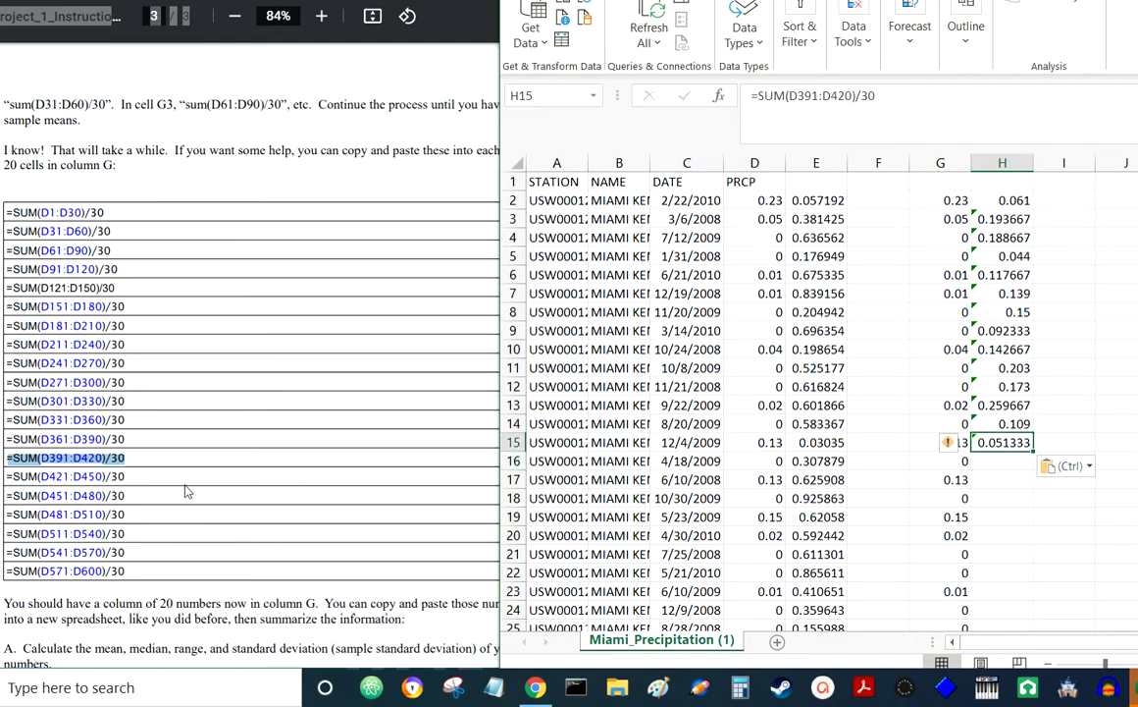
# - Copy the formulas =SUM(D421:D450)/30 and =SUM(D451:D480)/30 from the directions into H16 and H17
pyautogui.tripleClick(92, 477)
pyautogui.hotkey('ctrl', 'c')
pyautogui.click(1022, 466)
pyautogui.click(1023, 466)
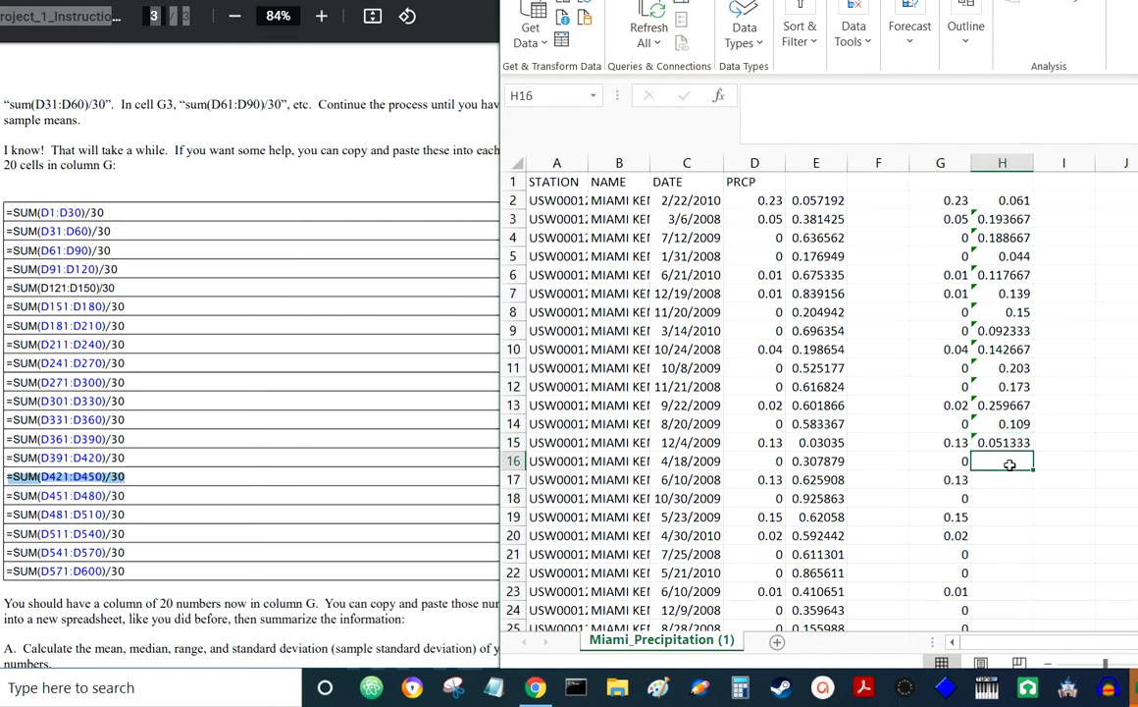
pyautogui.hotkey('ctrl', 'v')
pyautogui.tripleClick(92, 495)
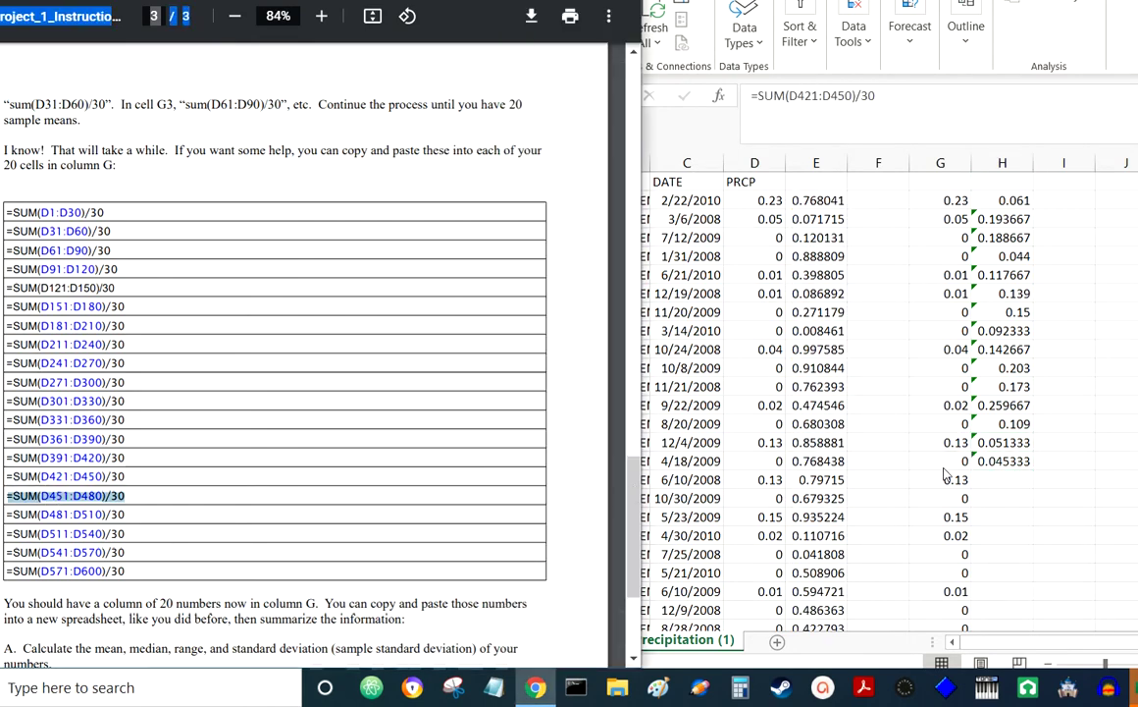
pyautogui.click(1011, 479)
pyautogui.write('=SUM(D451:D480)/30')
# - Copy the formulas =SUM(D481:D510)/30 and =SUM(D511:D540)/30 from the directions into H18 and H19
pyautogui.tripleClick(105, 515)
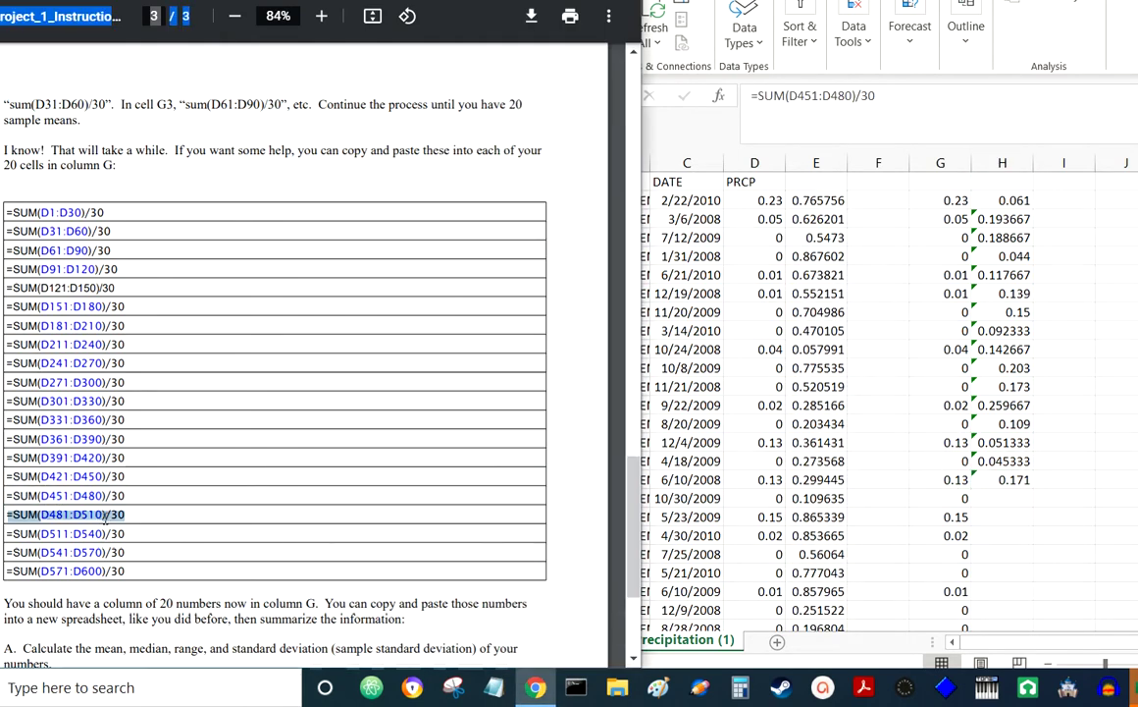
pyautogui.click(1011, 497)
pyautogui.hotkey('ctrl', 'v')
pyautogui.tripleClick(95, 533)
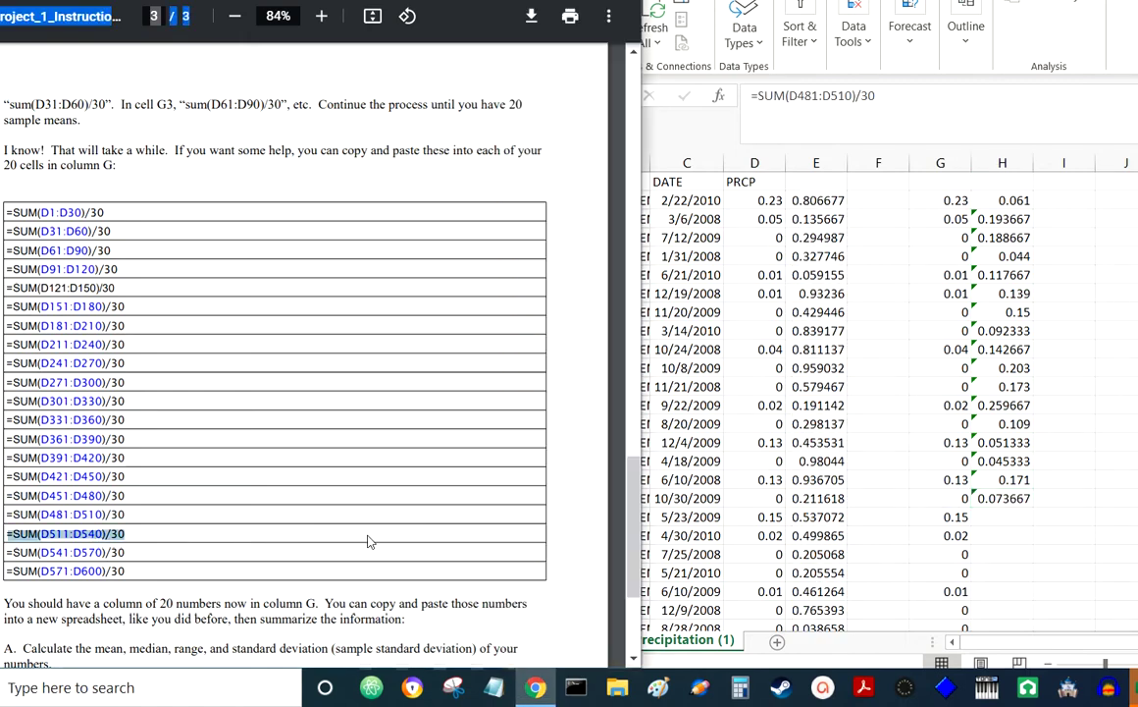
pyautogui.click(1011, 516)
pyautogui.hotkey('ctrl', 'v')
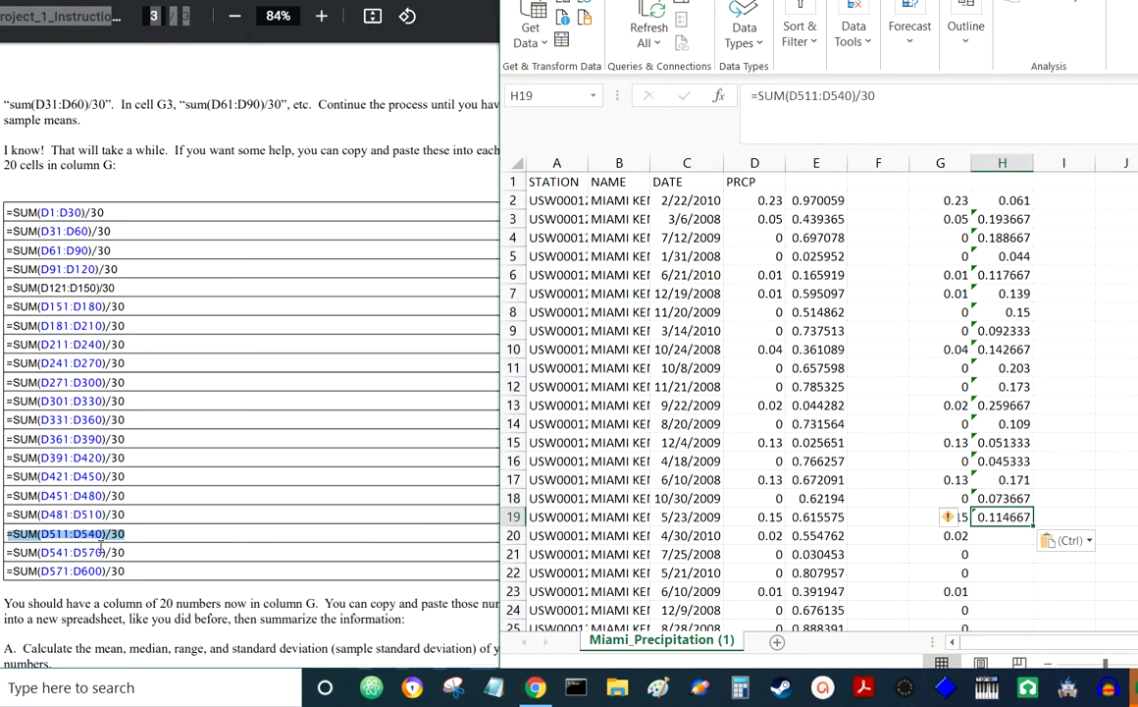
# - Copy the last two formulas from the directions: =SUM(D541:D570)/30 into H20 and =SUM(D571:D600)/30 into H21
pyautogui.tripleClick(175, 550)
pyautogui.hotkey('ctrl', 'c')
pyautogui.click(987, 540)
pyautogui.hotkey('ctrl', 'v')
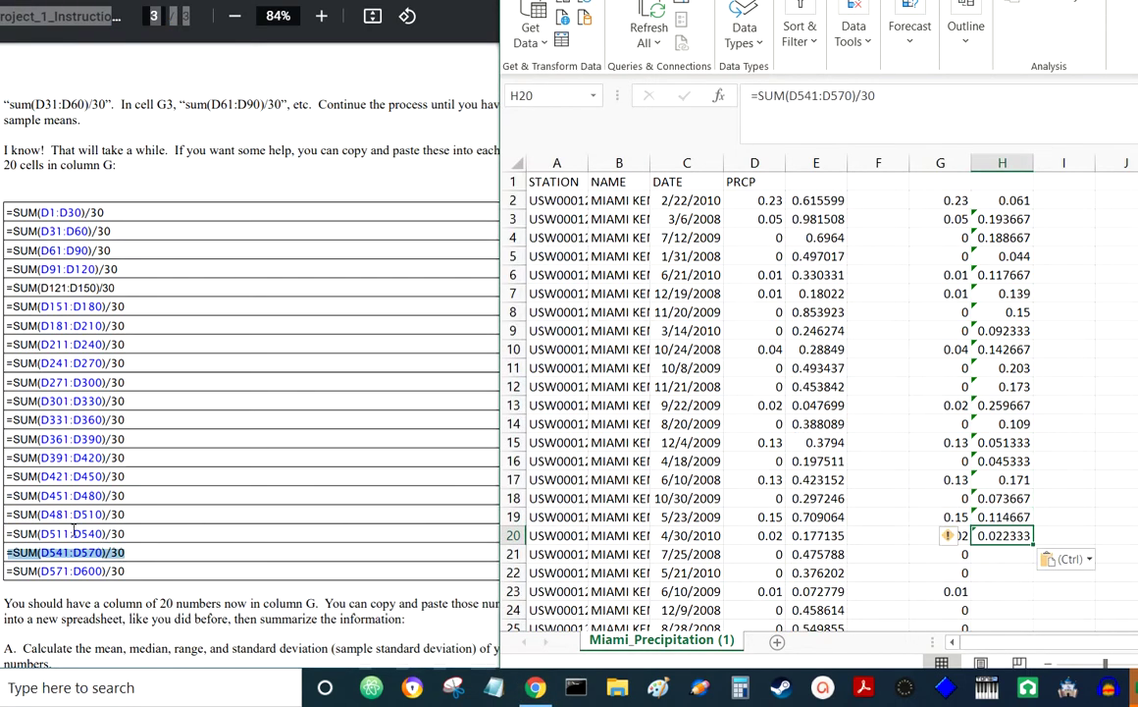
pyautogui.tripleClick(98, 570)
pyautogui.hotkey('ctrl', 'c')
pyautogui.click(1002, 554)
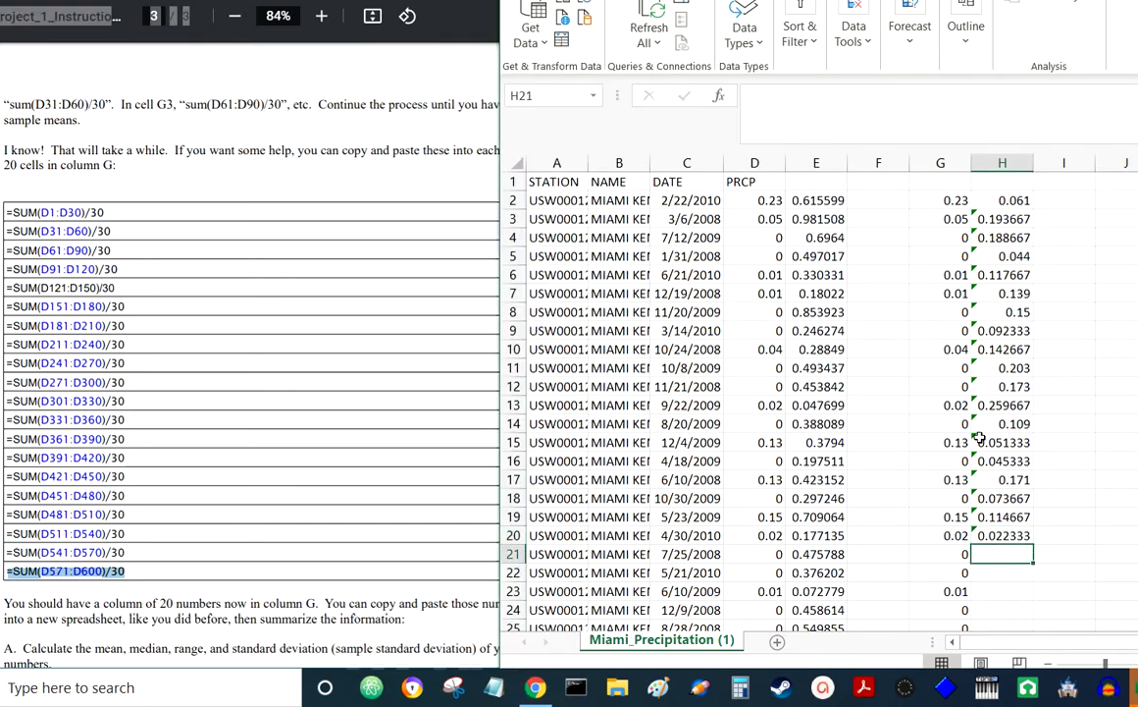
pyautogui.hotkey('ctrl', 'v')
pyautogui.click(807, 312)
pyautogui.click(734, 295)
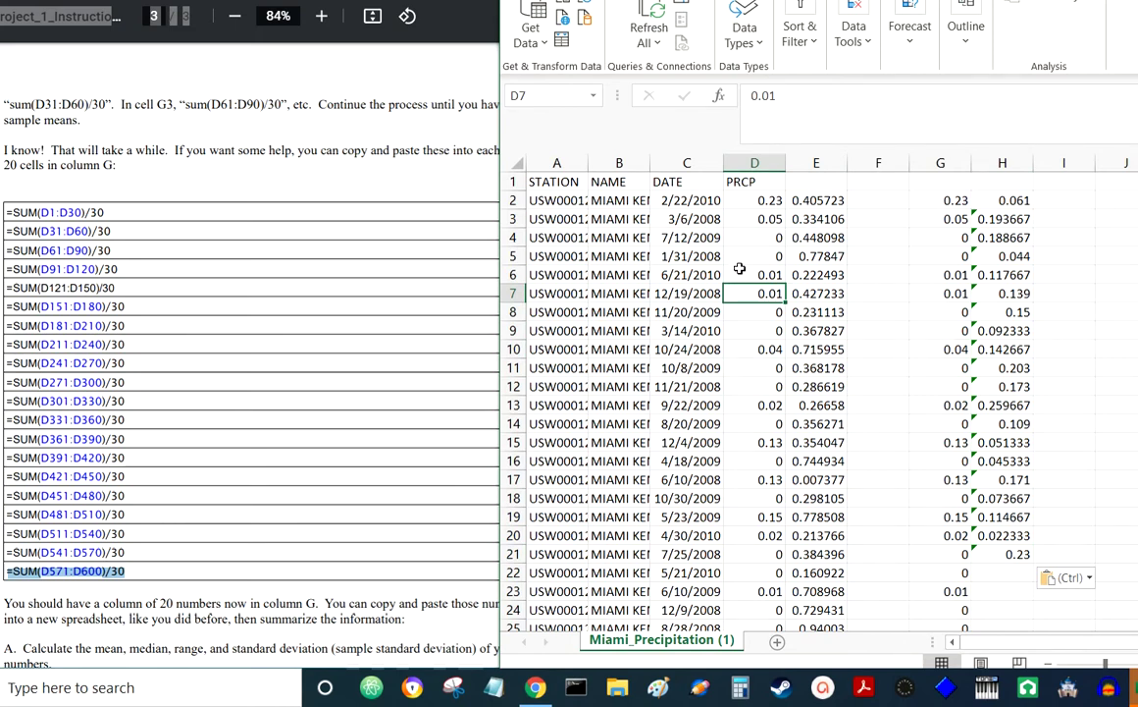
# - Copy the 20 sample means in H2:H21
pyautogui.click(1006, 201)
pyautogui.keyDown('shift'); pyautogui.click(1002, 553); pyautogui.keyUp('shift')
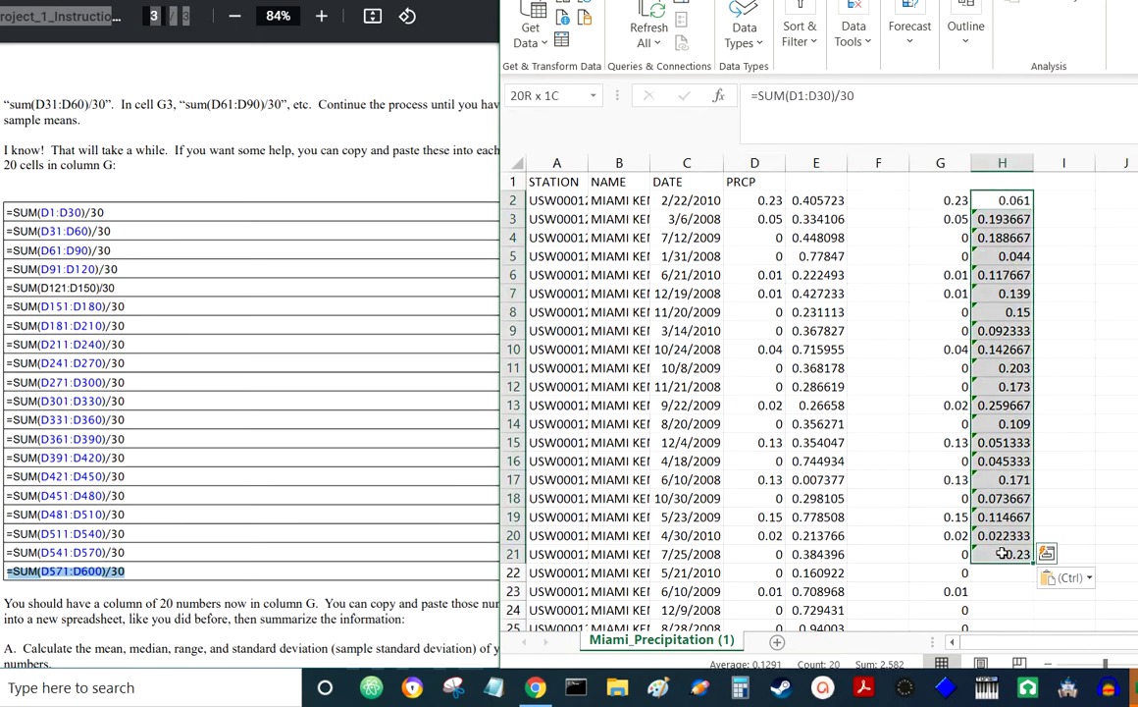
pyautogui.hotkey('ctrl', 'c')
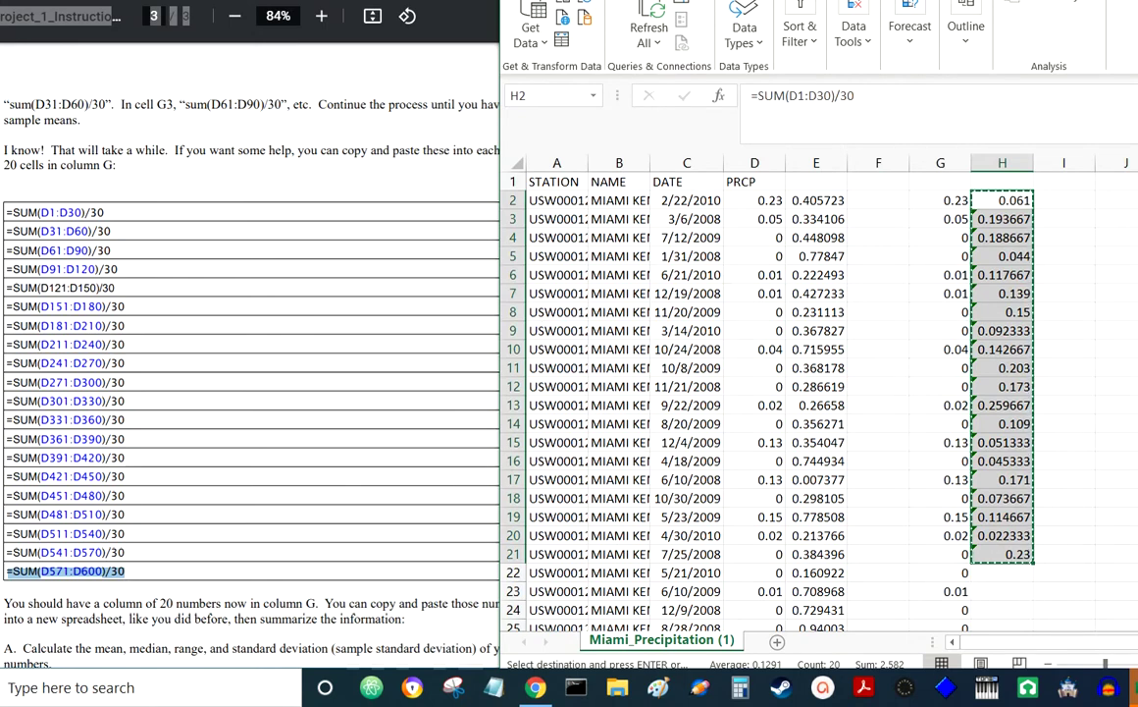
# - Start a new histogram on the Social Science Statistics site and paste the 20 sample means as its data
pyautogui.click(98, 2)
pyautogui.scroll(2, 105, 284)
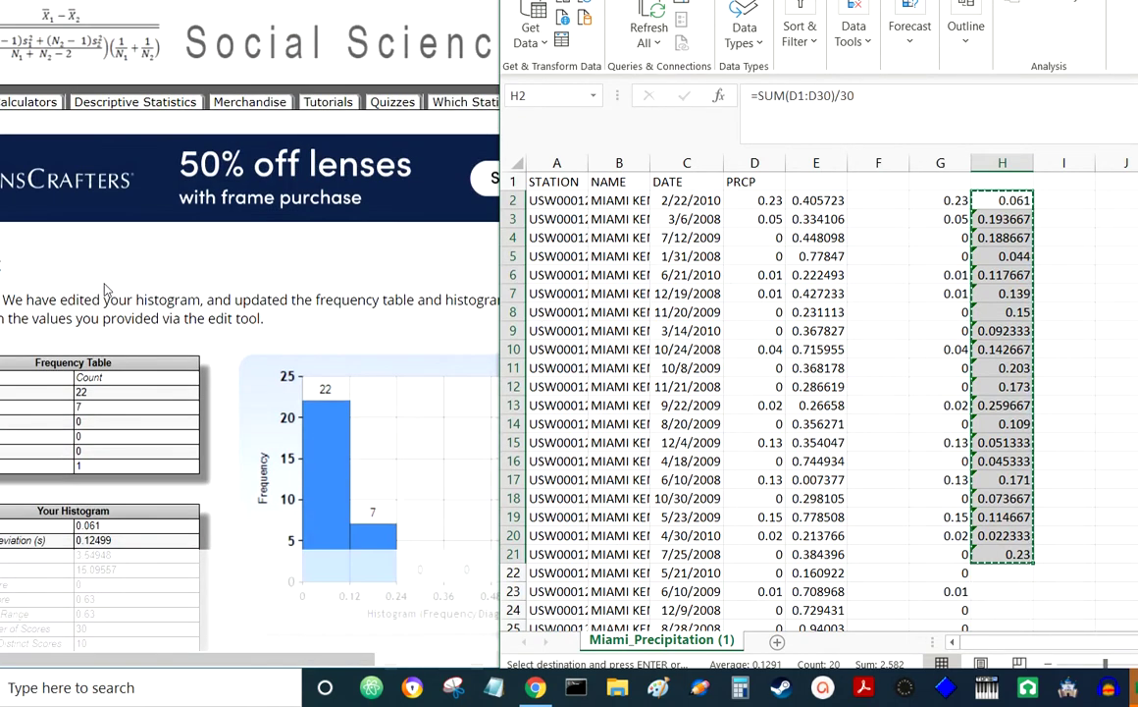
pyautogui.scroll(-10, 98, 275)
pyautogui.click(41, 193)
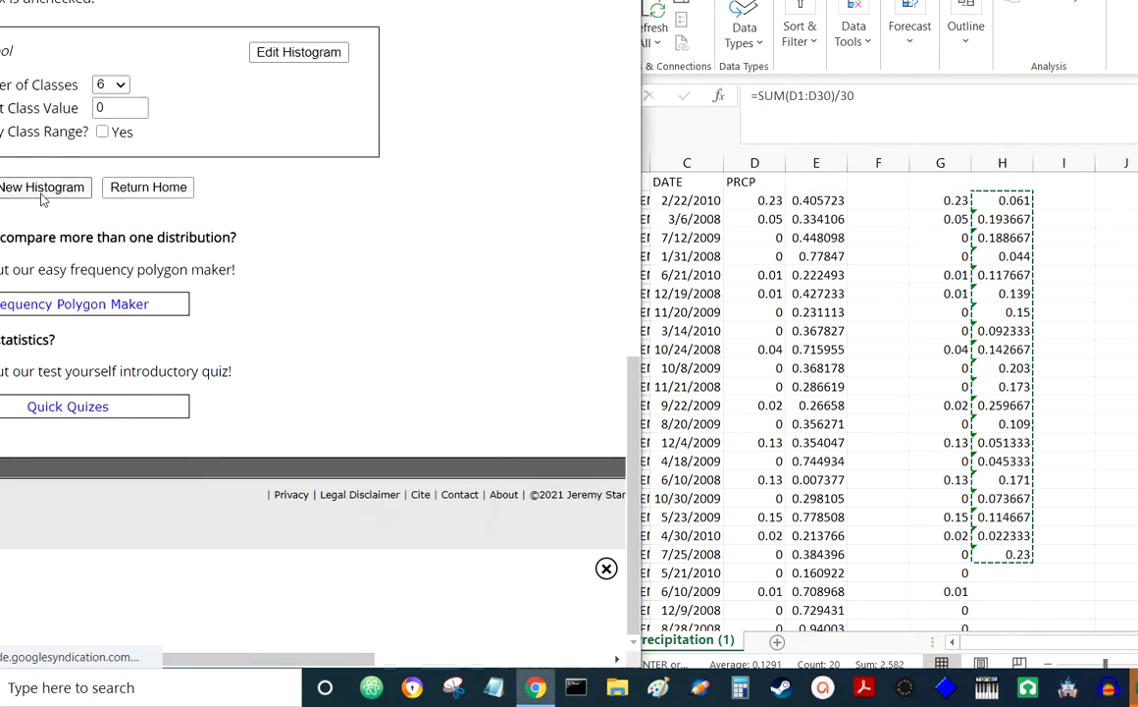
pyautogui.click(41, 194)
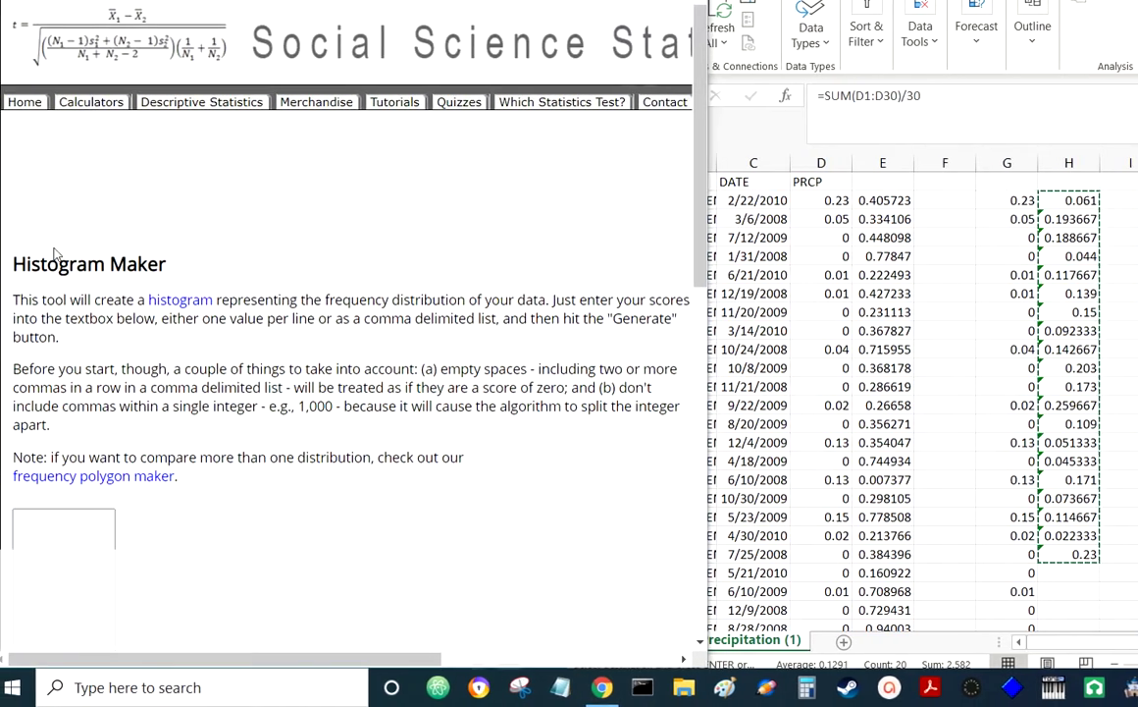
pyautogui.scroll(-4, 56, 253)
pyautogui.click(68, 254)
pyautogui.hotkey('ctrl', 'v')
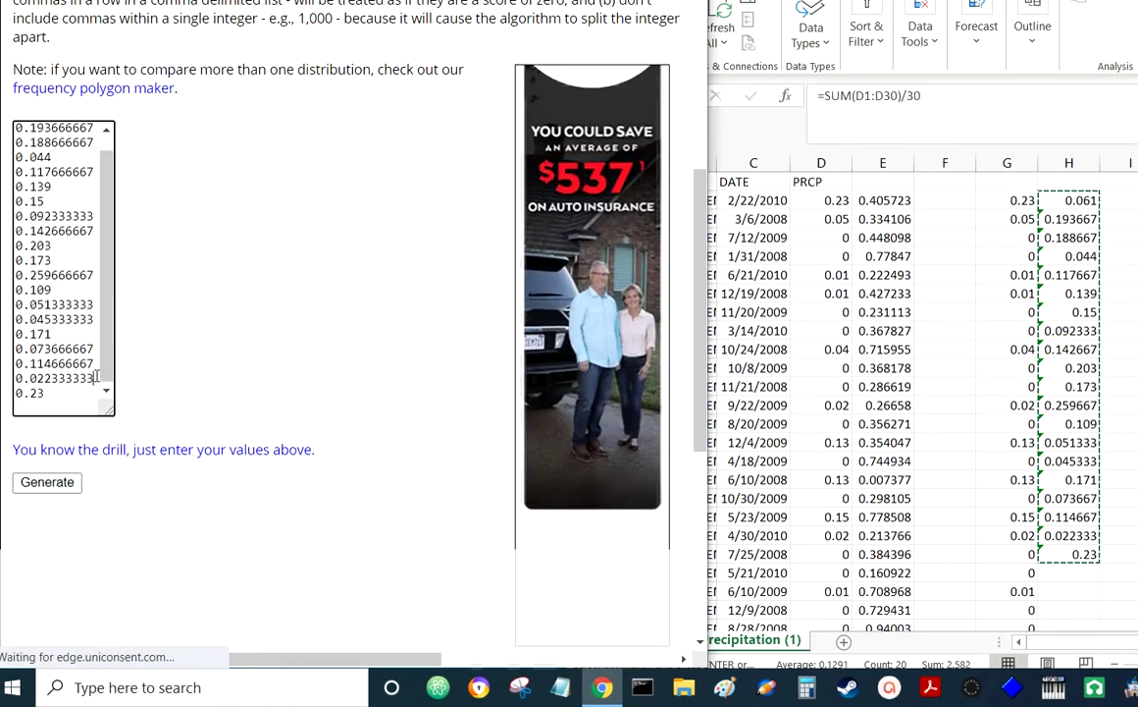
# - Cut the long decimals near the end of the data list to five places: 0.02233, 0.11466, 0.07366, 0.04533 and 0.05133
pyautogui.click(95, 377)
pyautogui.press('BackSpace')
pyautogui.press('BackSpace')
pyautogui.press('BackSpace')
pyautogui.press('BackSpace')
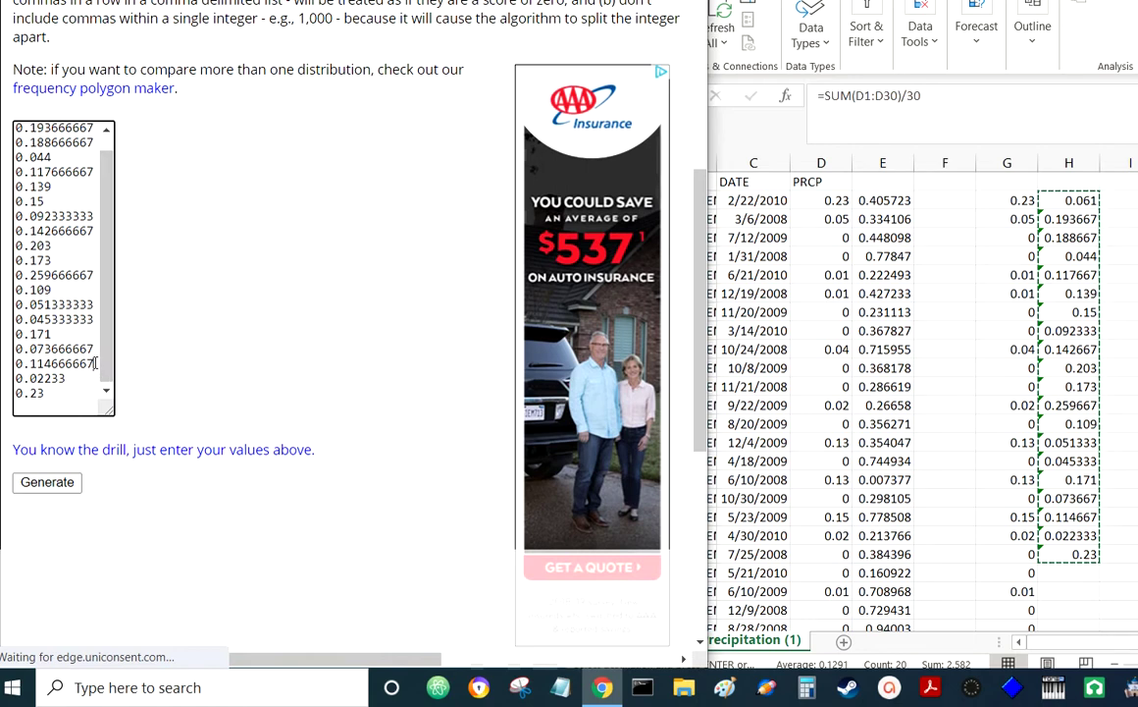
pyautogui.click(95, 363)
pyautogui.press('BackSpace')
pyautogui.press('BackSpace')
pyautogui.press('BackSpace')
pyautogui.click(96, 348)
pyautogui.press('BackSpace')
pyautogui.press('BackSpace')
pyautogui.press('BackSpace')
pyautogui.click(94, 363)
pyautogui.press('BackSpace')
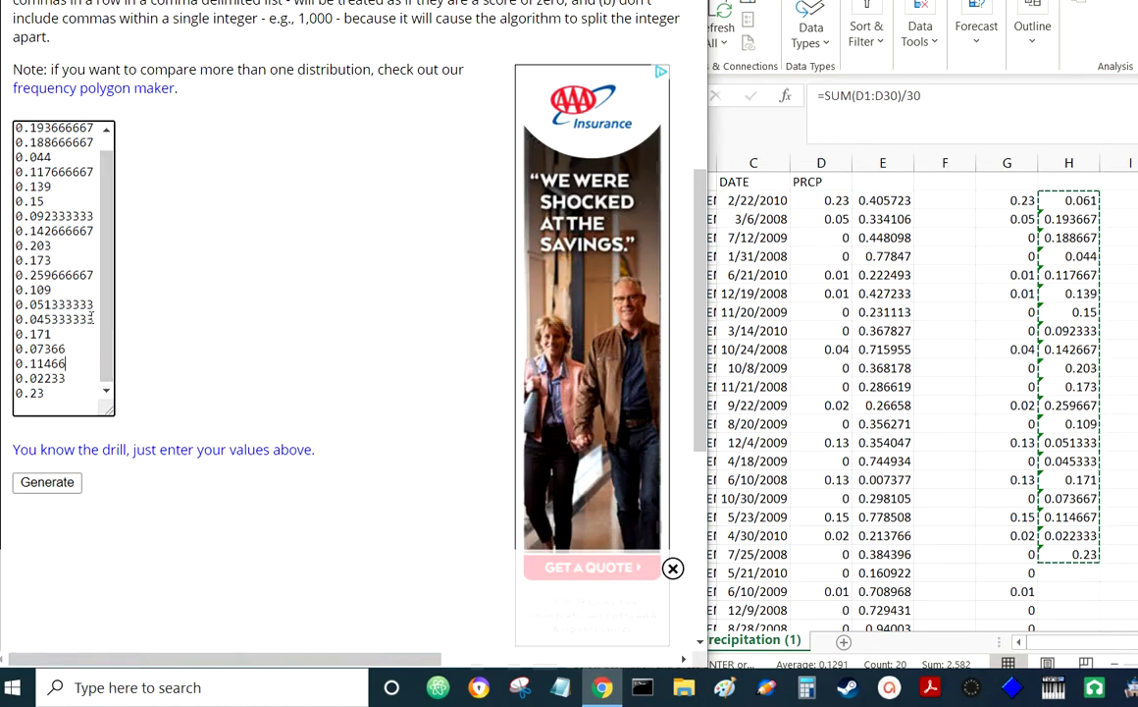
pyautogui.press('BackSpace')
pyautogui.press('BackSpace')
pyautogui.press('BackSpace')
pyautogui.click(96, 304)
pyautogui.press('BackSpace')
pyautogui.press('BackSpace')
pyautogui.press('BackSpace')
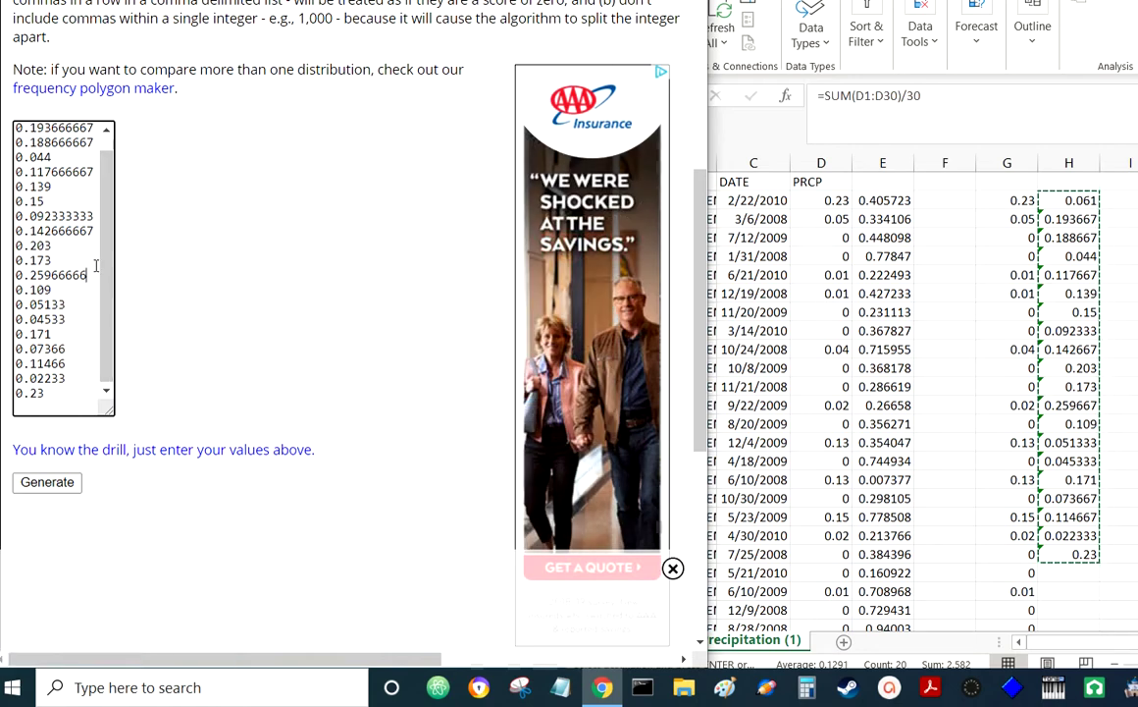
# - Cut the long decimals in the middle of the data list to five places: 0.25966, 0.14266, 0.09233 and 0.11766
pyautogui.press('BackSpace')
pyautogui.press('BackSpace')
pyautogui.press('BackSpace')
pyautogui.click(95, 230)
pyautogui.press('BackSpace')
pyautogui.press('BackSpace')
pyautogui.press('BackSpace')
pyautogui.press('BackSpace')
pyautogui.click(95, 216)
pyautogui.press('BackSpace')
pyautogui.press('BackSpace')
pyautogui.press('BackSpace')
pyautogui.press('BackSpace')
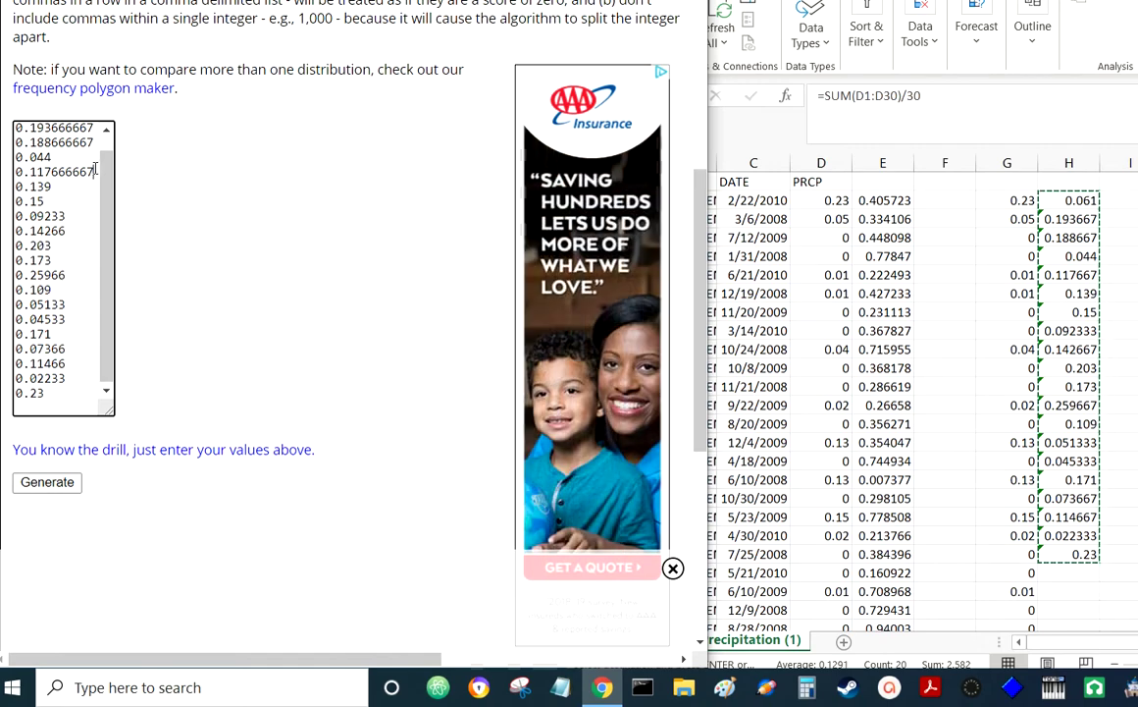
pyautogui.press('BackSpace')
pyautogui.press('BackSpace')
pyautogui.press('BackSpace')
pyautogui.press('BackSpace')
# - Look over the list of sample means and generate the histogram from it
pyautogui.scroll(3, 94, 208)
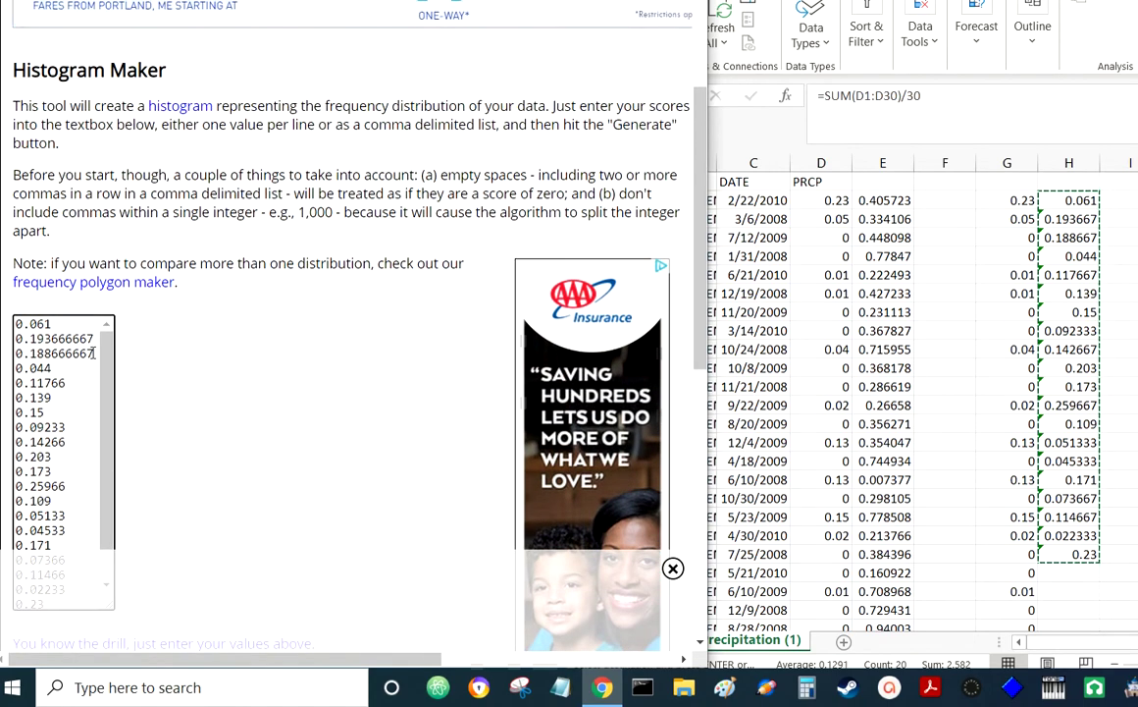
pyautogui.scroll(-4, 147, 323)
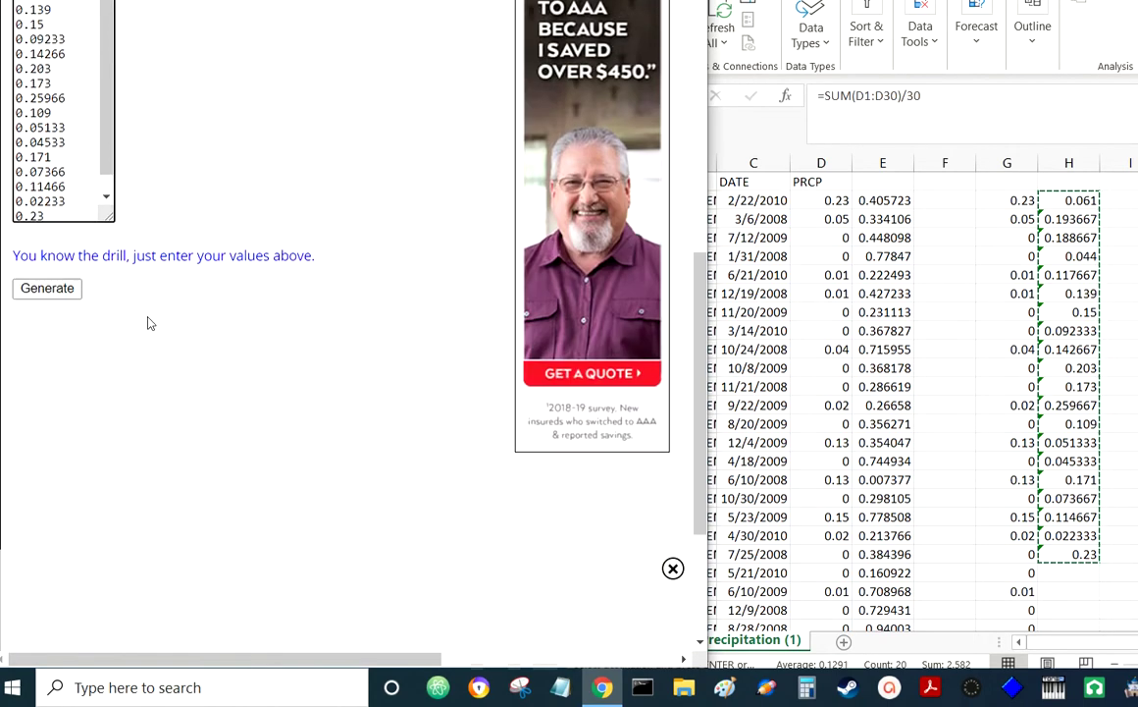
pyautogui.scroll(-2, 38, 254)
pyautogui.scroll(2, 47, 305)
pyautogui.click(47, 287)
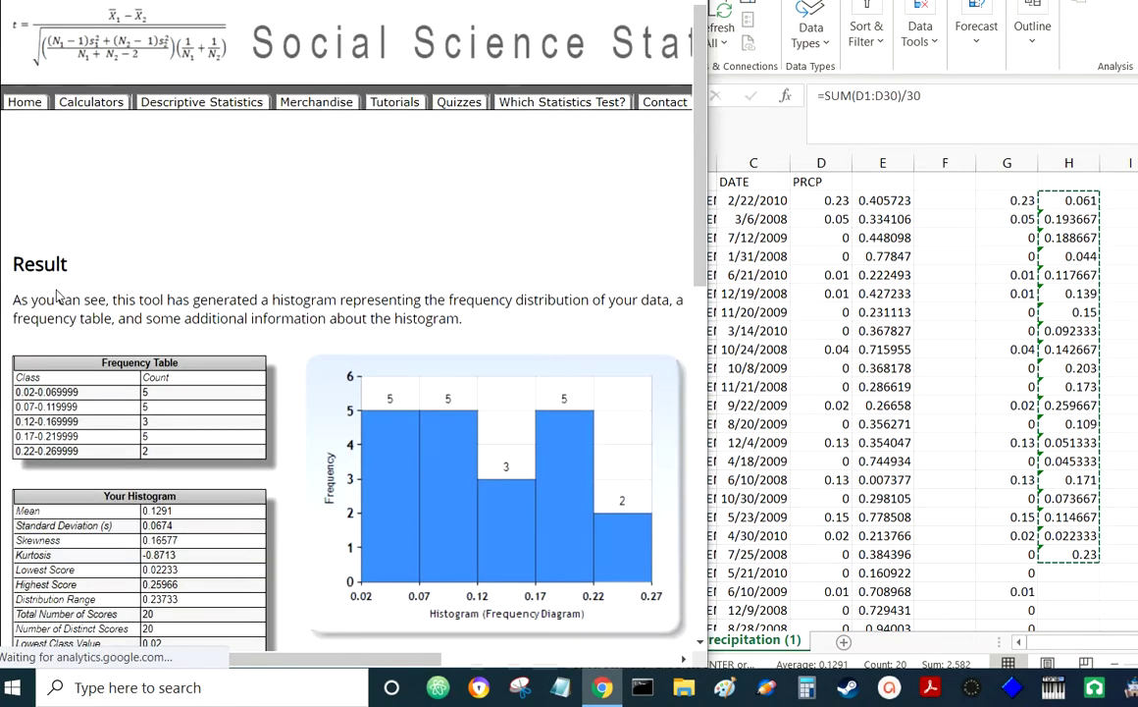
# - Set the histogram's number of classes to 8 and update the chart
pyautogui.scroll(-1, 332, 246)
pyautogui.scroll(-2, 467, 378)
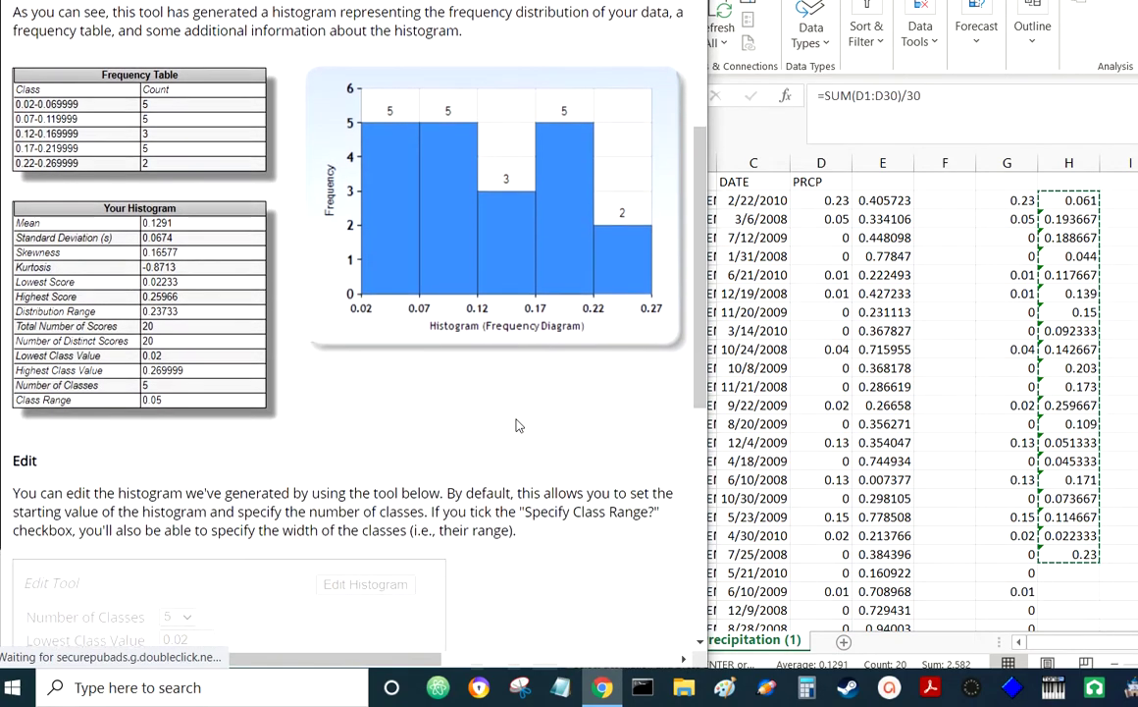
pyautogui.scroll(-1, 381, 412)
pyautogui.click(176, 517)
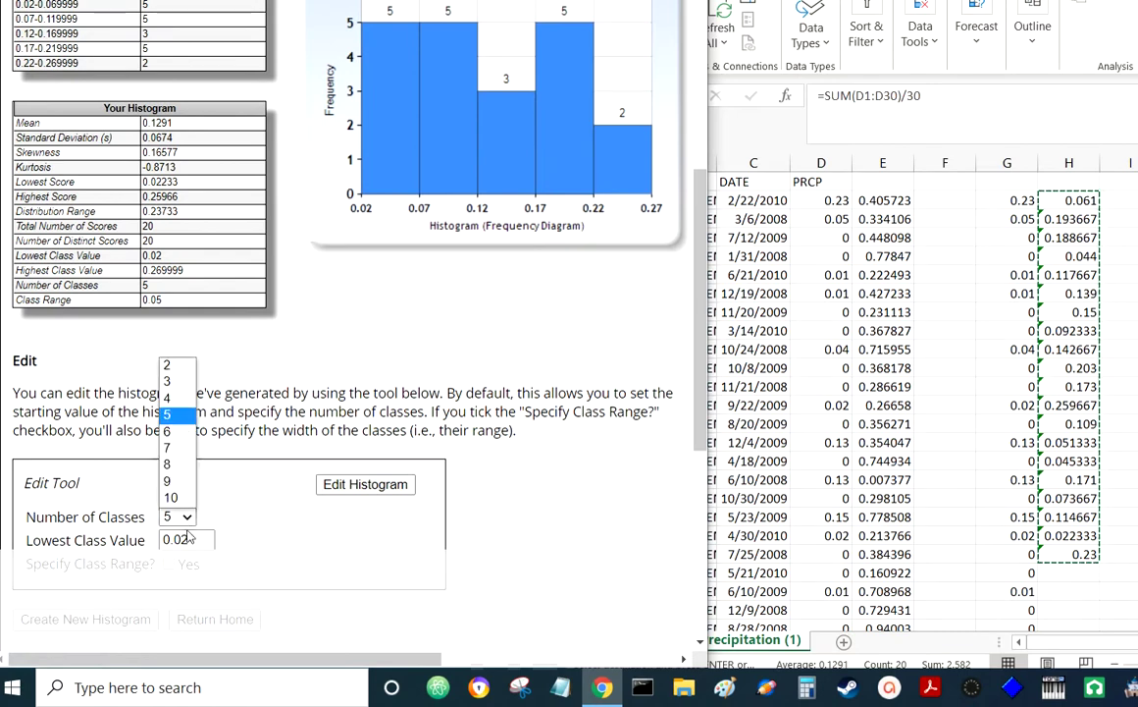
pyautogui.click(169, 465)
pyautogui.click(329, 482)
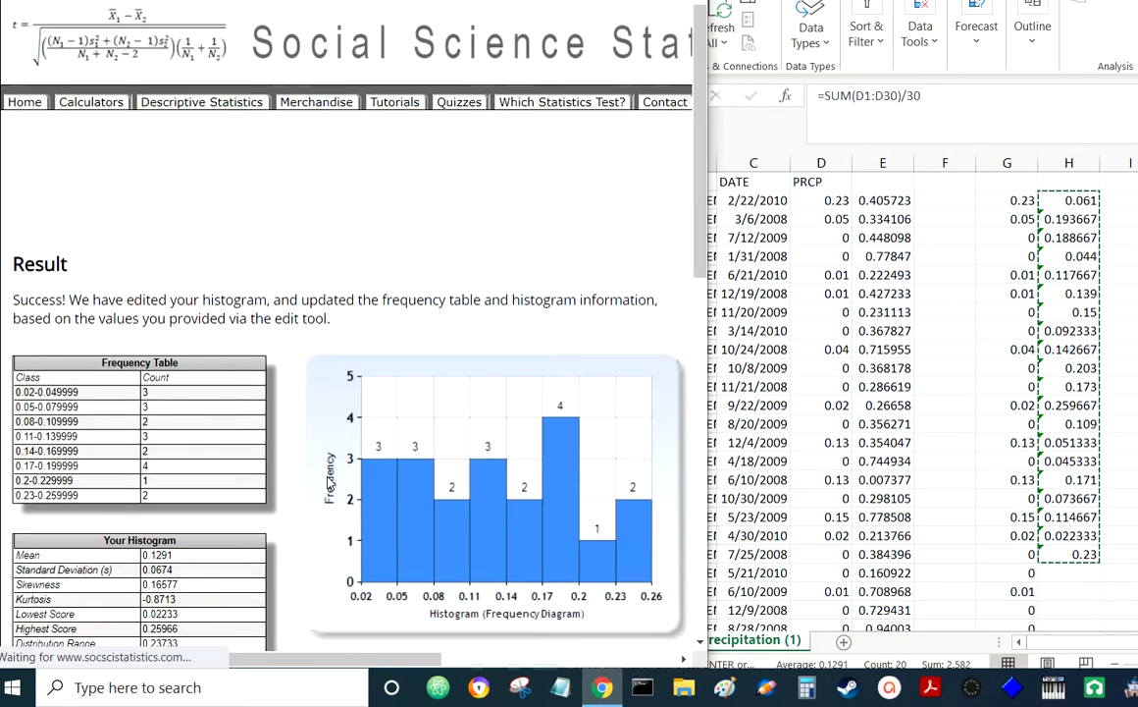
# - Examine the edited histogram and frequency table of the sample means and switch back to the project directions PDF
pyautogui.scroll(-1, 411, 447)
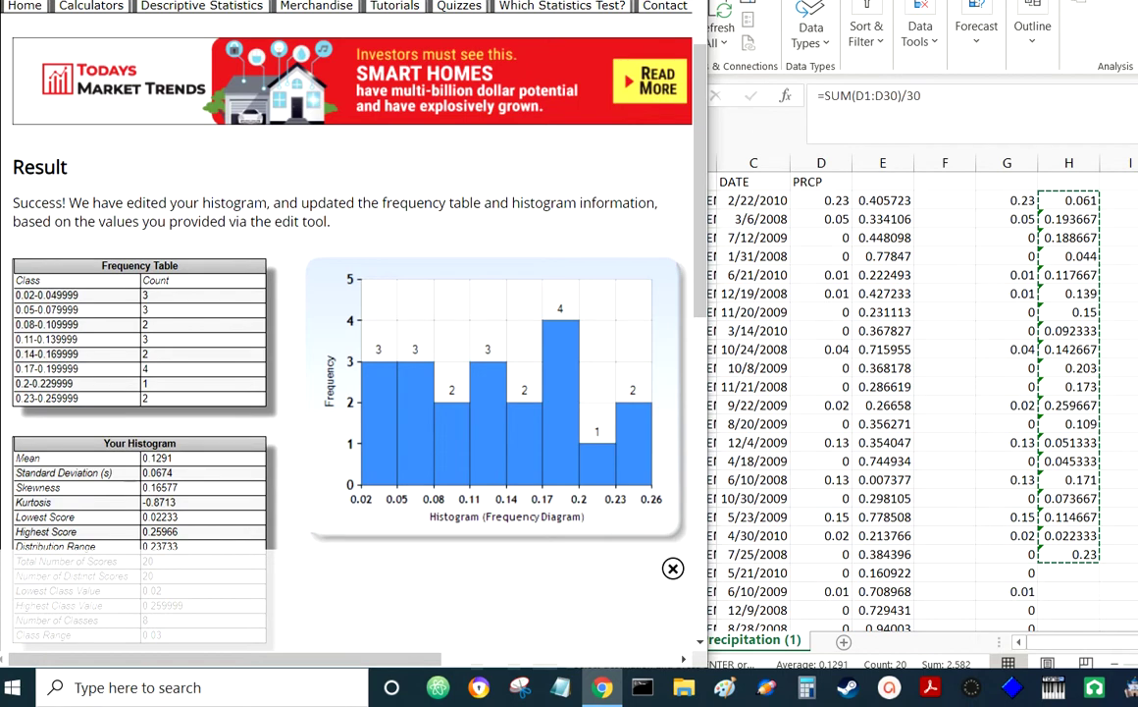
pyautogui.hotkey('alt', 'Tab')
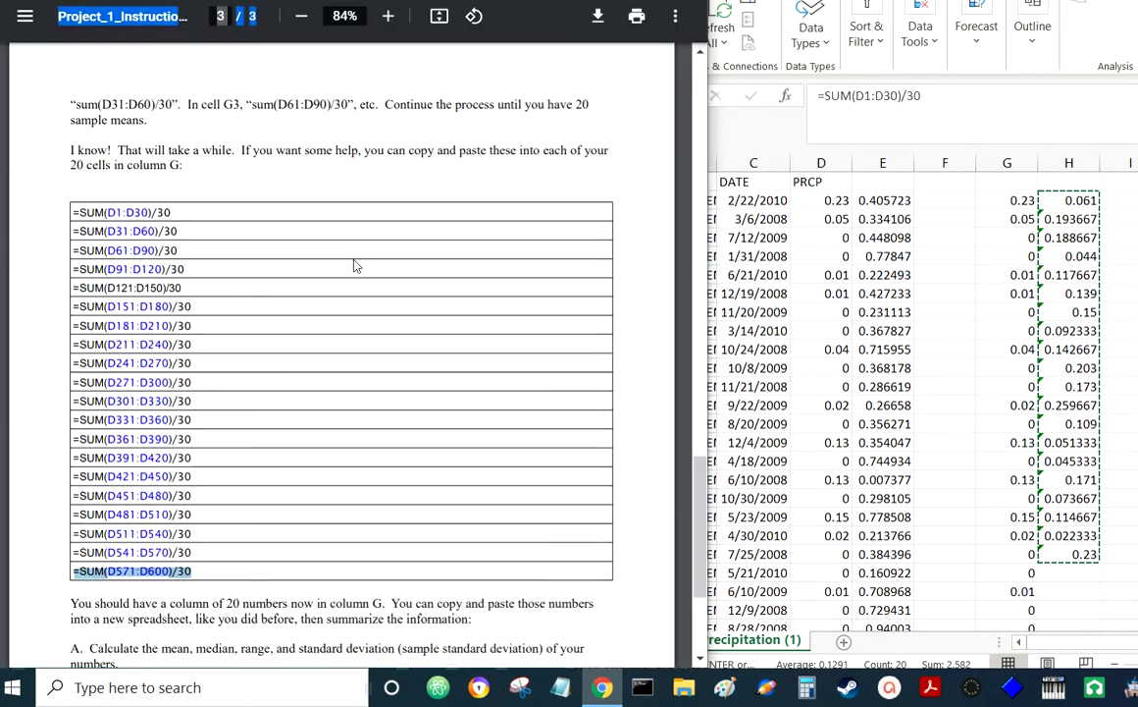